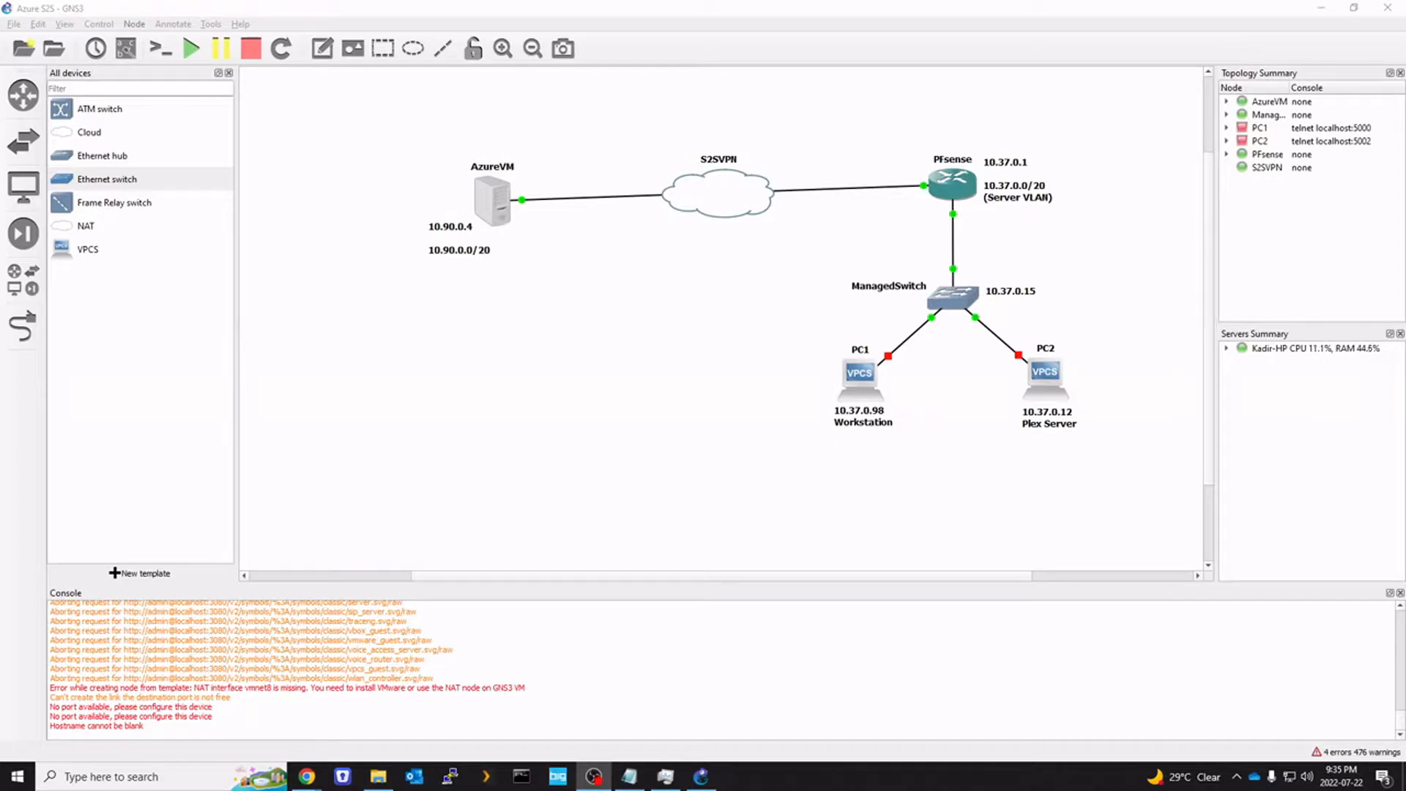
Switch from the GNS3 lab to the Azure portal window using the Chrome taskbar preview
{"action": "mouse_move", "coordinate": [307, 777]}
{"action": "left_click", "coordinate": [405, 714]}
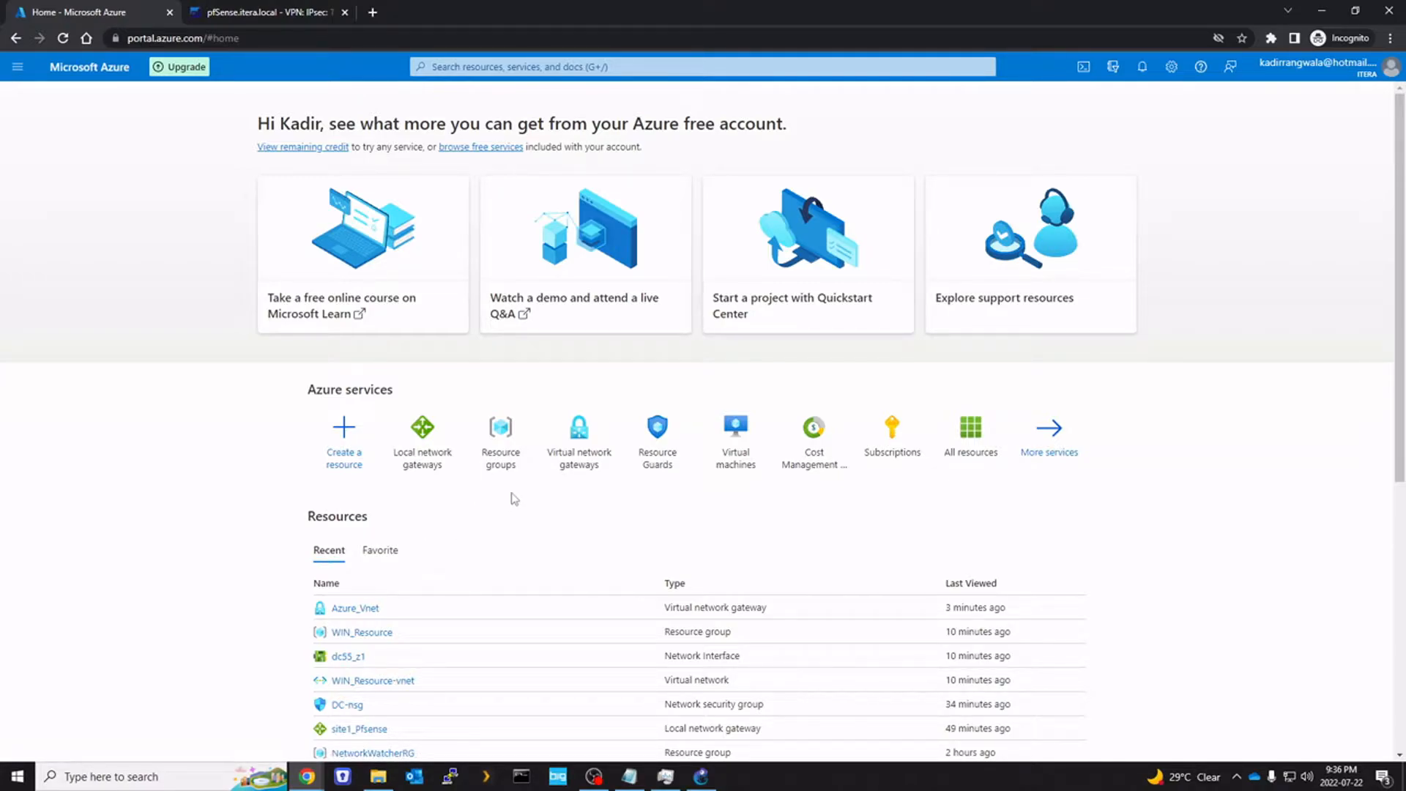
Search 'virtual', open Virtual network gateways and start creating a new gateway
{"action": "left_click", "coordinate": [510, 67]}
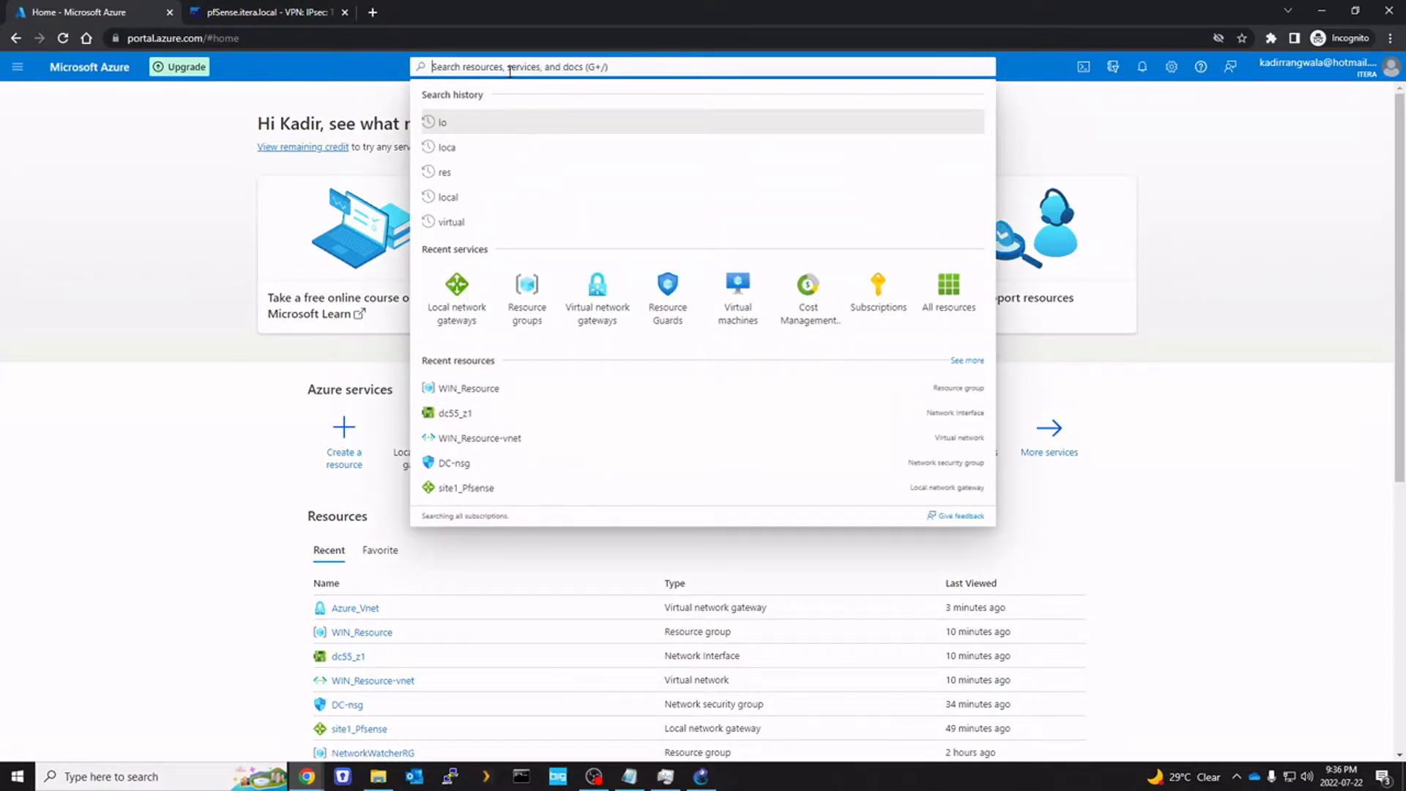
{"action": "type", "text": "virtual"}
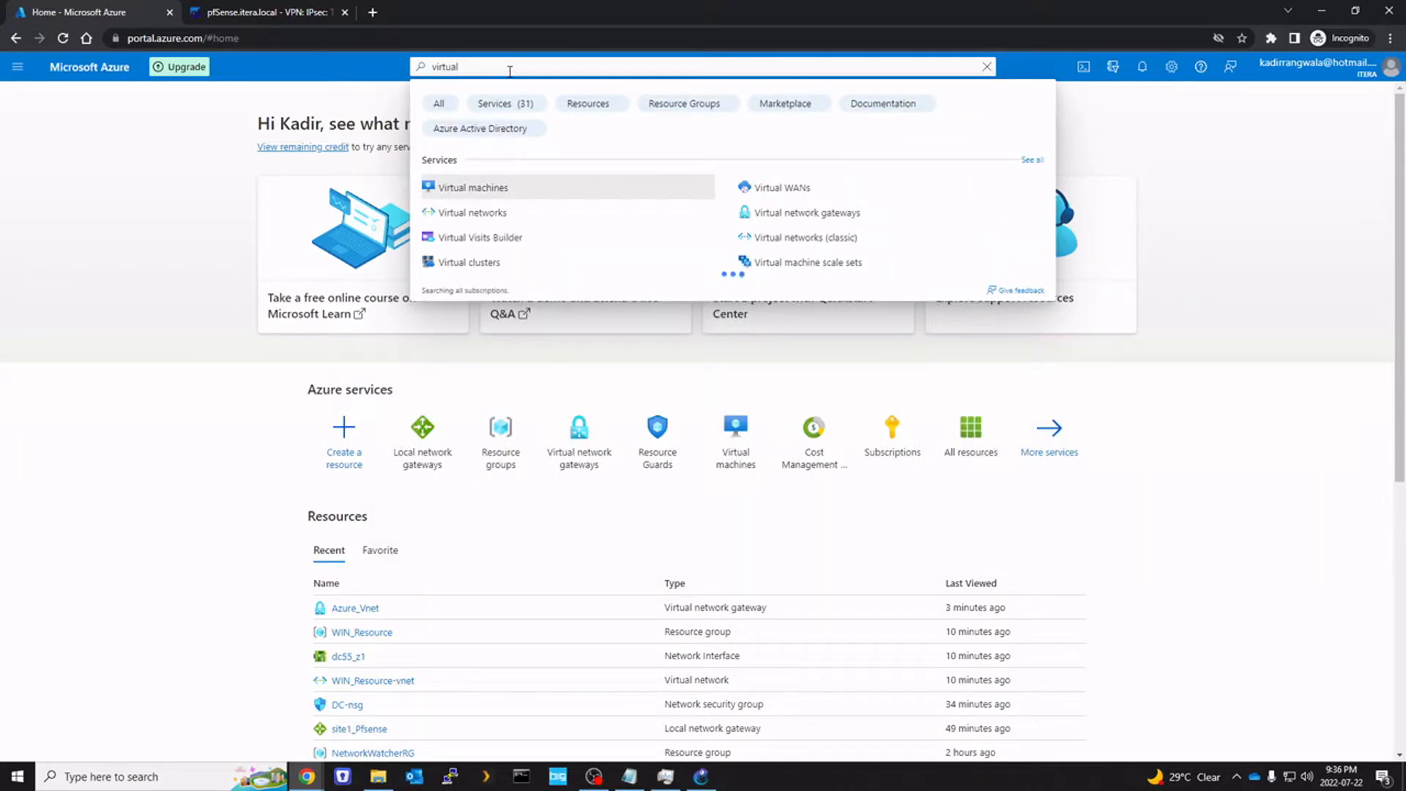
{"action": "left_click", "coordinate": [772, 212]}
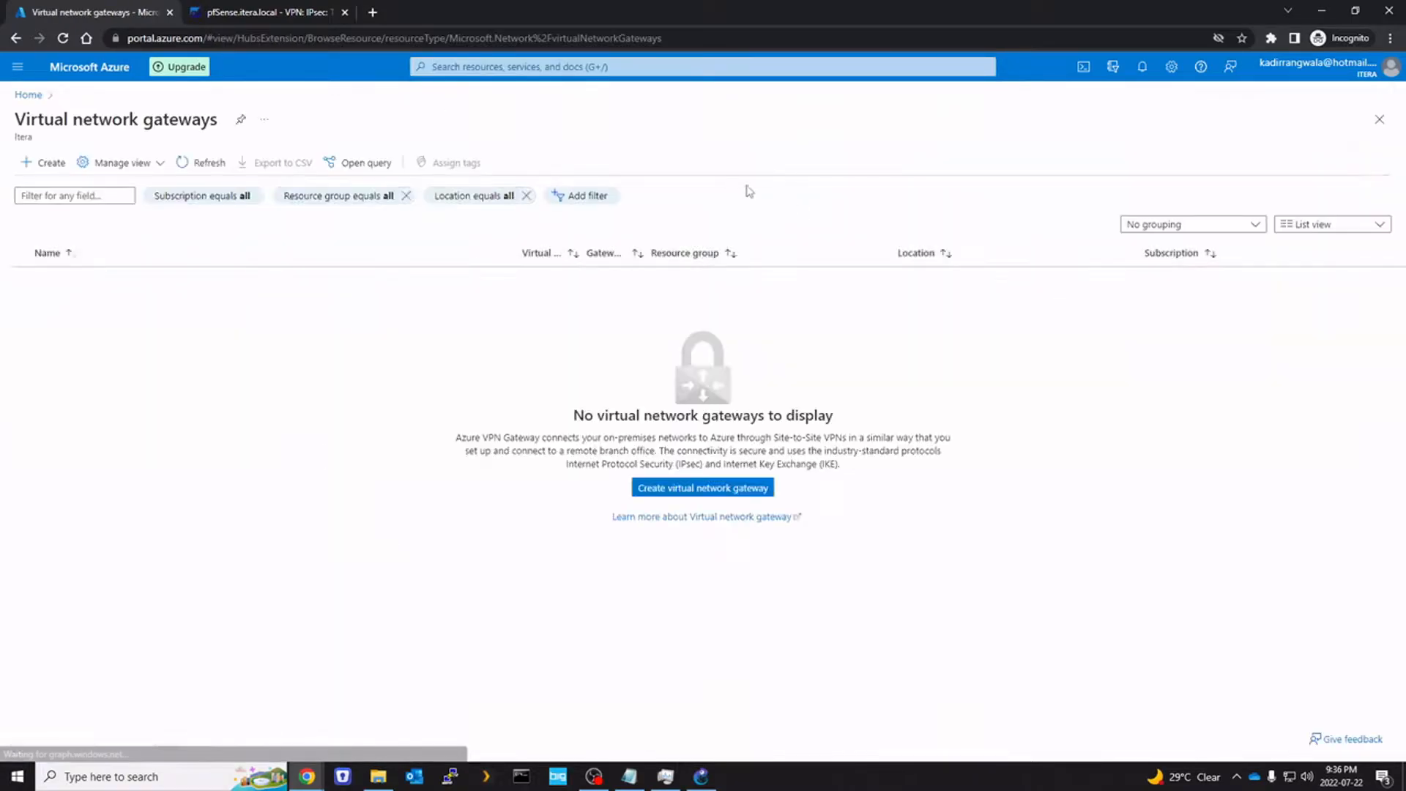
{"action": "left_click", "coordinate": [700, 495]}
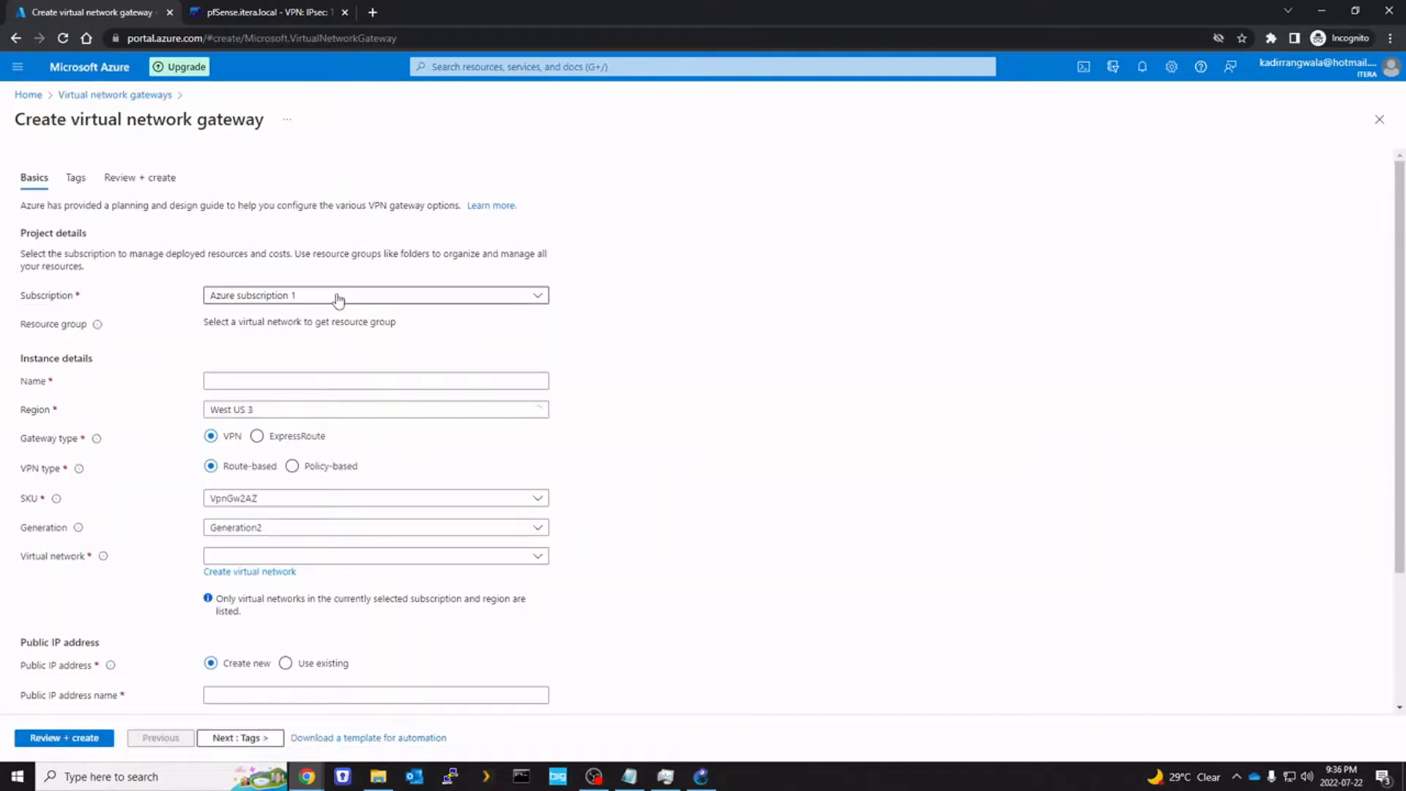
Name the gateway Azure_vnet, keep region West US 3, and attach it to WIN_Resource-vnet
{"action": "left_click", "coordinate": [265, 382]}
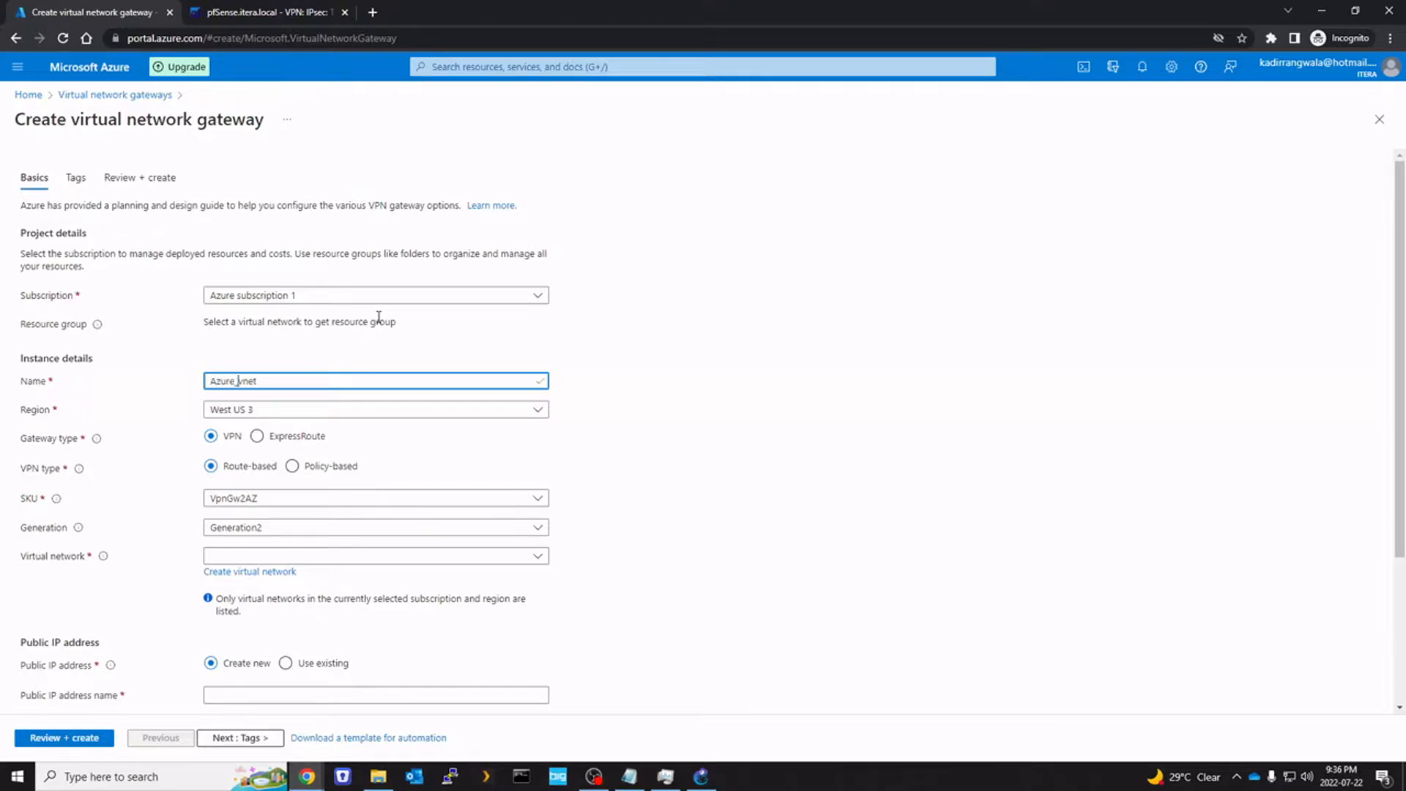
{"action": "left_click", "coordinate": [306, 410]}
{"action": "left_click", "coordinate": [490, 412]}
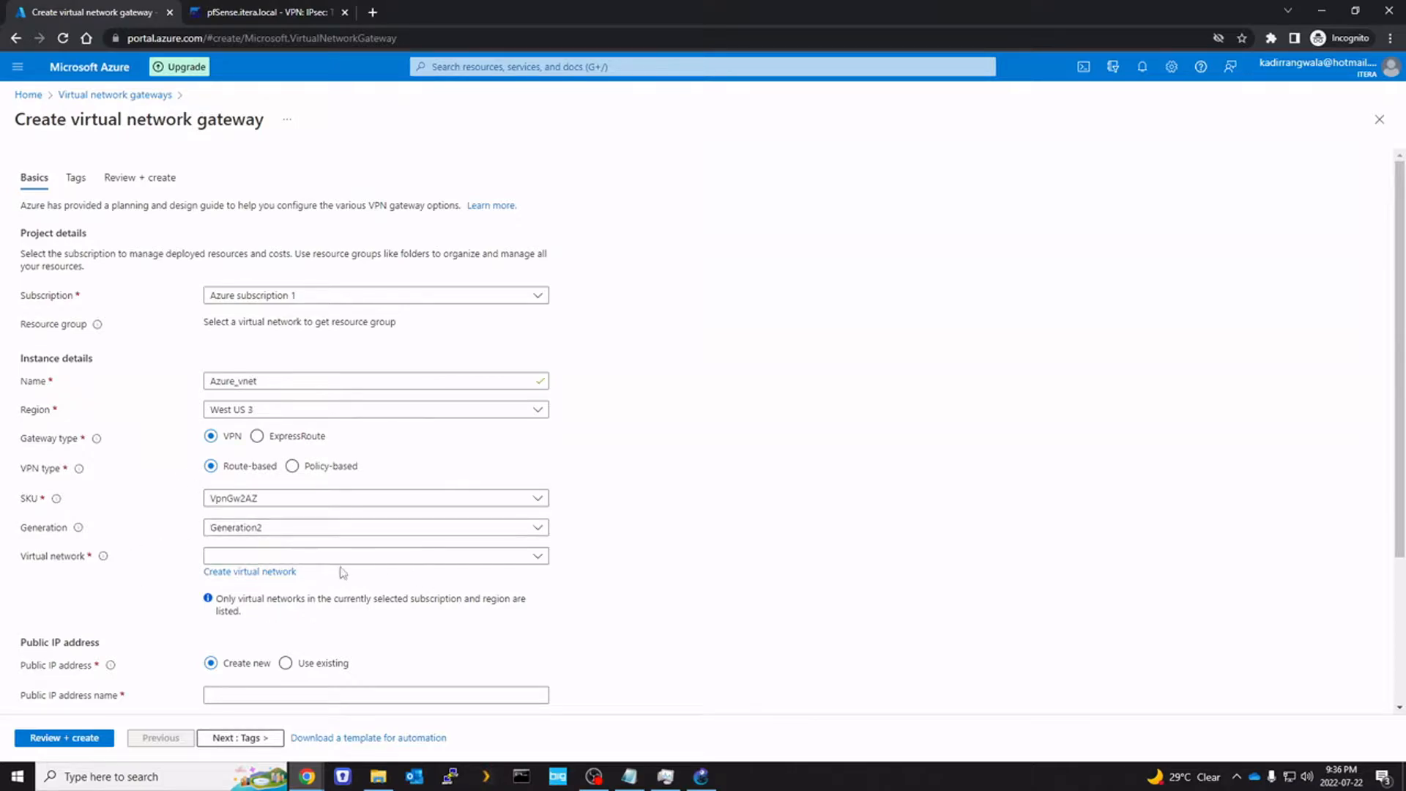
{"action": "left_click", "coordinate": [380, 558]}
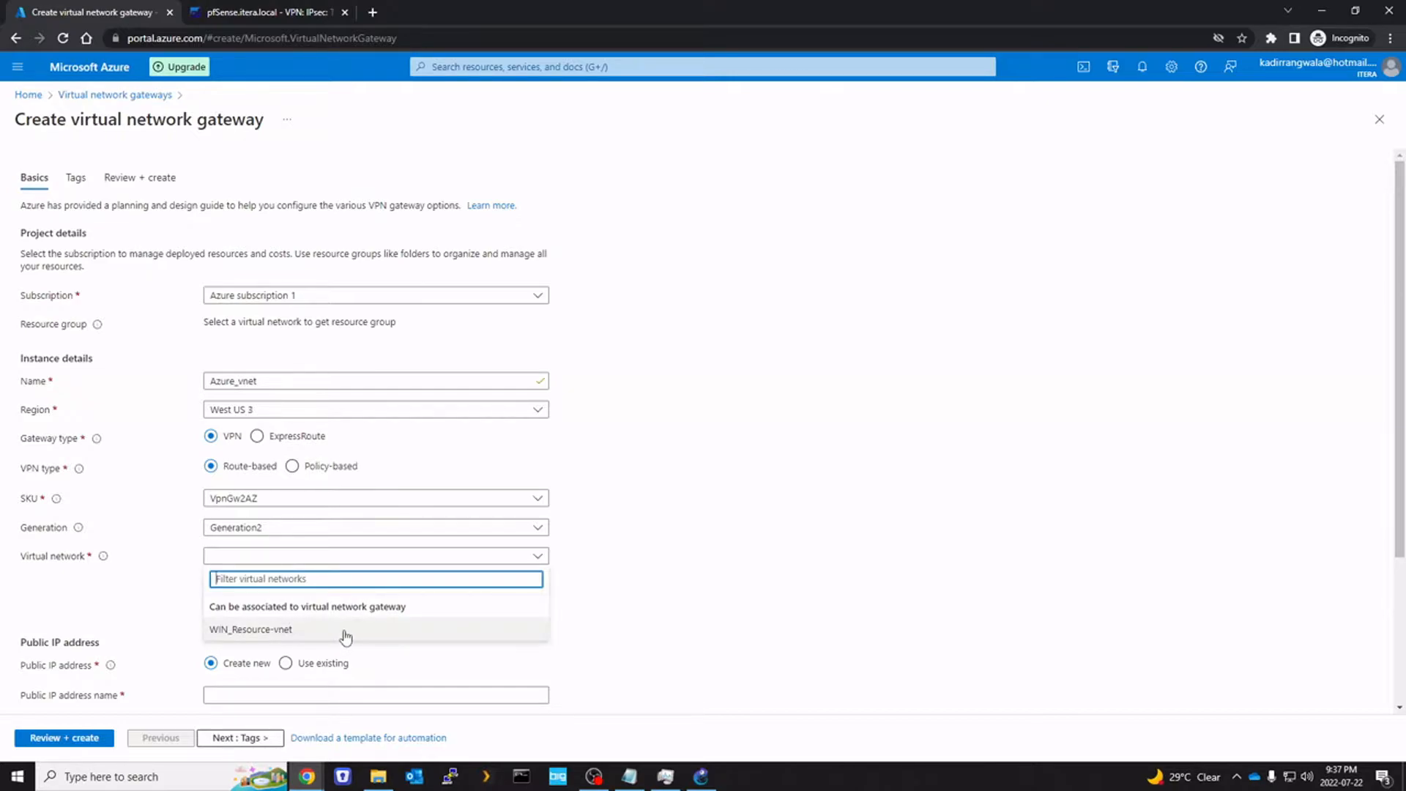
{"action": "left_click", "coordinate": [345, 633]}
{"action": "scroll", "coordinate": [129, 439], "scroll_direction": "down", "scroll_amount": 3}
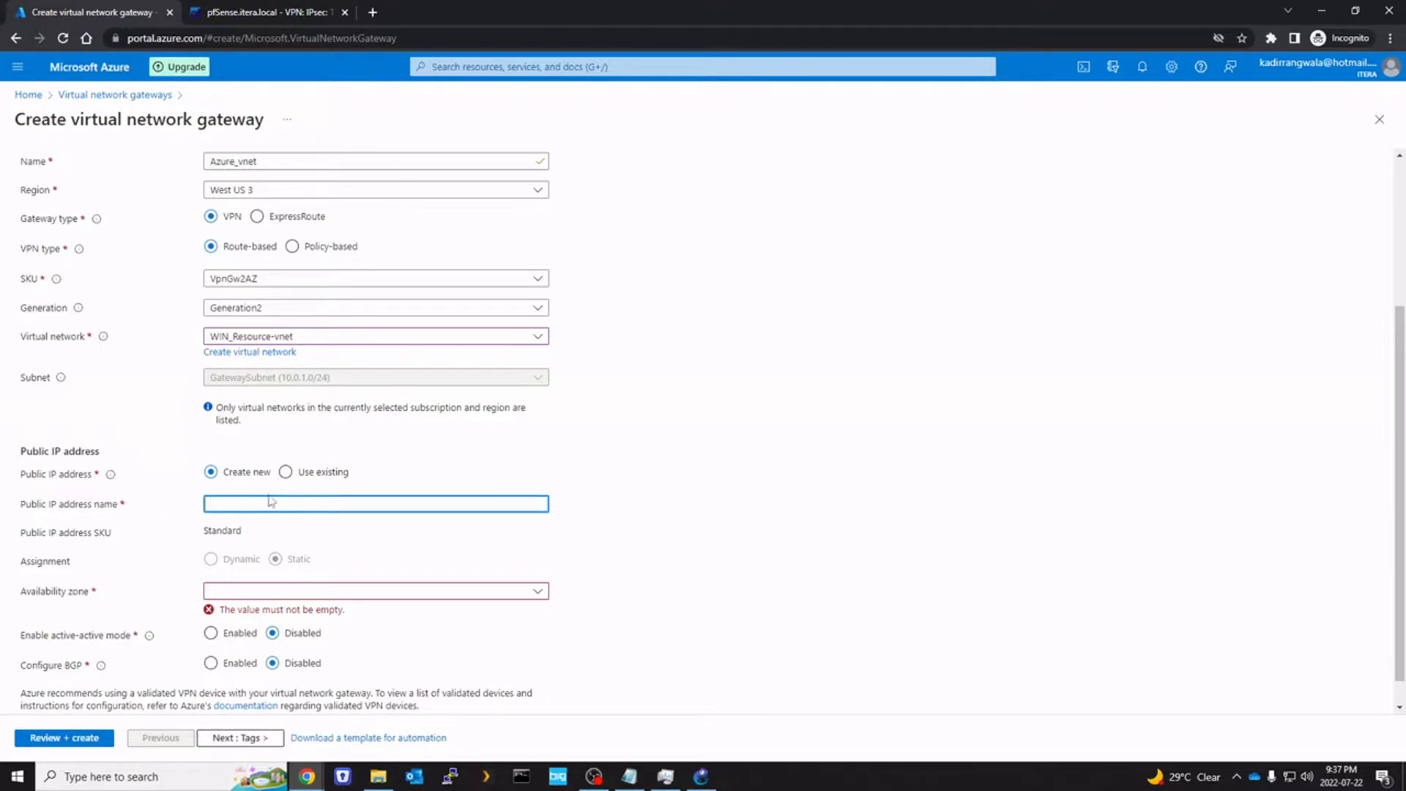
Give the gateway a newly created public IP named vpn_publicip
{"action": "left_click", "coordinate": [286, 472]}
{"action": "left_click", "coordinate": [315, 577]}
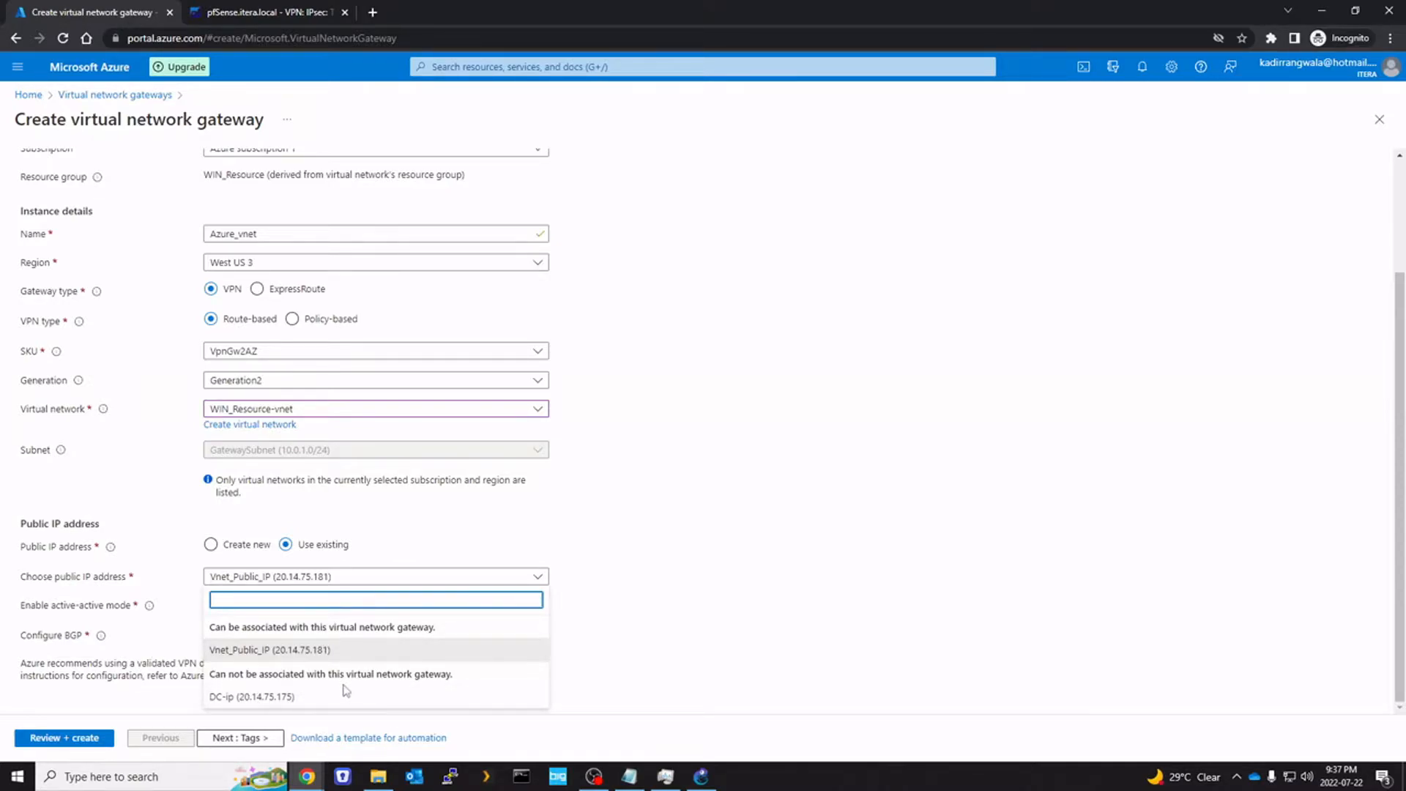
{"action": "left_click", "coordinate": [167, 598]}
{"action": "left_click", "coordinate": [233, 551]}
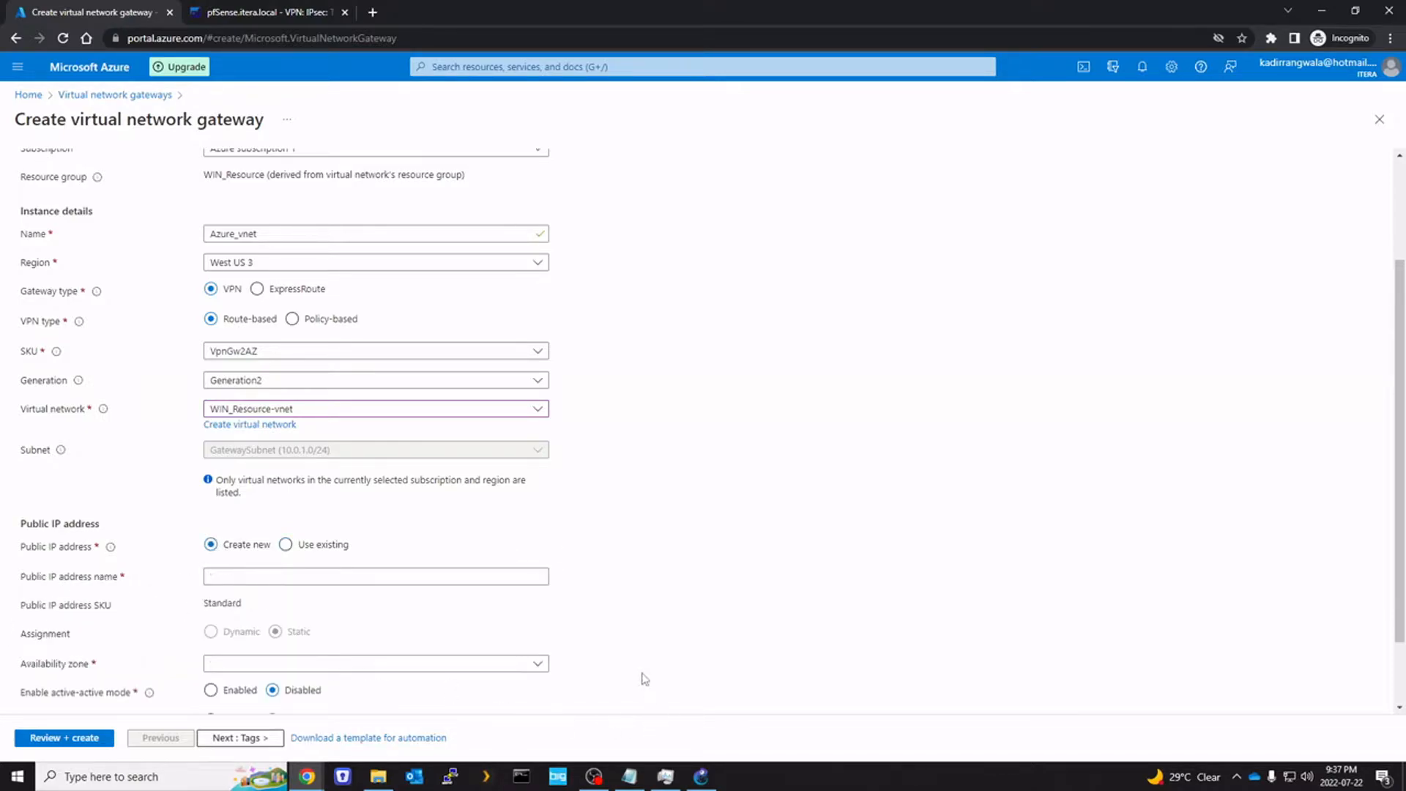
{"action": "left_click", "coordinate": [319, 573]}
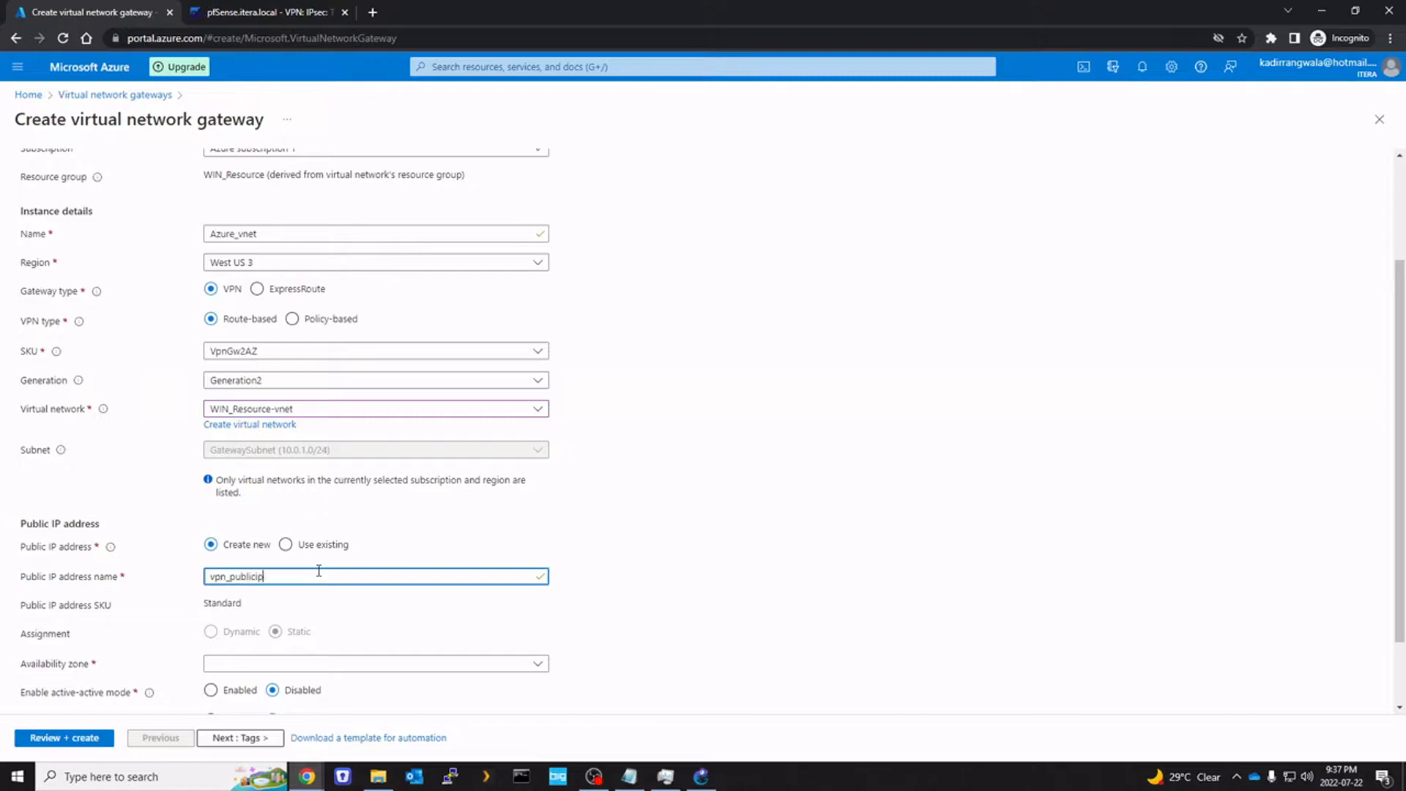
Put the public IP in availability zone 1 and run Review + create validation
{"action": "scroll", "coordinate": [198, 629], "scroll_direction": "down", "scroll_amount": 1}
{"action": "left_click", "coordinate": [270, 593]}
{"action": "left_click", "coordinate": [277, 634]}
{"action": "scroll", "coordinate": [227, 649], "scroll_direction": "down", "scroll_amount": 1}
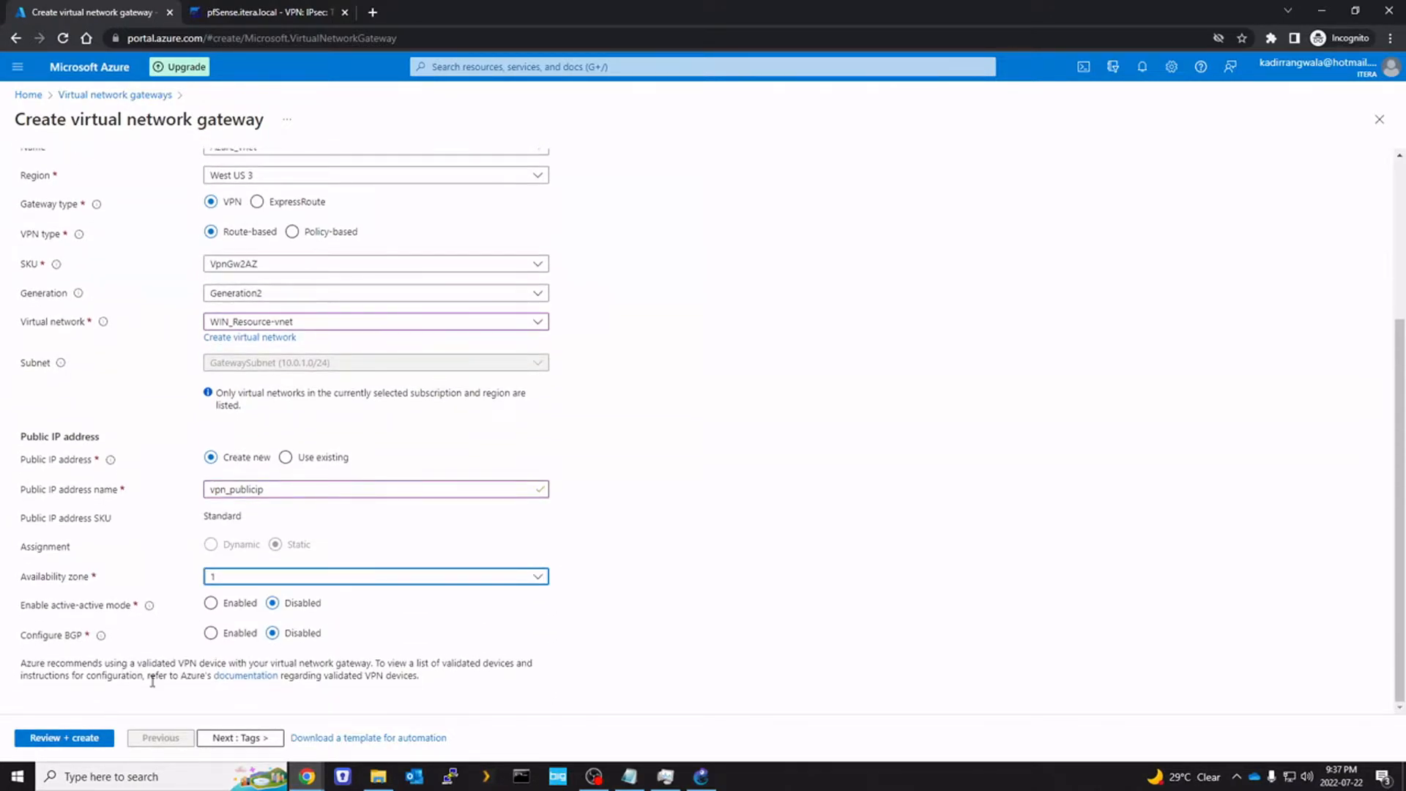
{"action": "left_click", "coordinate": [98, 739]}
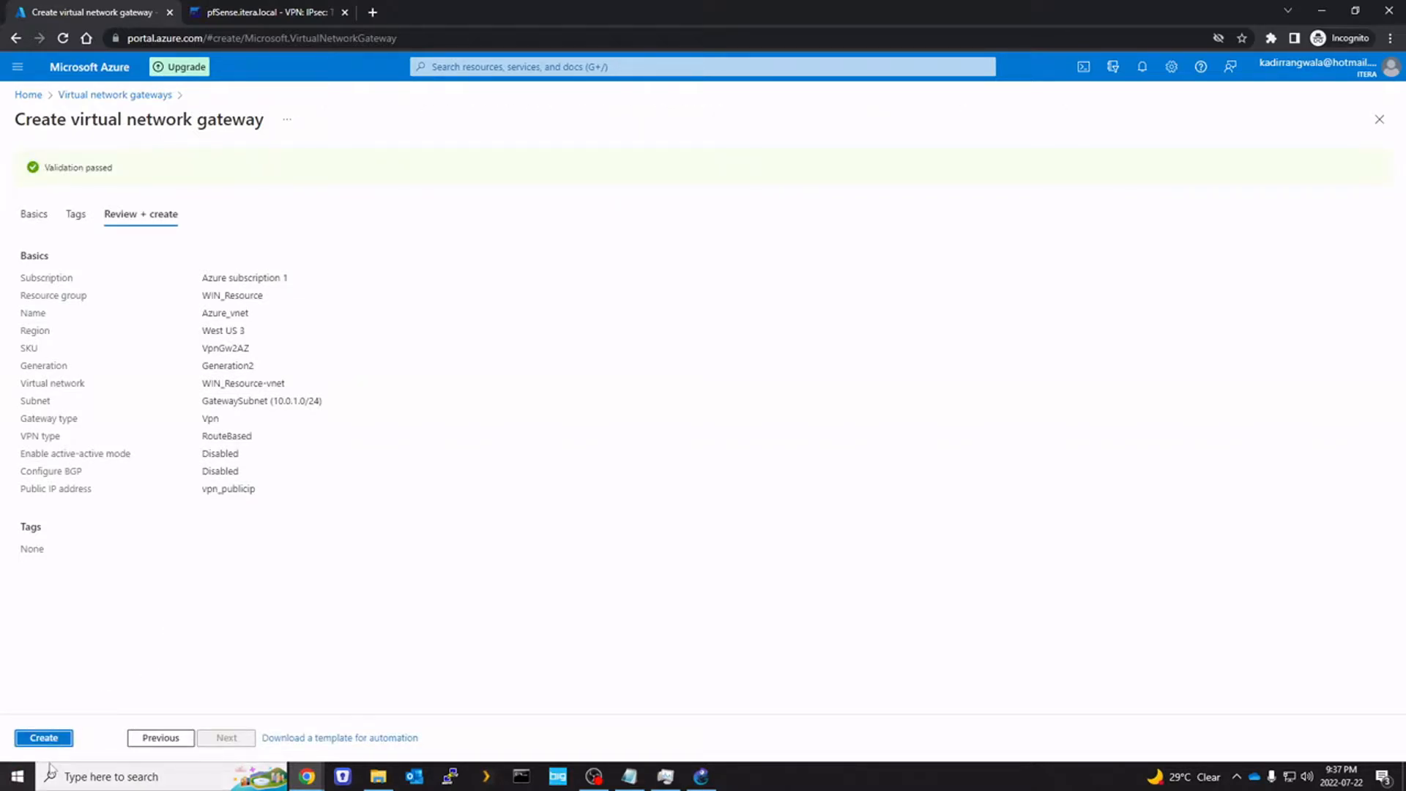
Create the Azure_vnet gateway and wait for the WIN_Resource deployment to report complete
{"action": "left_click", "coordinate": [63, 739]}
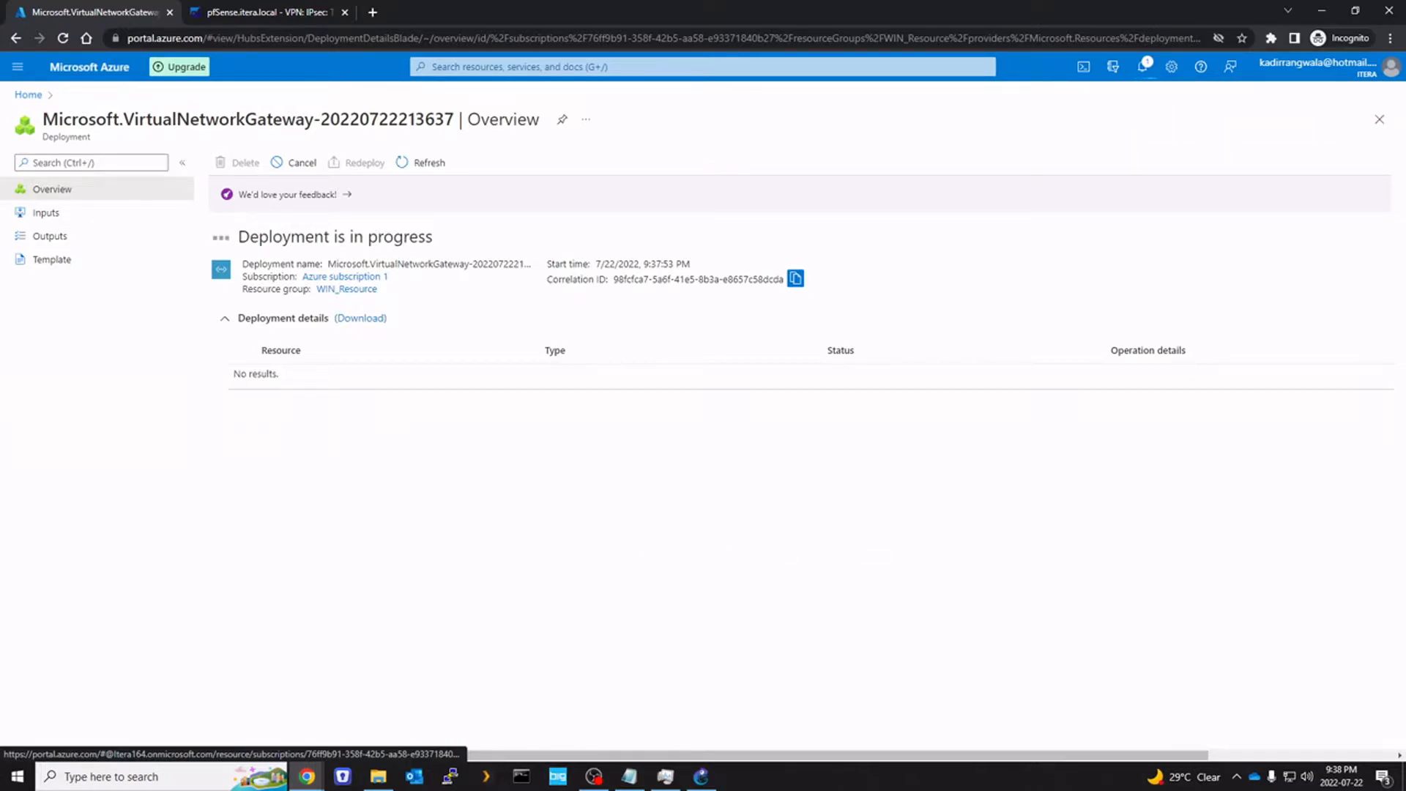
{"action": "key", "text": "alt+Tab"}
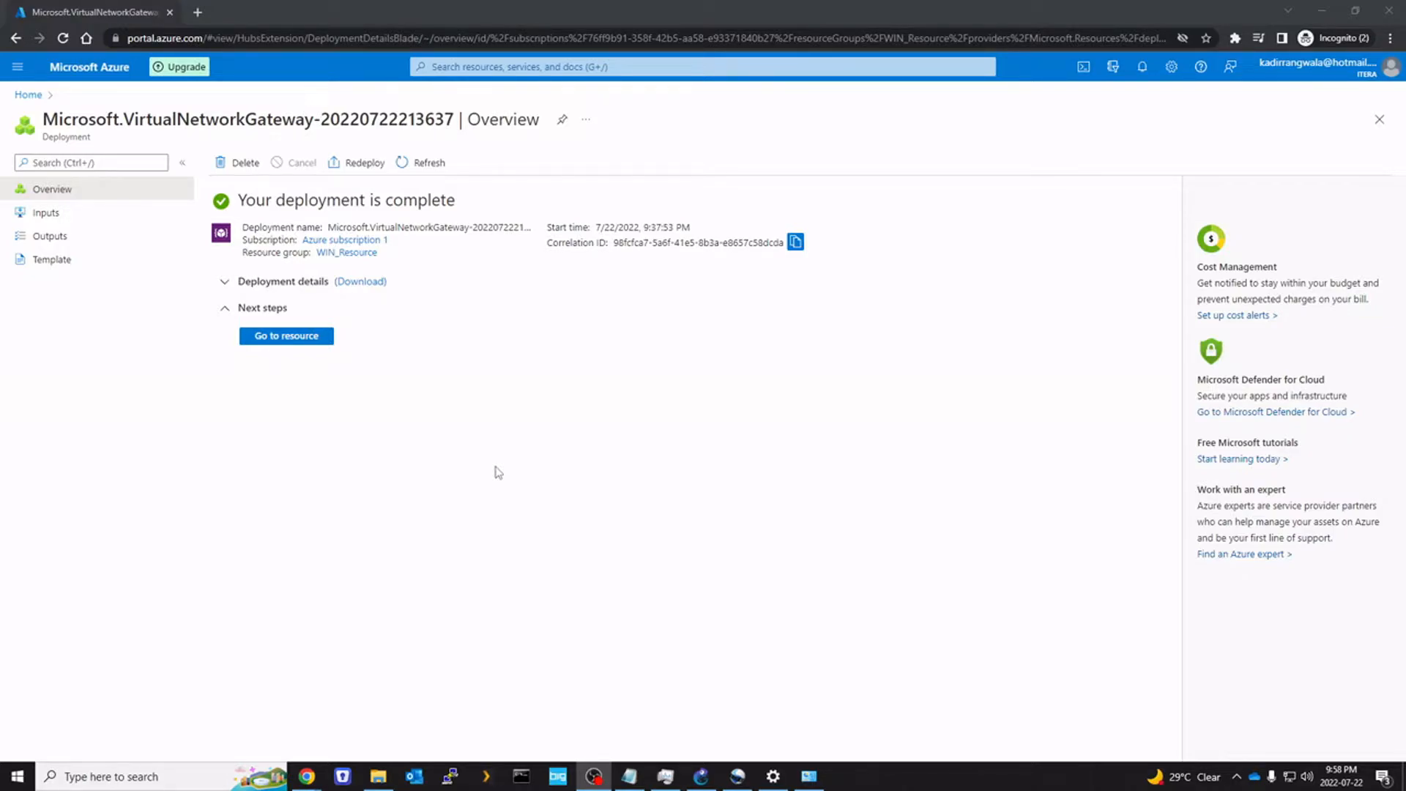
Search 'LOCAL N', open Local network gateways, and start a new gateway form with its resource group list open
{"action": "left_click", "coordinate": [487, 70]}
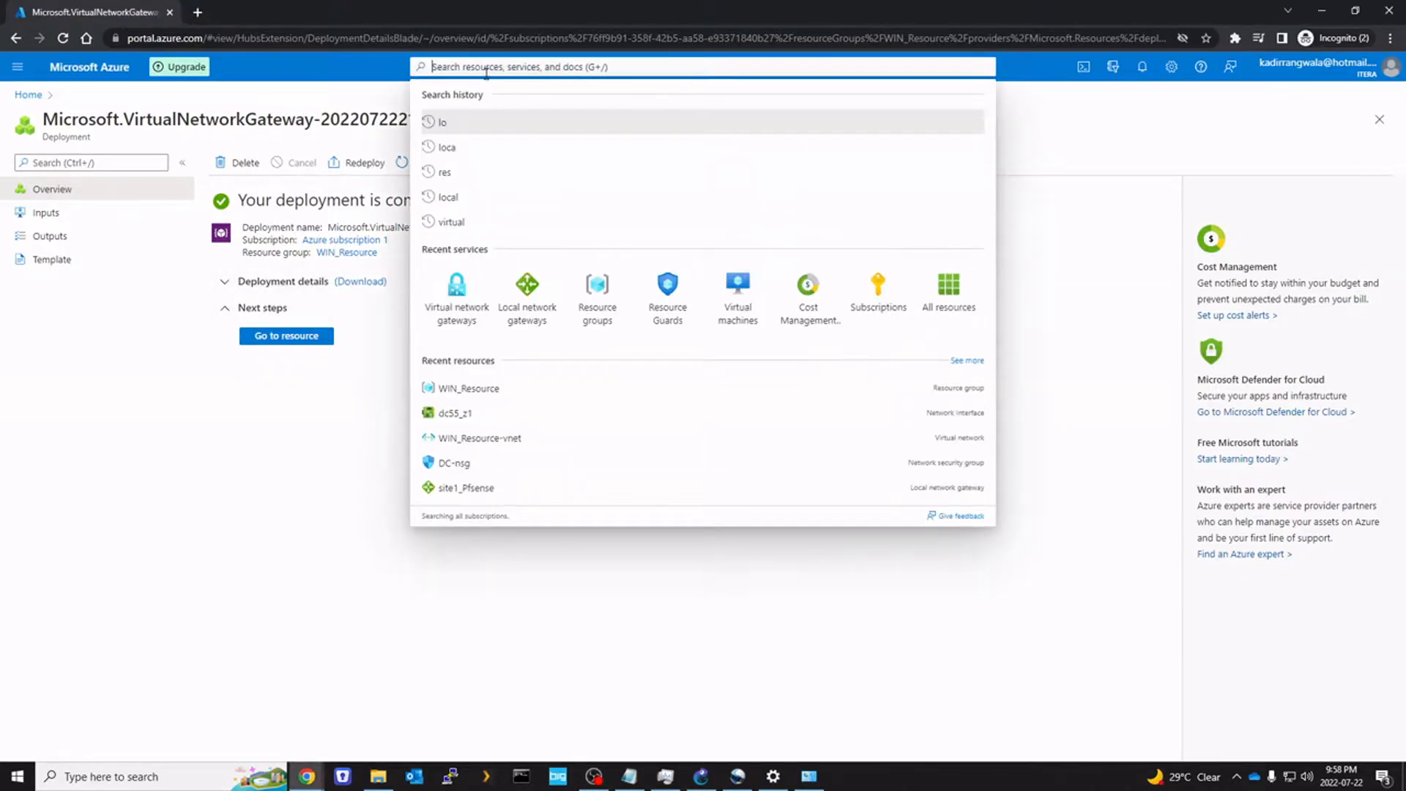
{"action": "type", "text": "LOCAL N"}
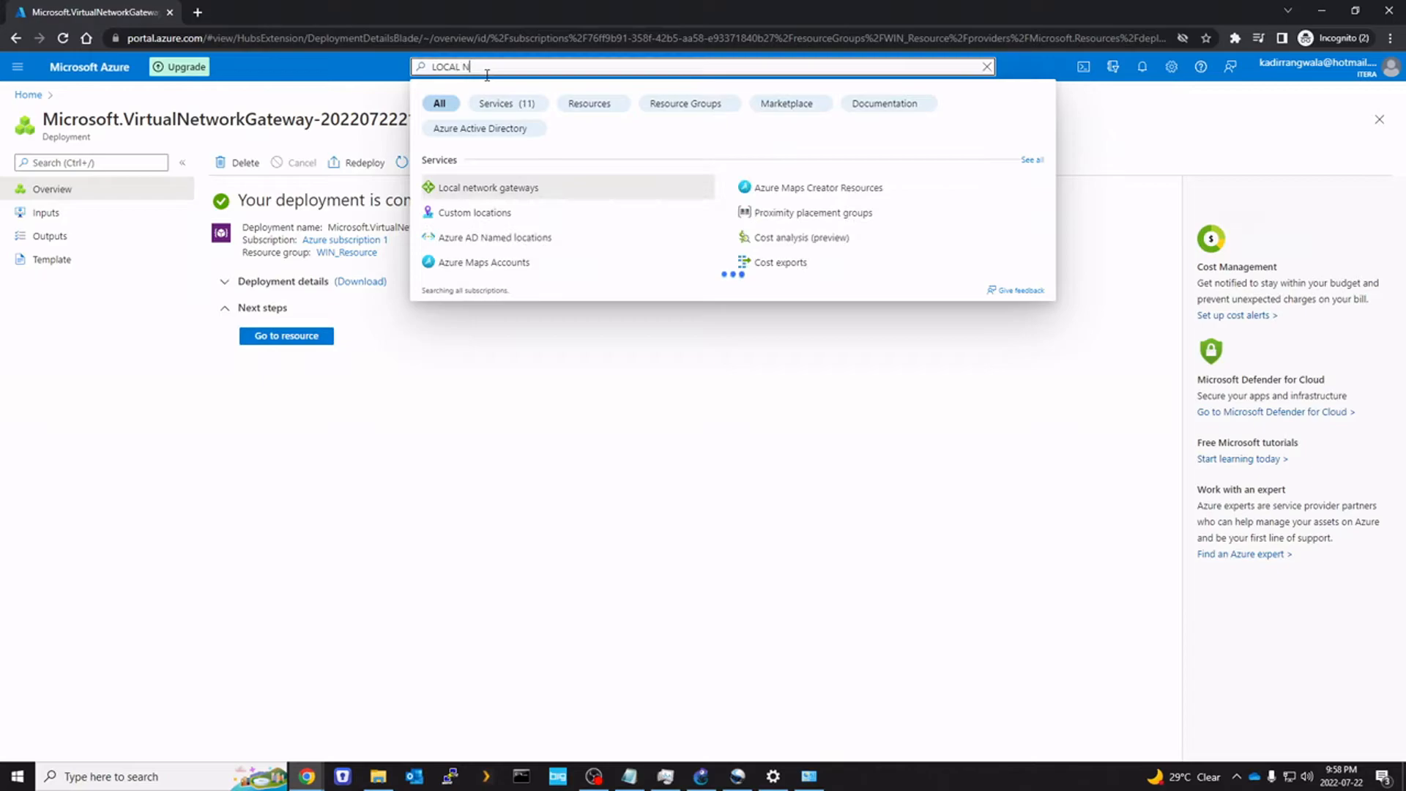
{"action": "left_click", "coordinate": [511, 188]}
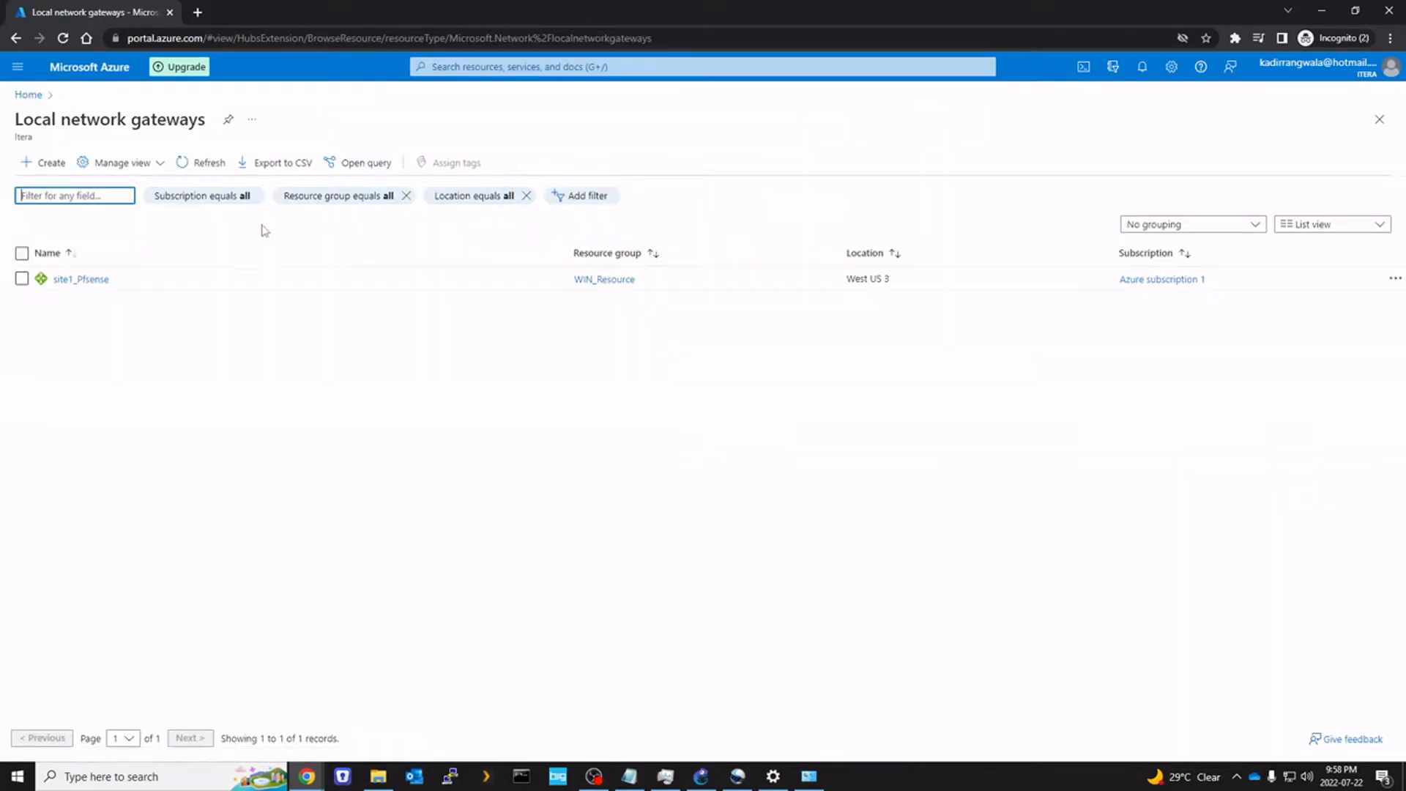
{"action": "left_click", "coordinate": [22, 279]}
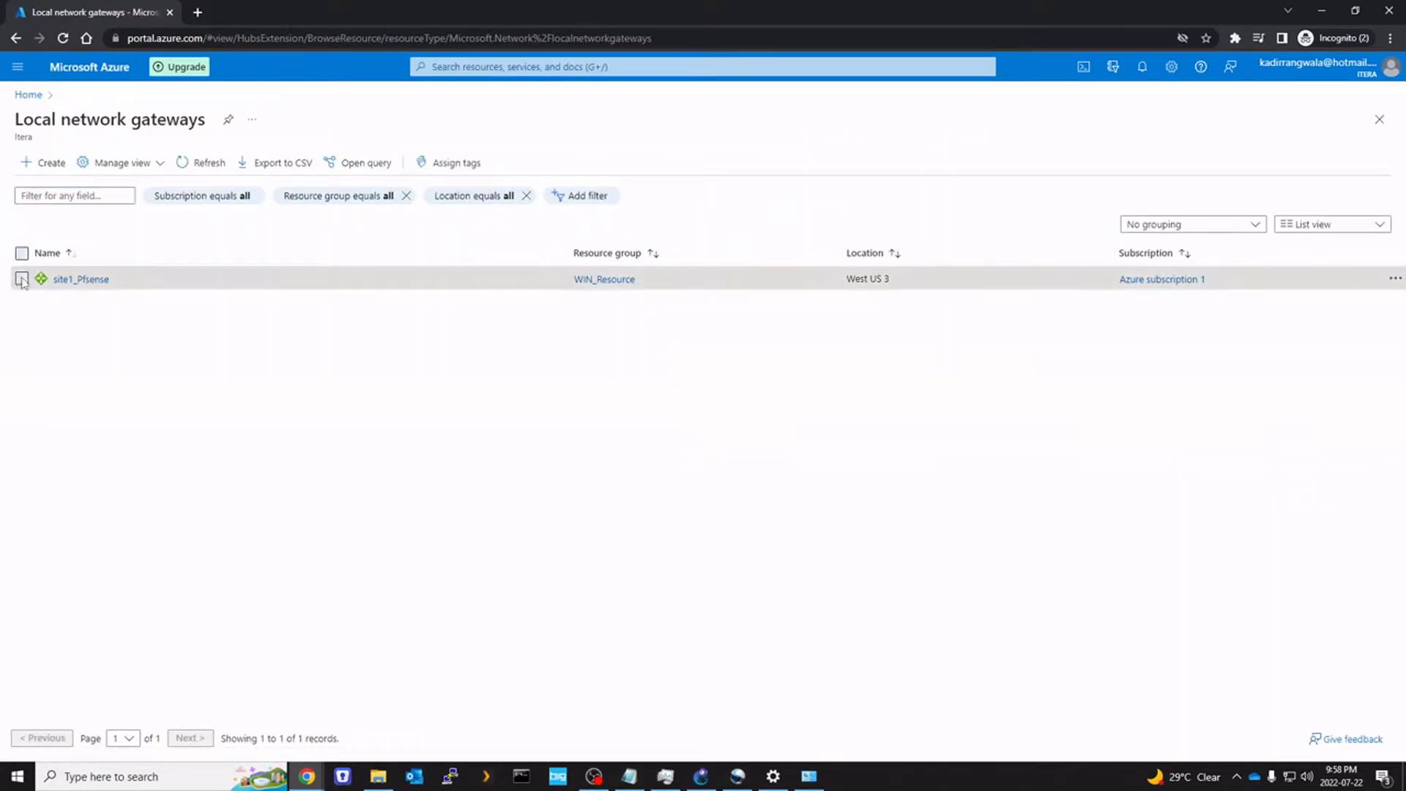
{"action": "left_click", "coordinate": [1396, 279]}
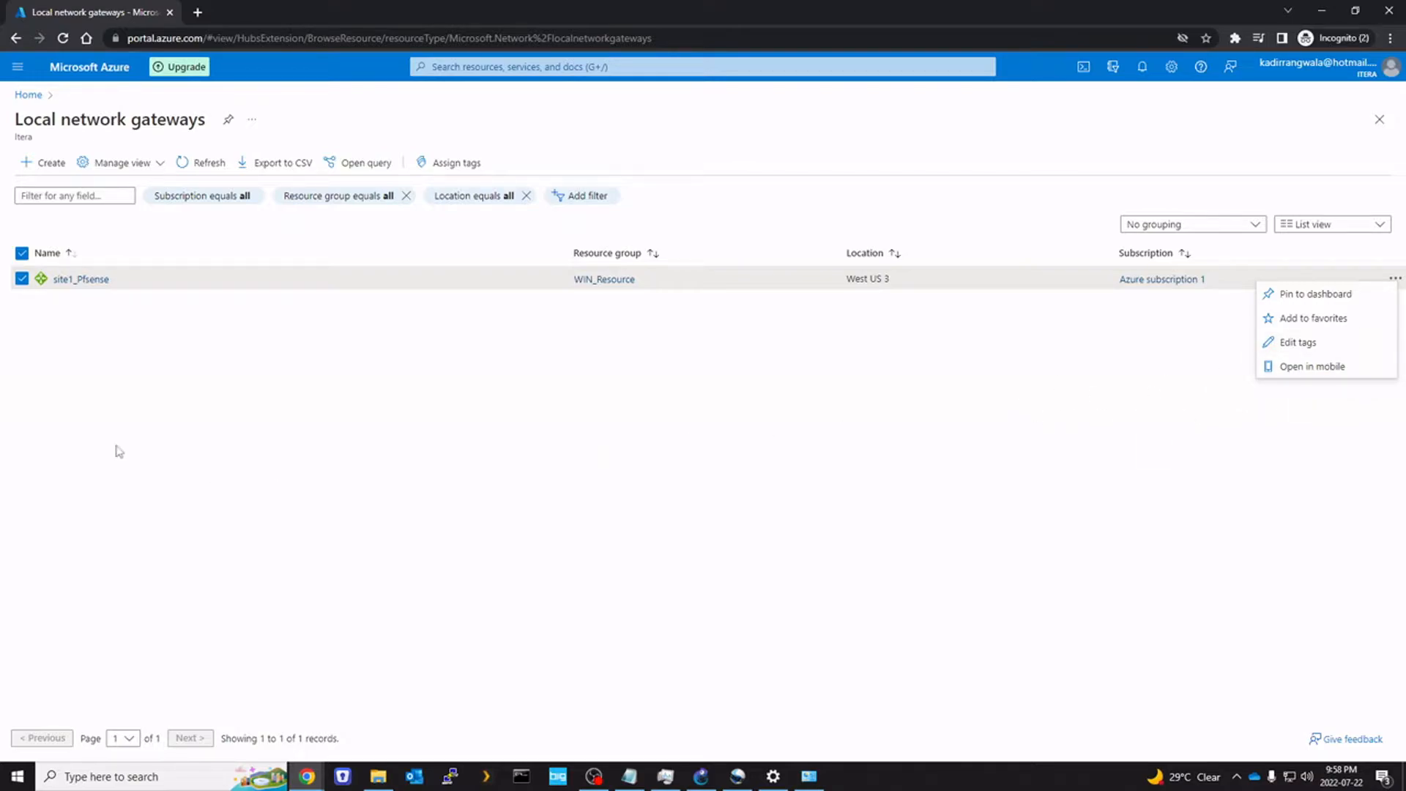
{"action": "left_click", "coordinate": [39, 169]}
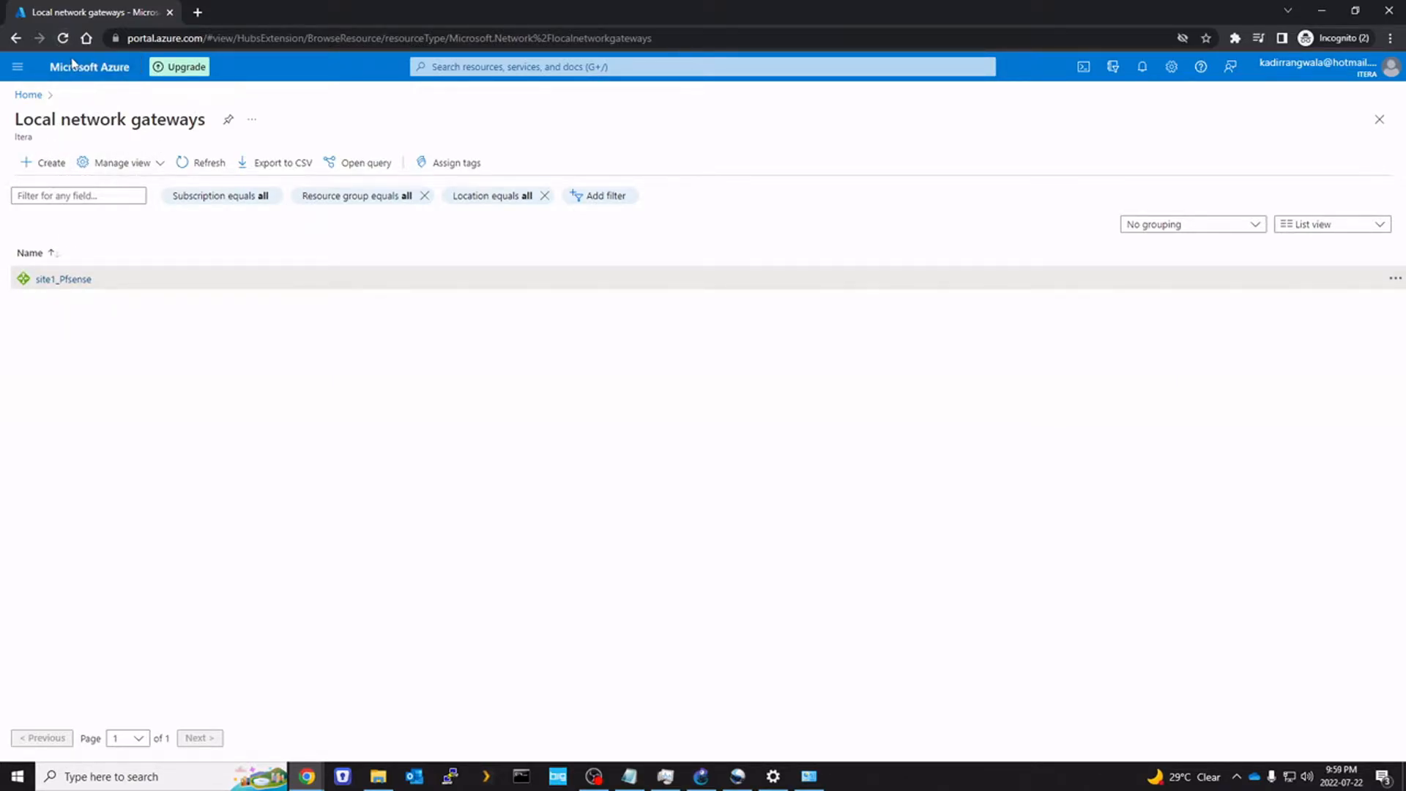
{"action": "left_click", "coordinate": [271, 295]}
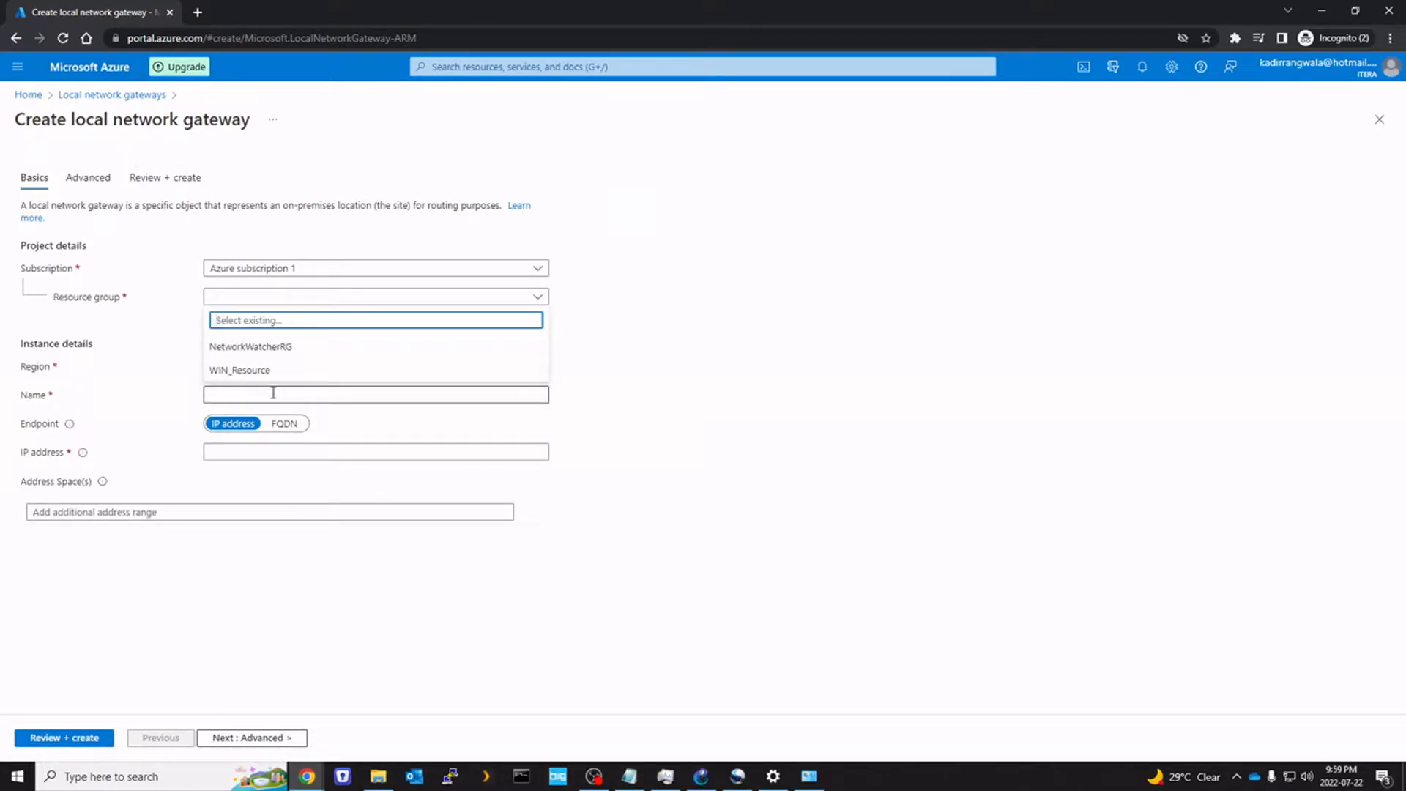
Place the local gateway in WIN_Resource and name it pfsense_home
{"action": "left_click", "coordinate": [250, 371]}
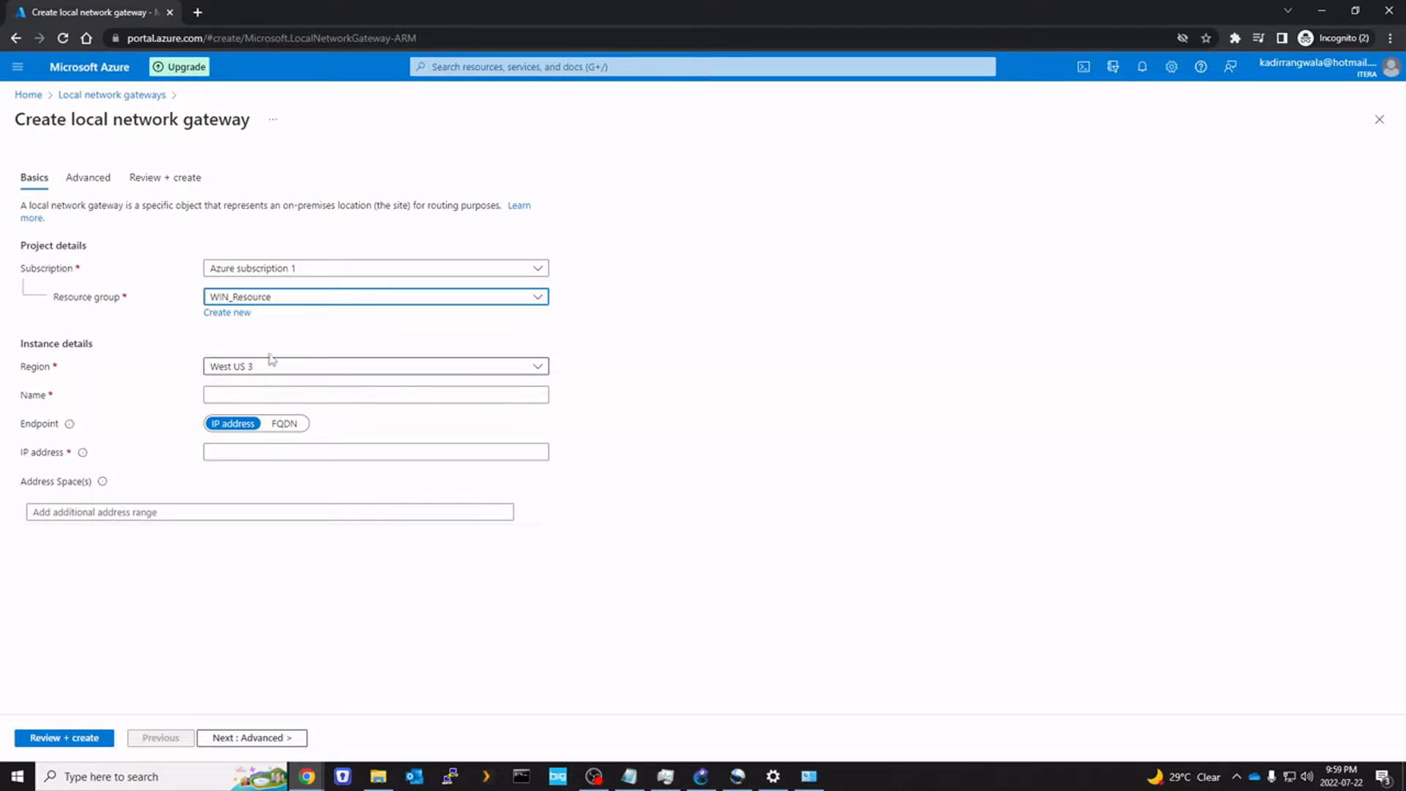
{"action": "left_click", "coordinate": [276, 396]}
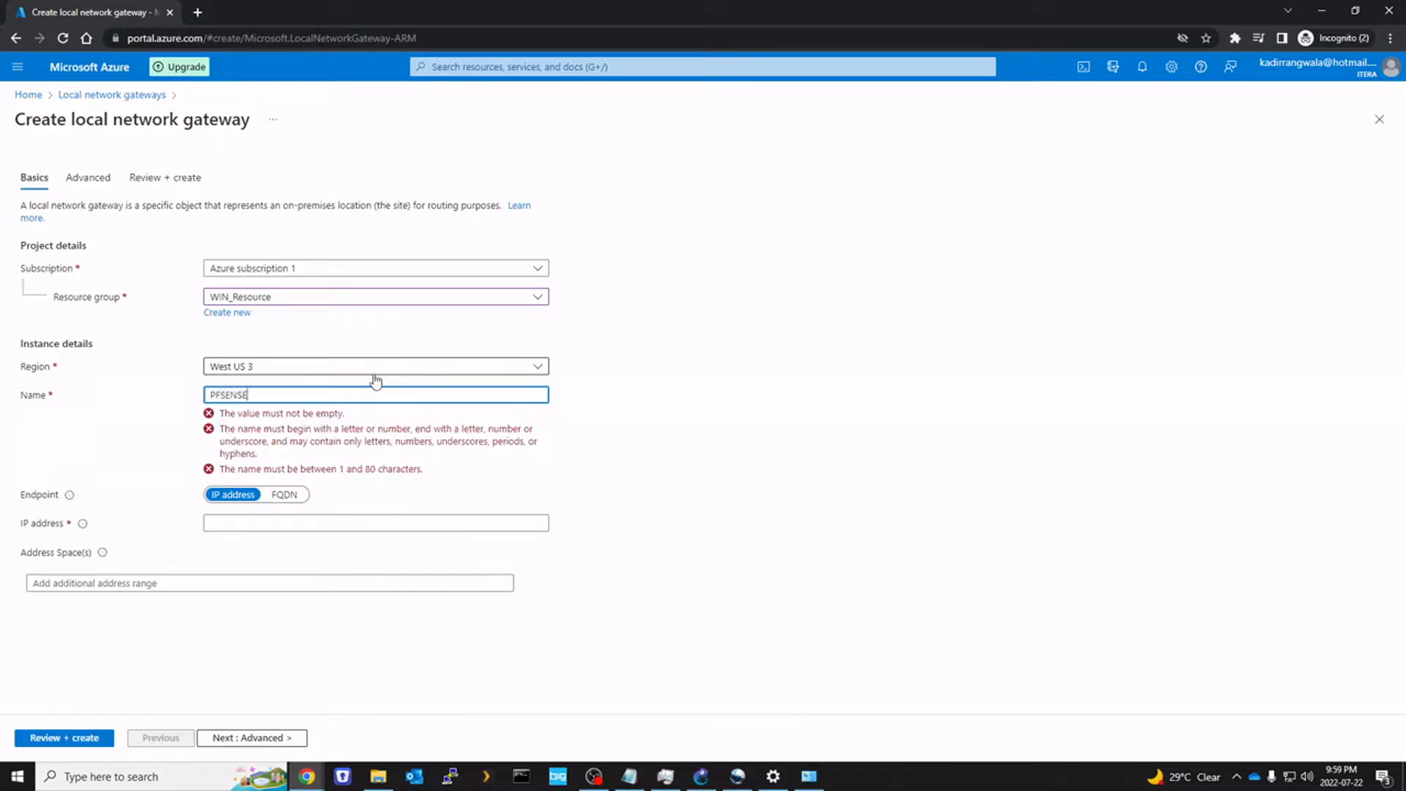
{"action": "key", "text": "ctrl+a"}
{"action": "type", "text": "PF"}
{"action": "key", "text": "BackSpace"}
{"action": "key", "text": "BackSpace"}
{"action": "type", "text": "pfsense_home"}
{"action": "key", "text": "Tab"}
{"action": "key", "text": "Tab"}
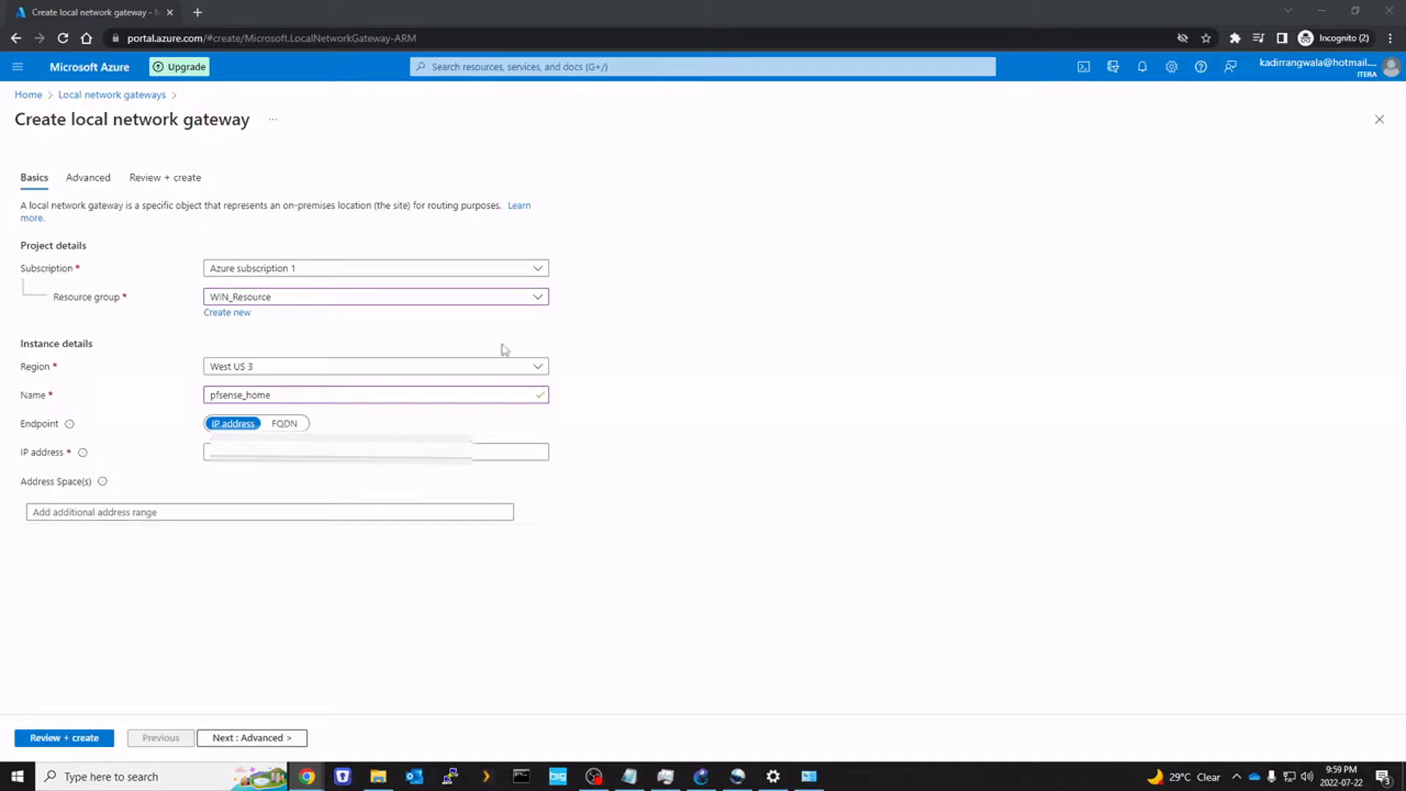
Paste the on-premises public IP as the endpoint and add address space 10.37.0.0/20
{"action": "left_click", "coordinate": [219, 452]}
{"action": "key", "text": "ctrl+v"}
{"action": "left_click", "coordinate": [409, 627]}
{"action": "left_click", "coordinate": [111, 516]}
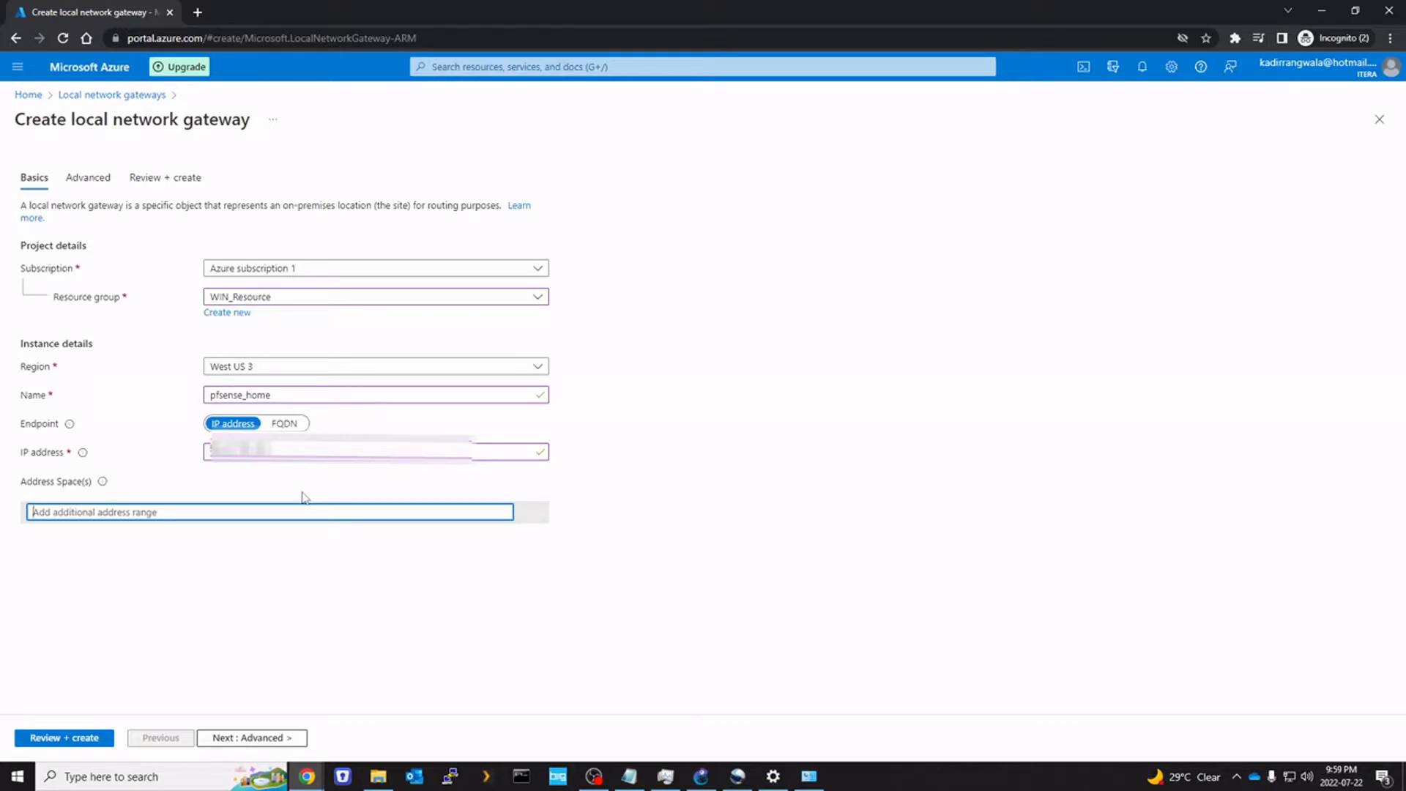
{"action": "type", "text": "10.374"}
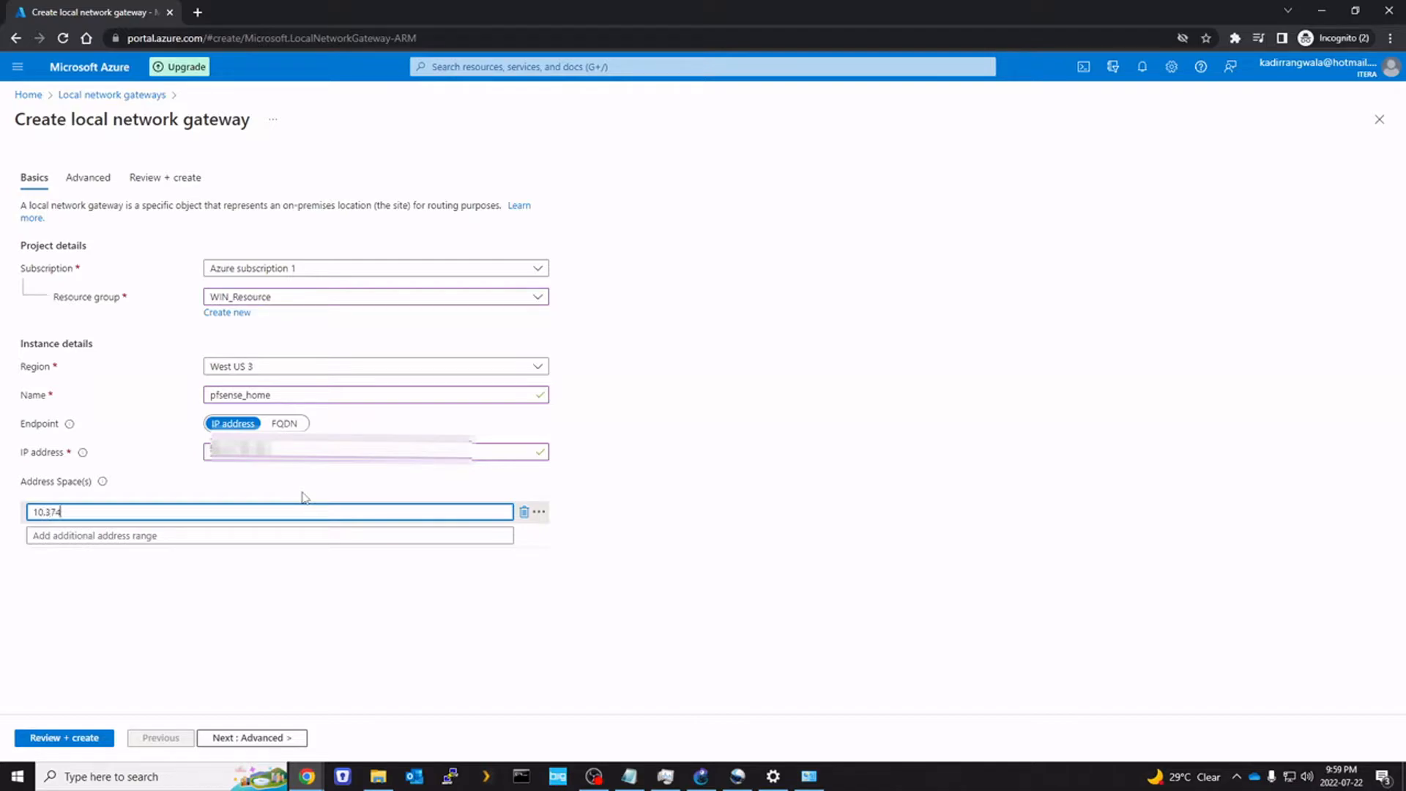
{"action": "key", "text": "BackSpace"}
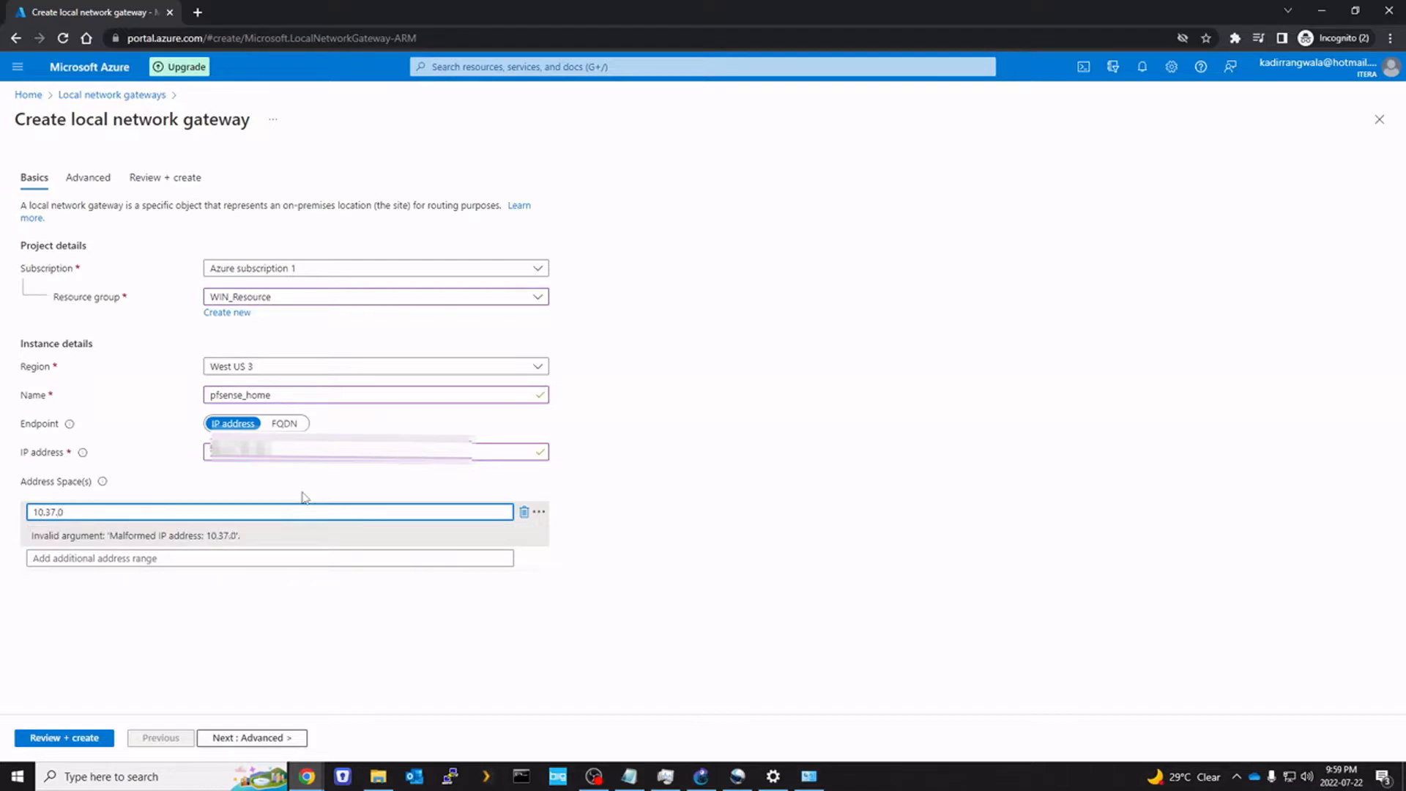
{"action": "type", "text": "20"}
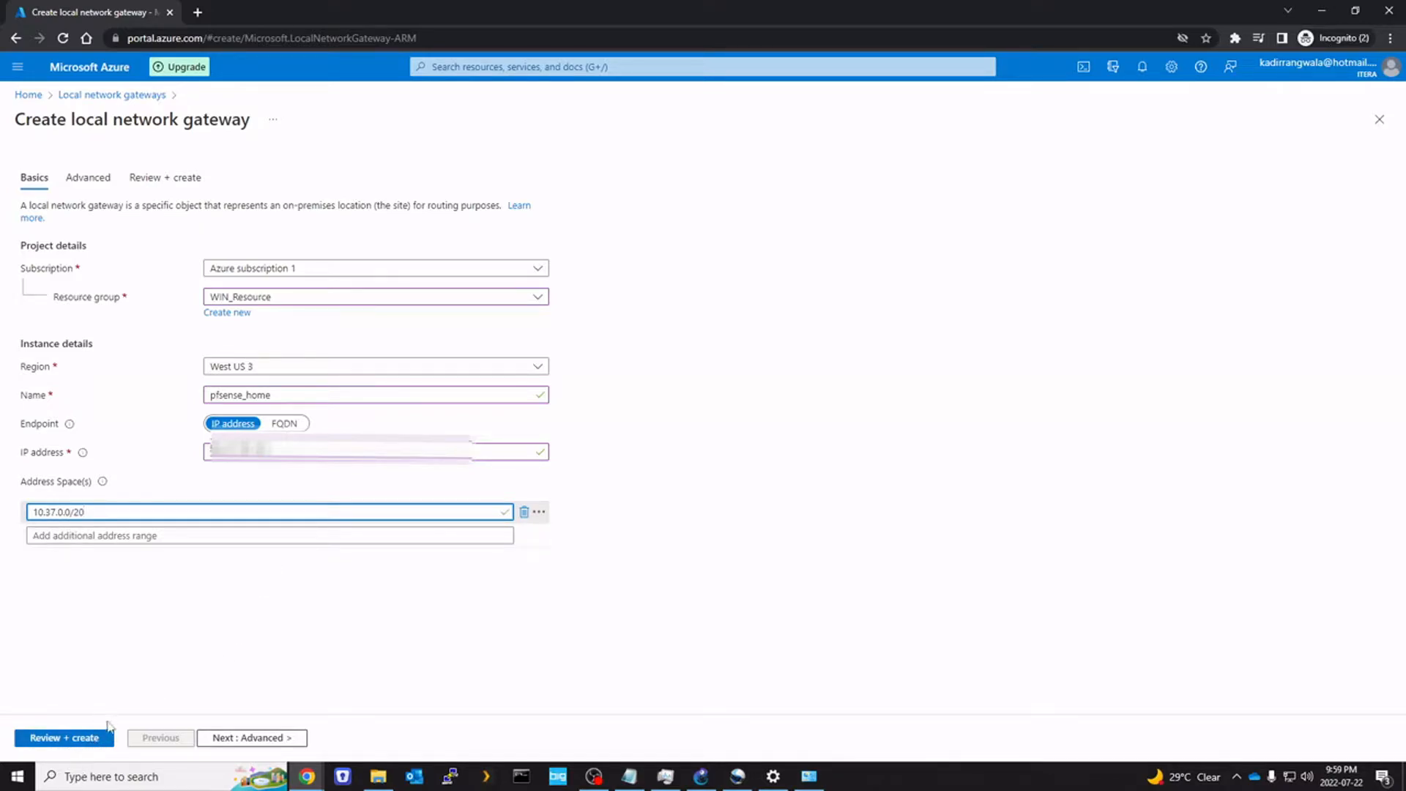
Create the pfsense_home local gateway, then open the Azure_vnet gateway's Connections page
{"action": "left_click", "coordinate": [87, 738]}
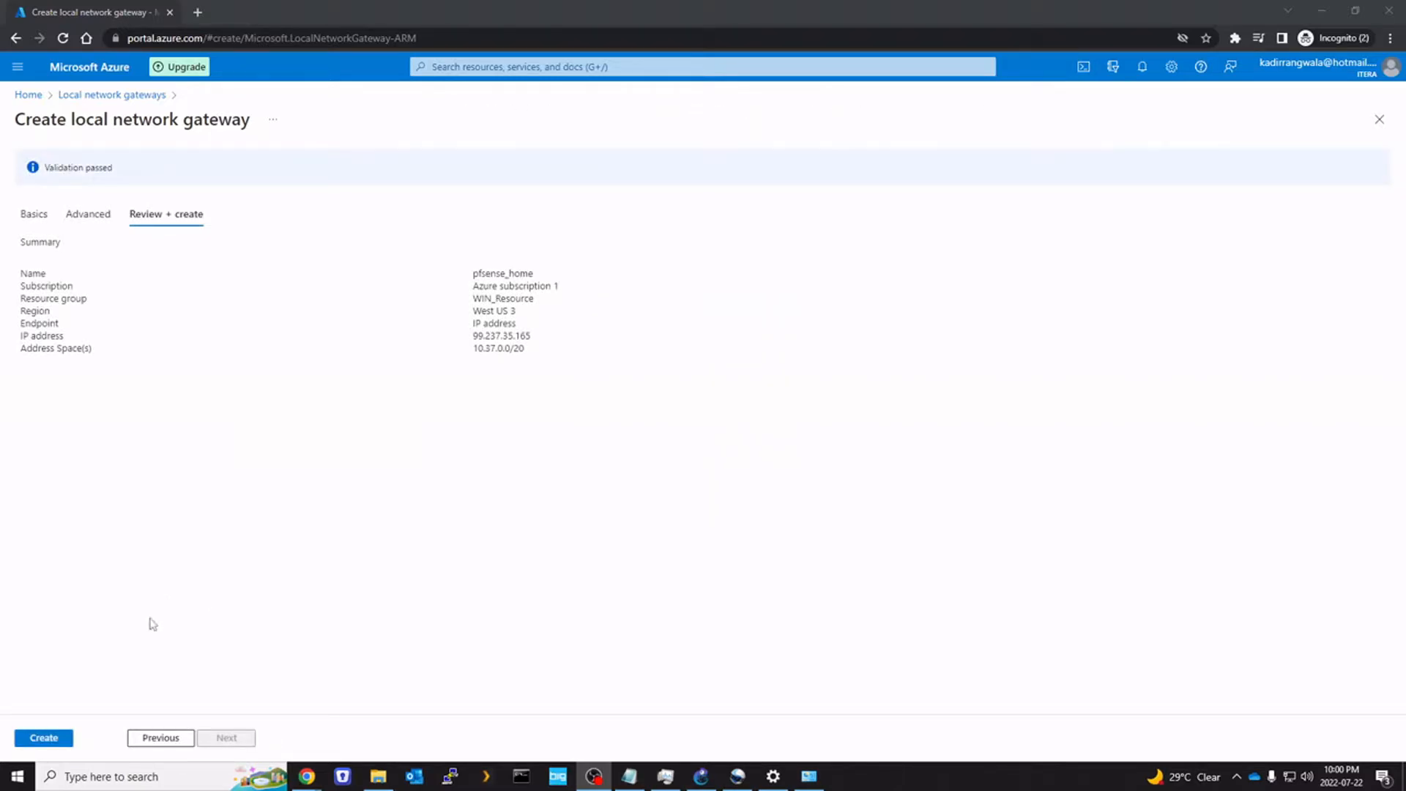
{"action": "left_click", "coordinate": [49, 739]}
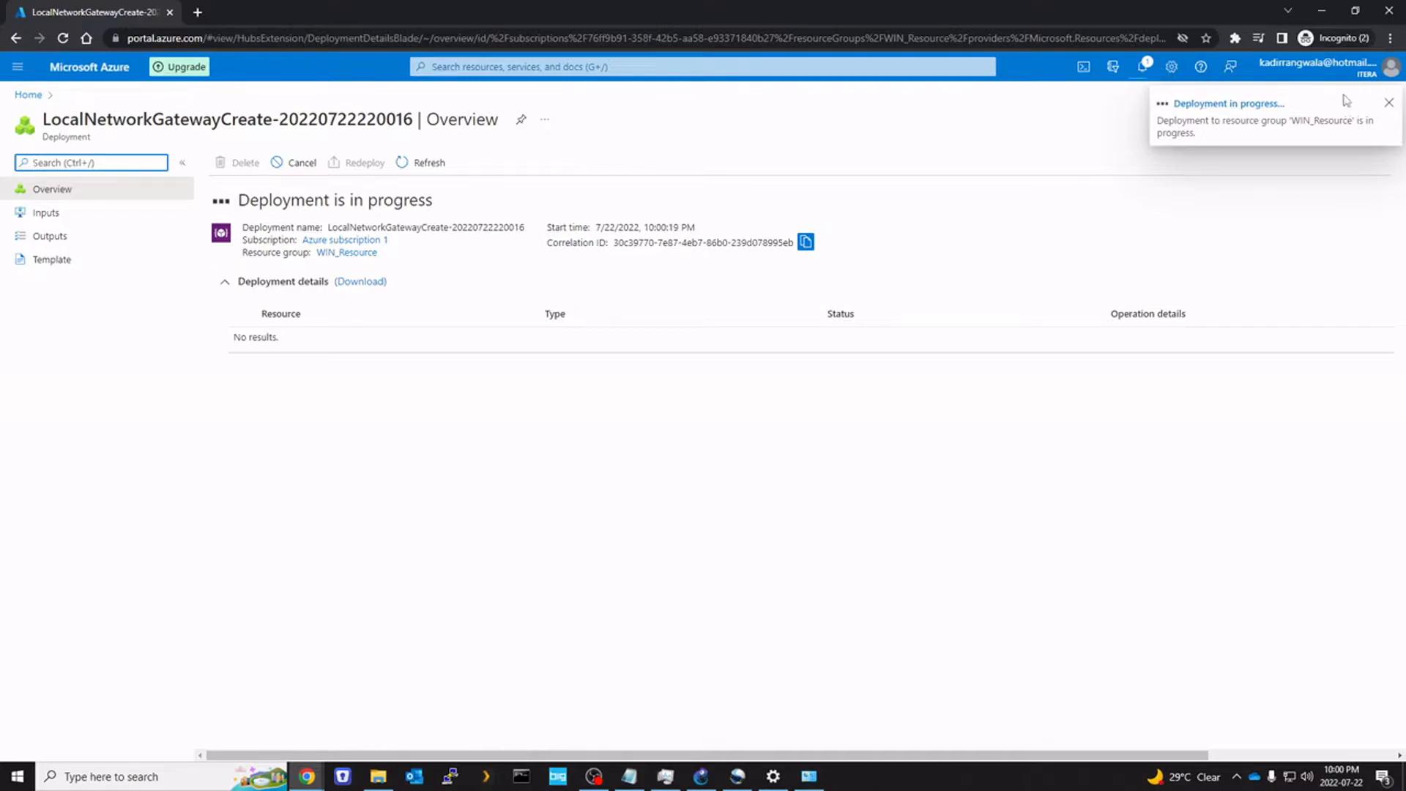
{"action": "left_click", "coordinate": [597, 68]}
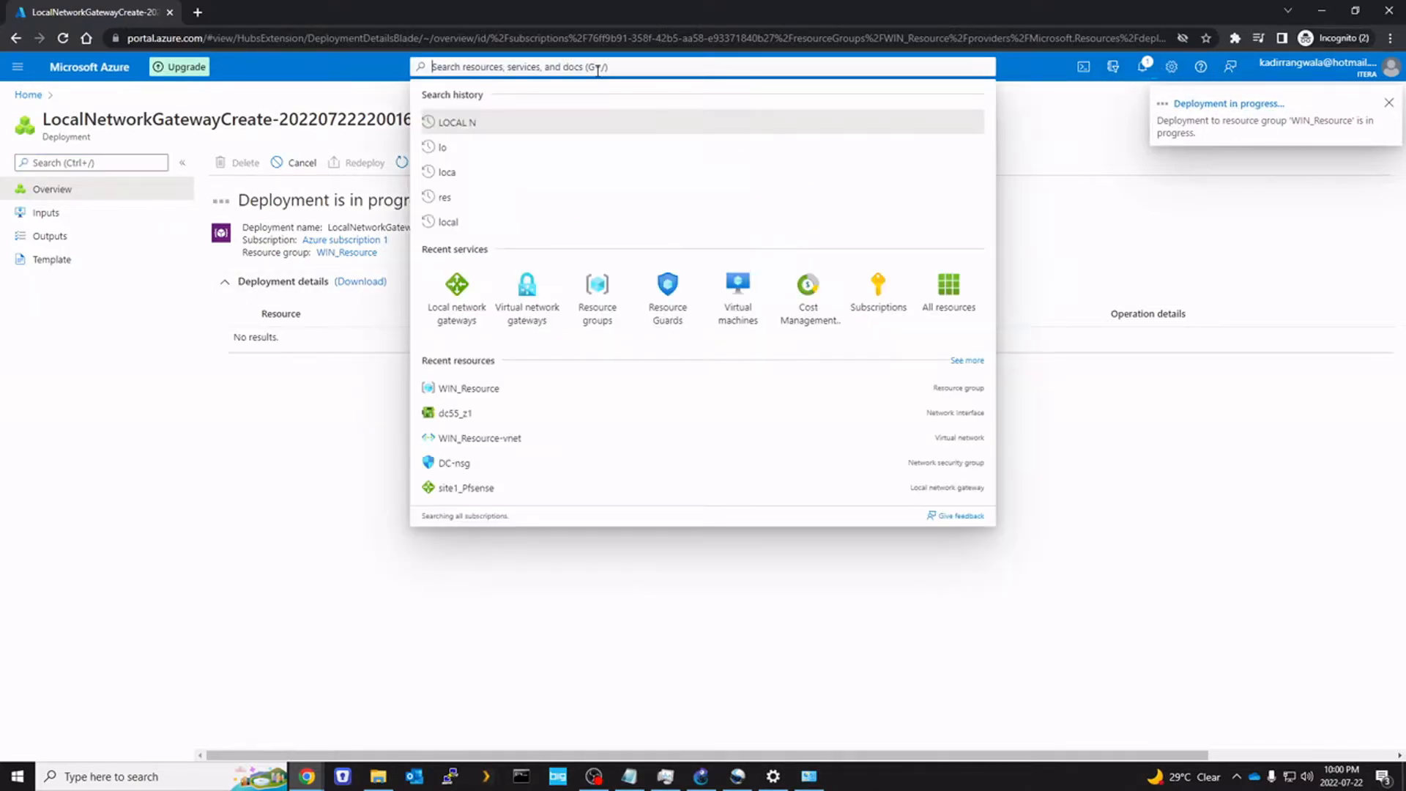
{"action": "left_click", "coordinate": [528, 290]}
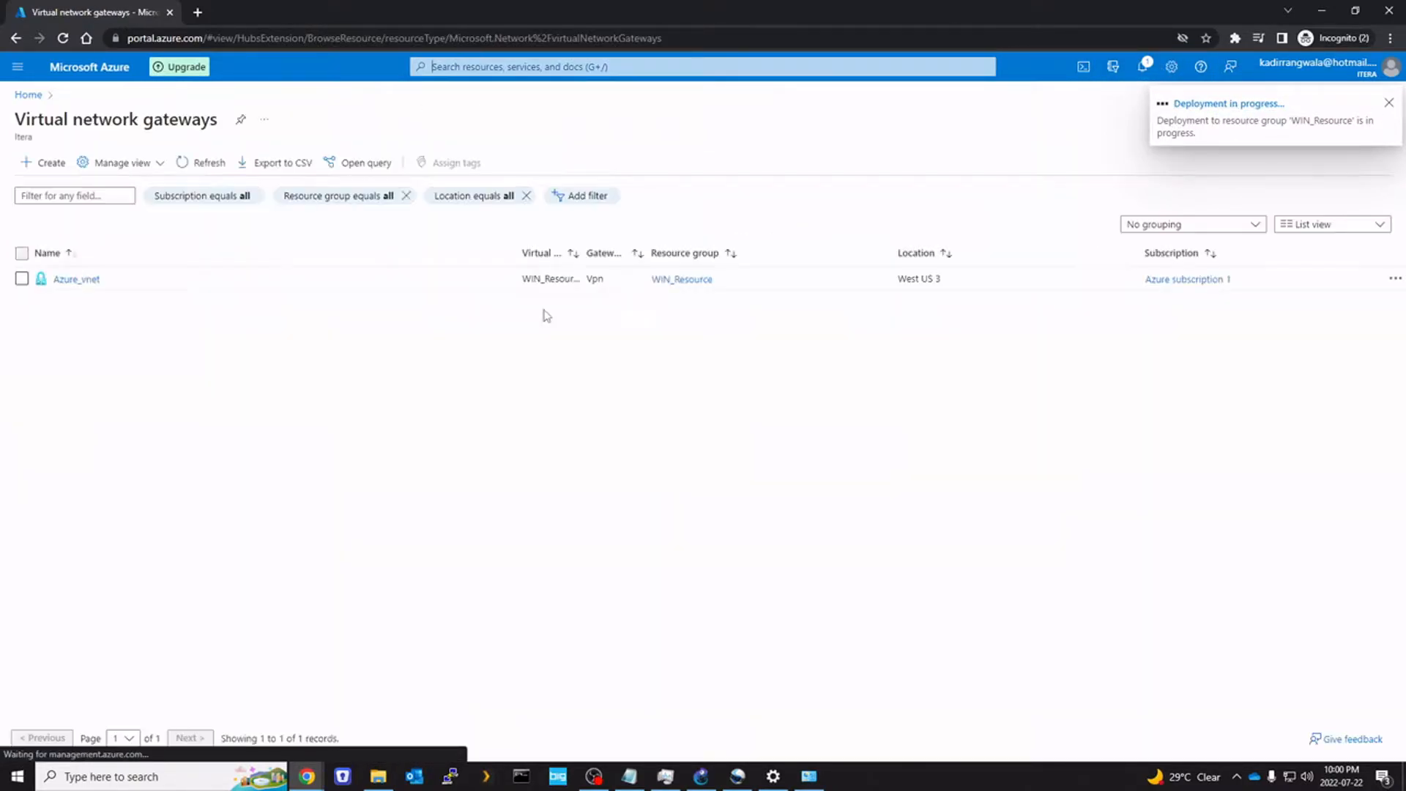
{"action": "left_click", "coordinate": [80, 280]}
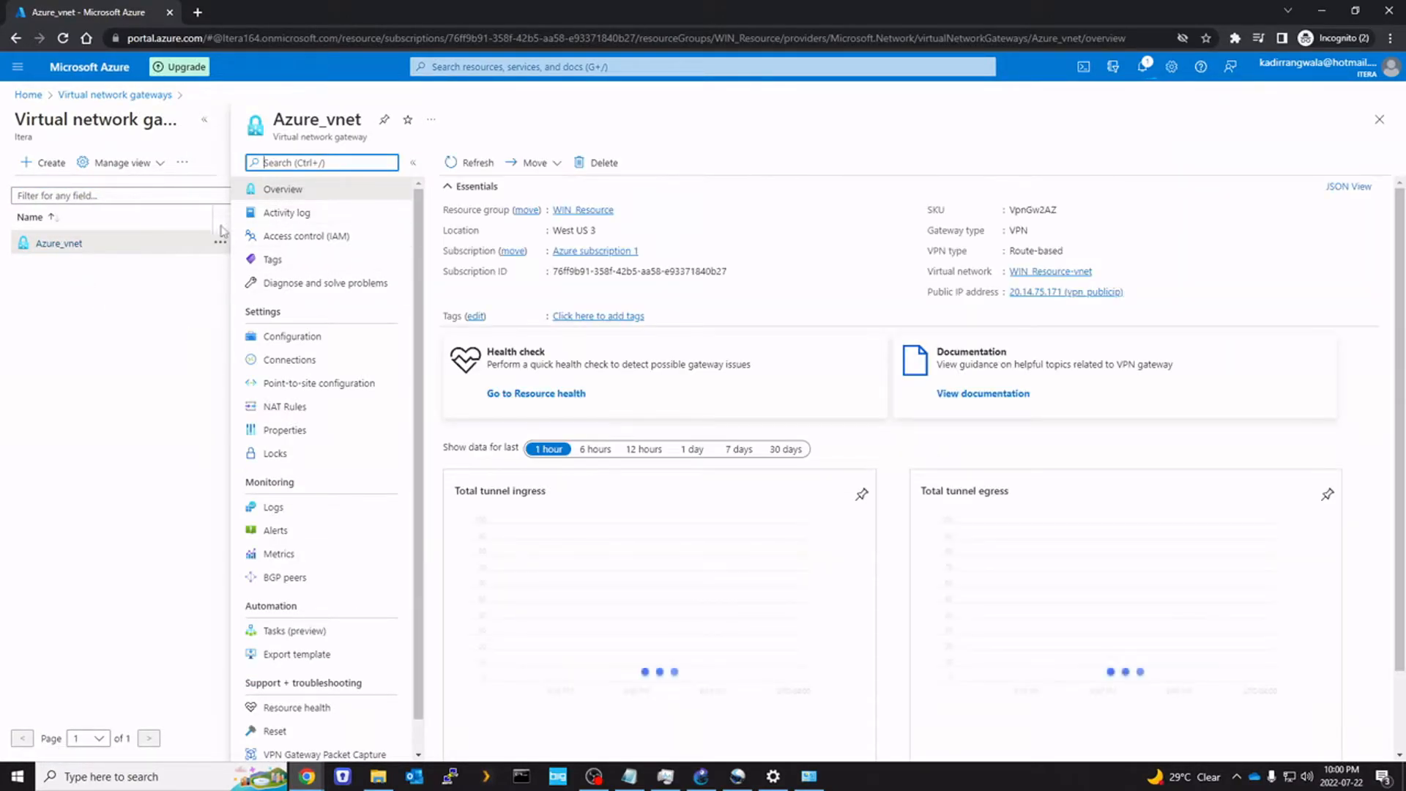
{"action": "left_click", "coordinate": [204, 119]}
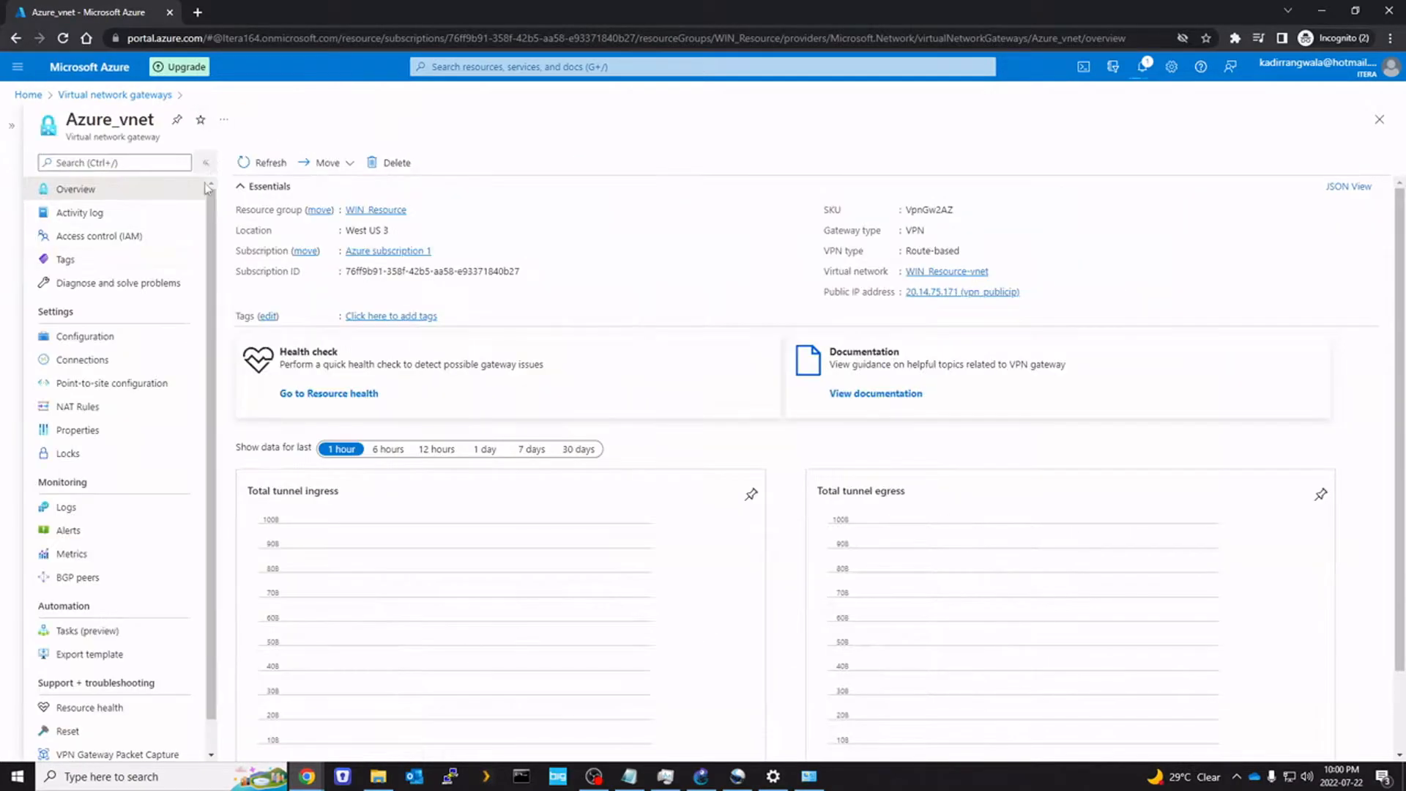
{"action": "left_click", "coordinate": [98, 362]}
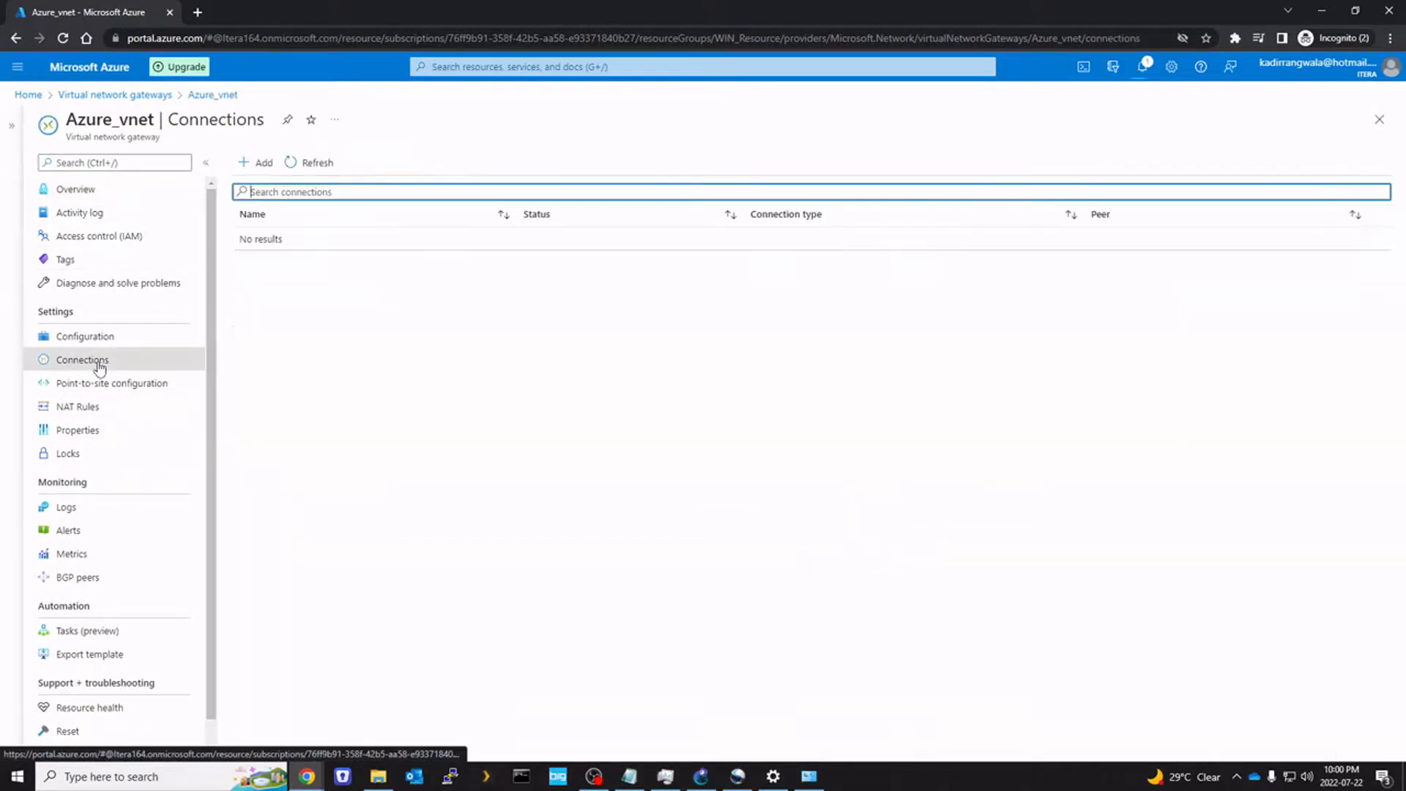
Add connection site2site_Pfsense, Site-to-site (IPsec) to pfsense_home, with a shared key and IKEv2
{"action": "left_click", "coordinate": [262, 165]}
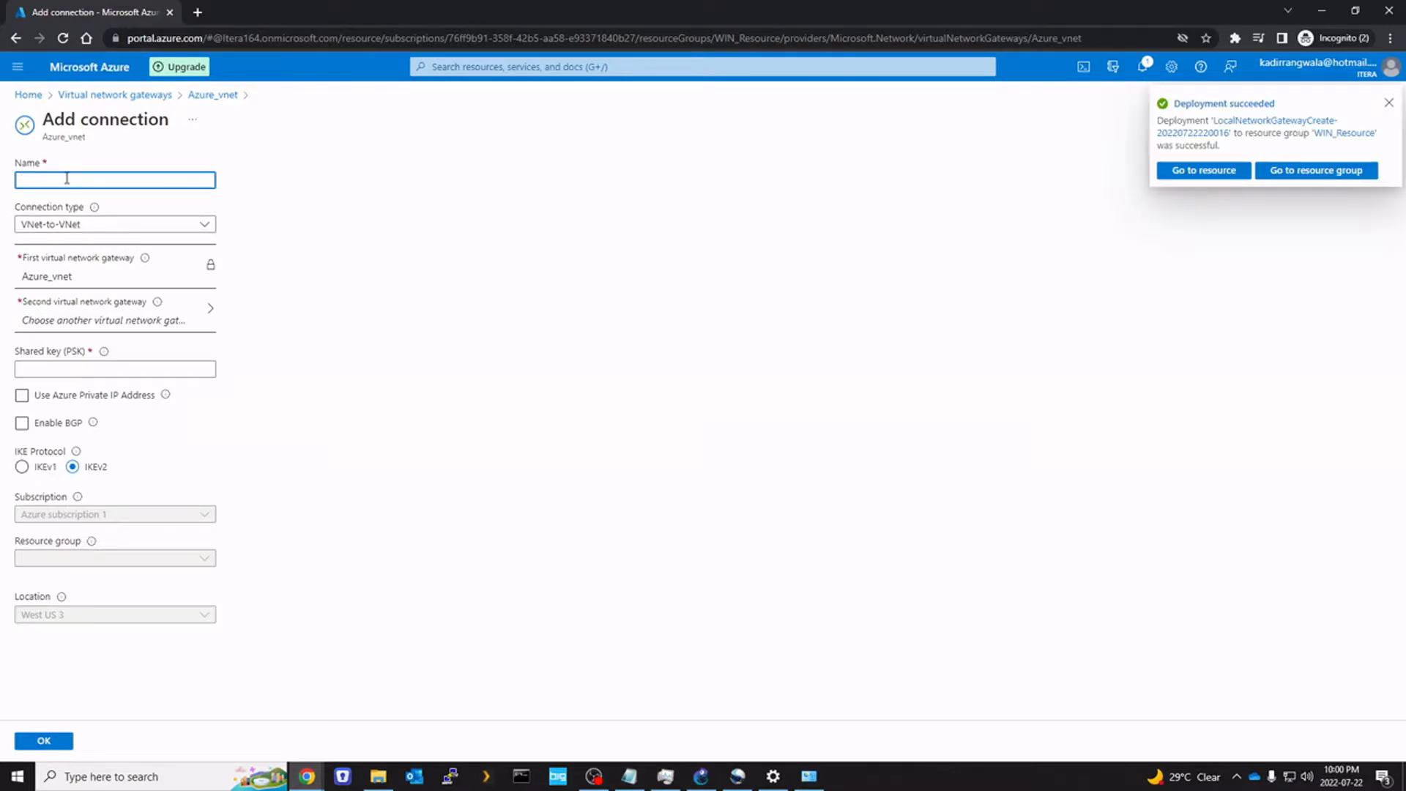
{"action": "type", "text": "site2site_Pfsens"}
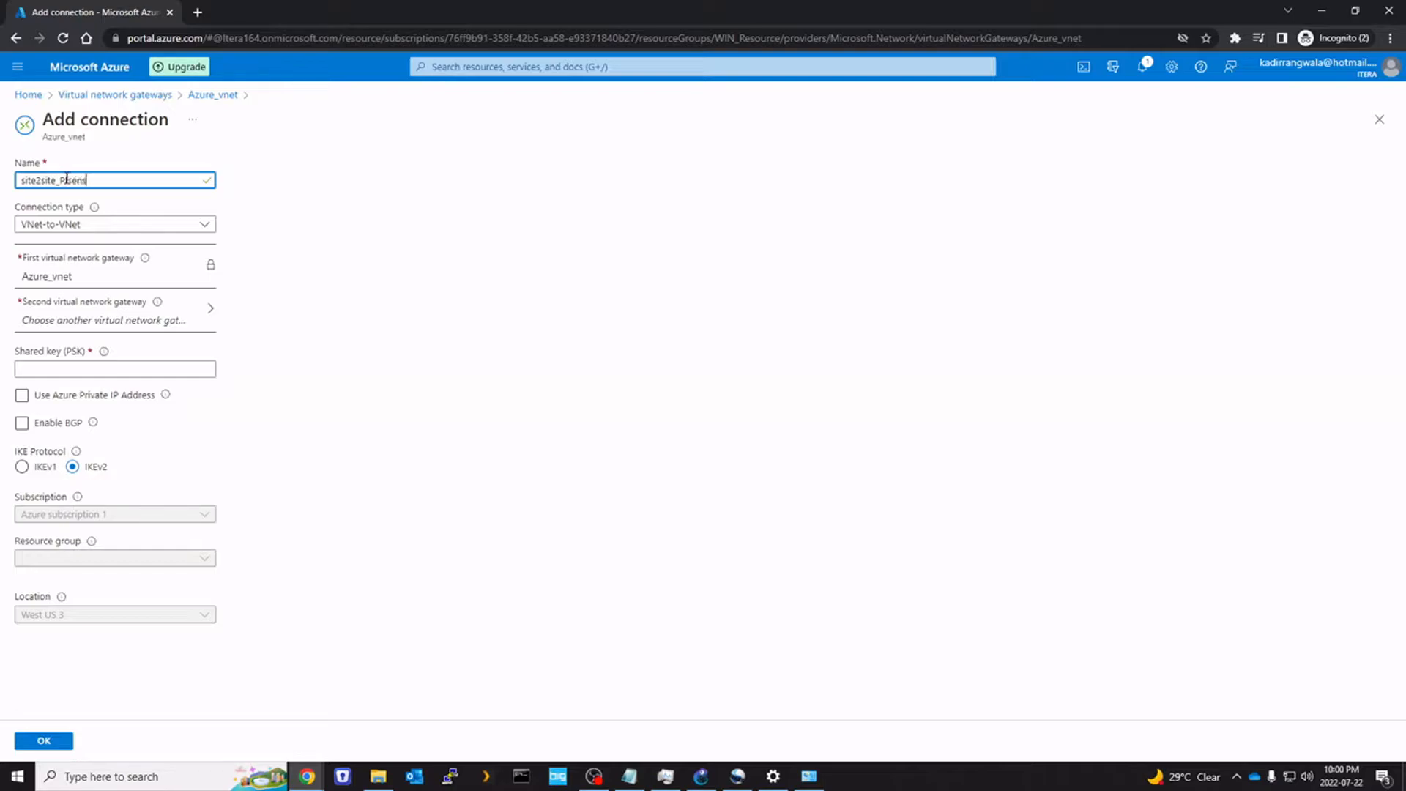
{"action": "left_click", "coordinate": [115, 226]}
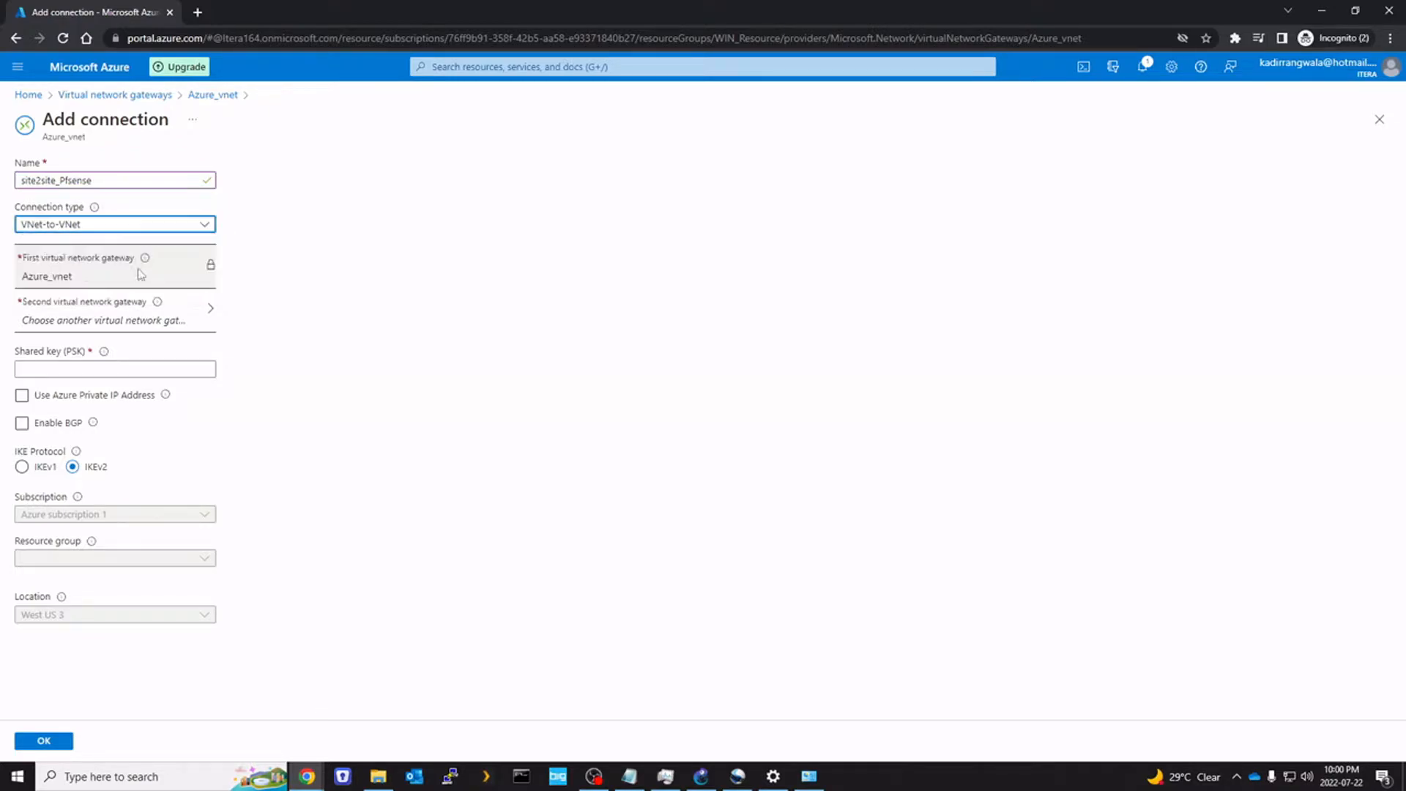
{"action": "left_click", "coordinate": [136, 269]}
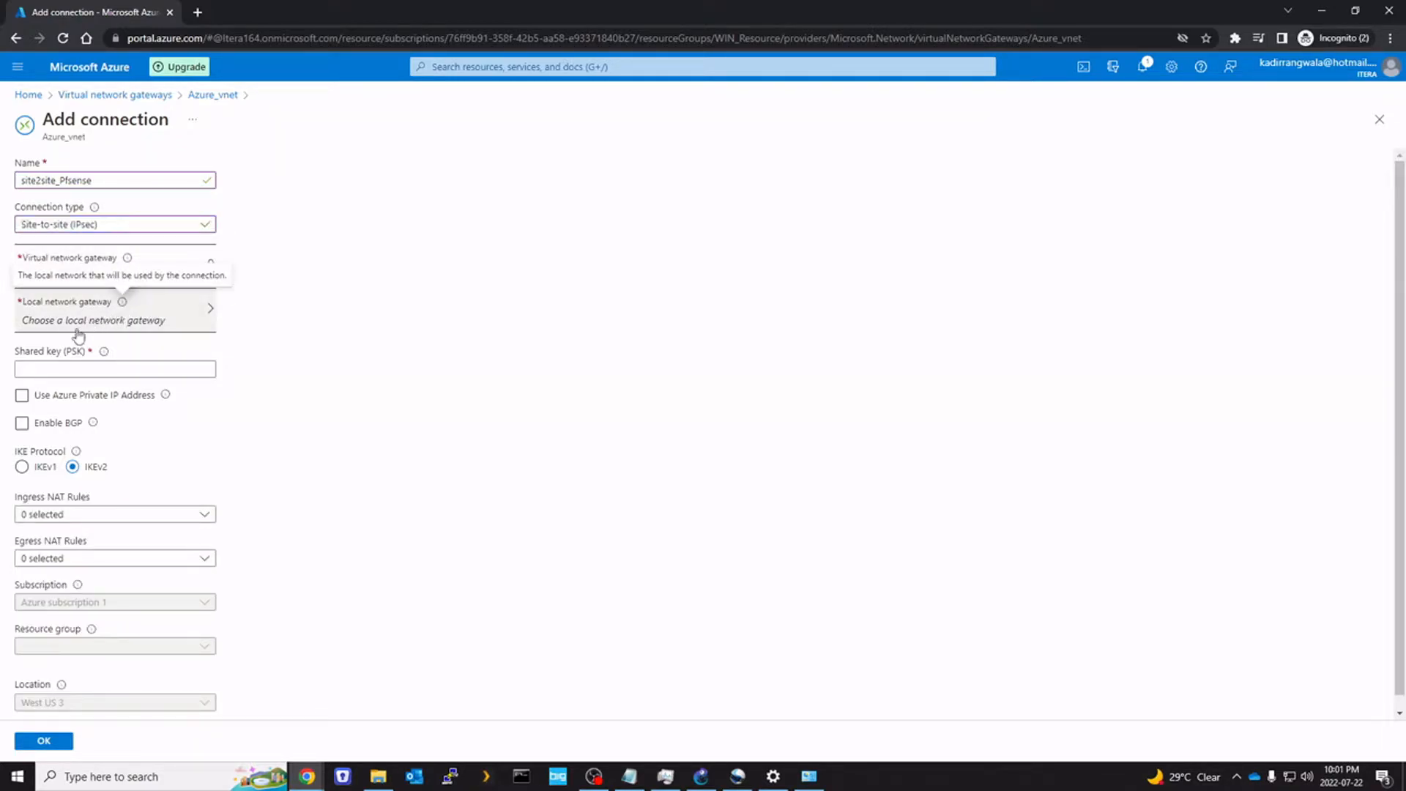
{"action": "left_click", "coordinate": [181, 330]}
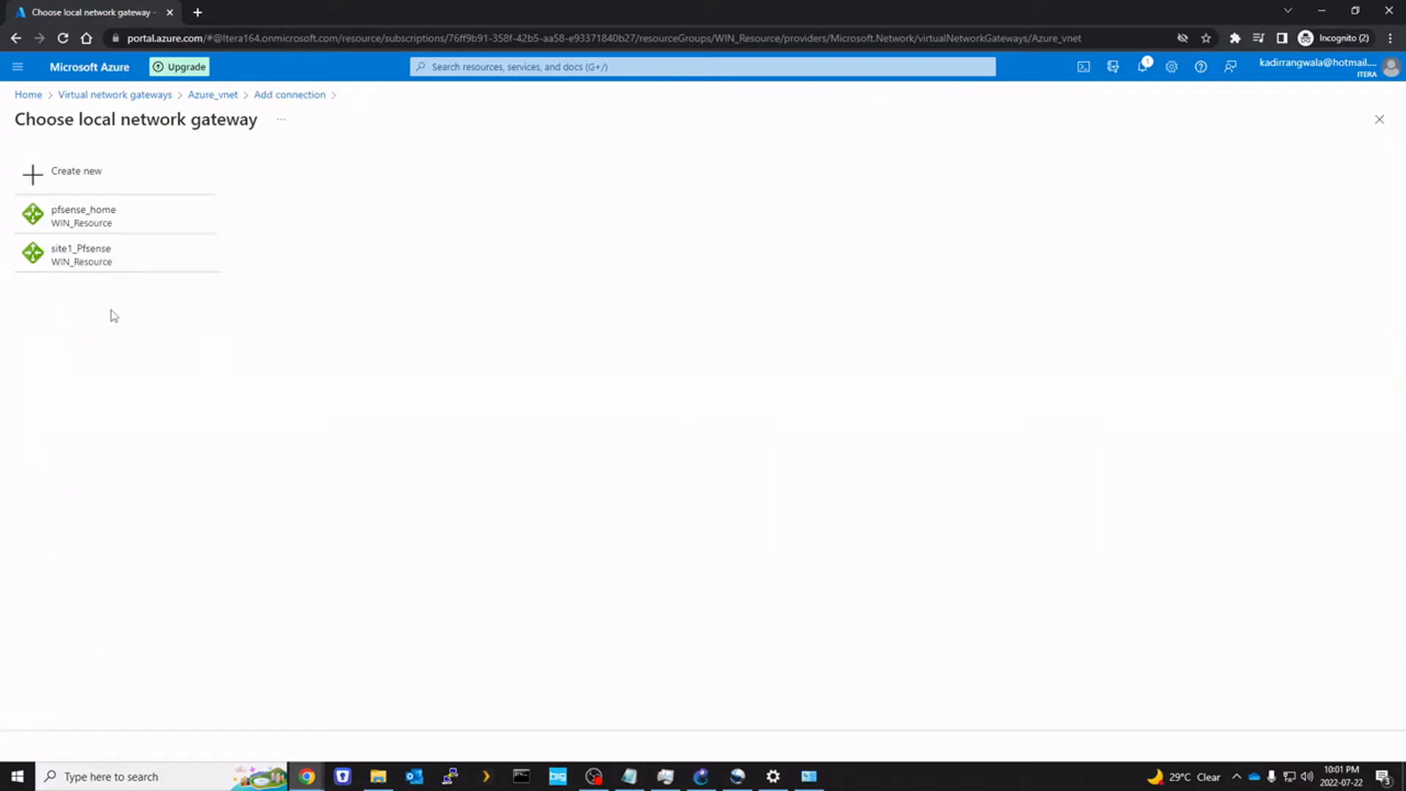
{"action": "left_click", "coordinate": [109, 220]}
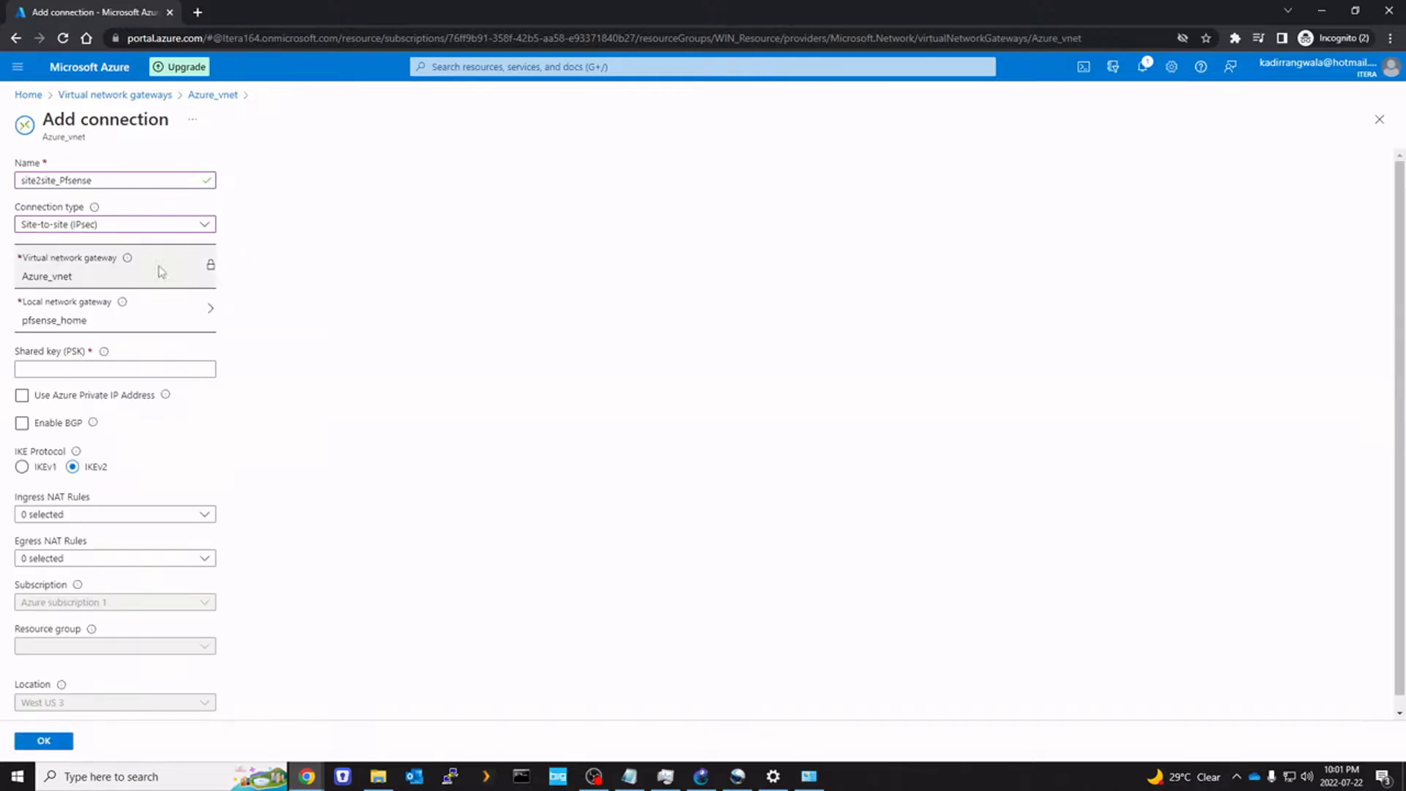
{"action": "left_click", "coordinate": [151, 366]}
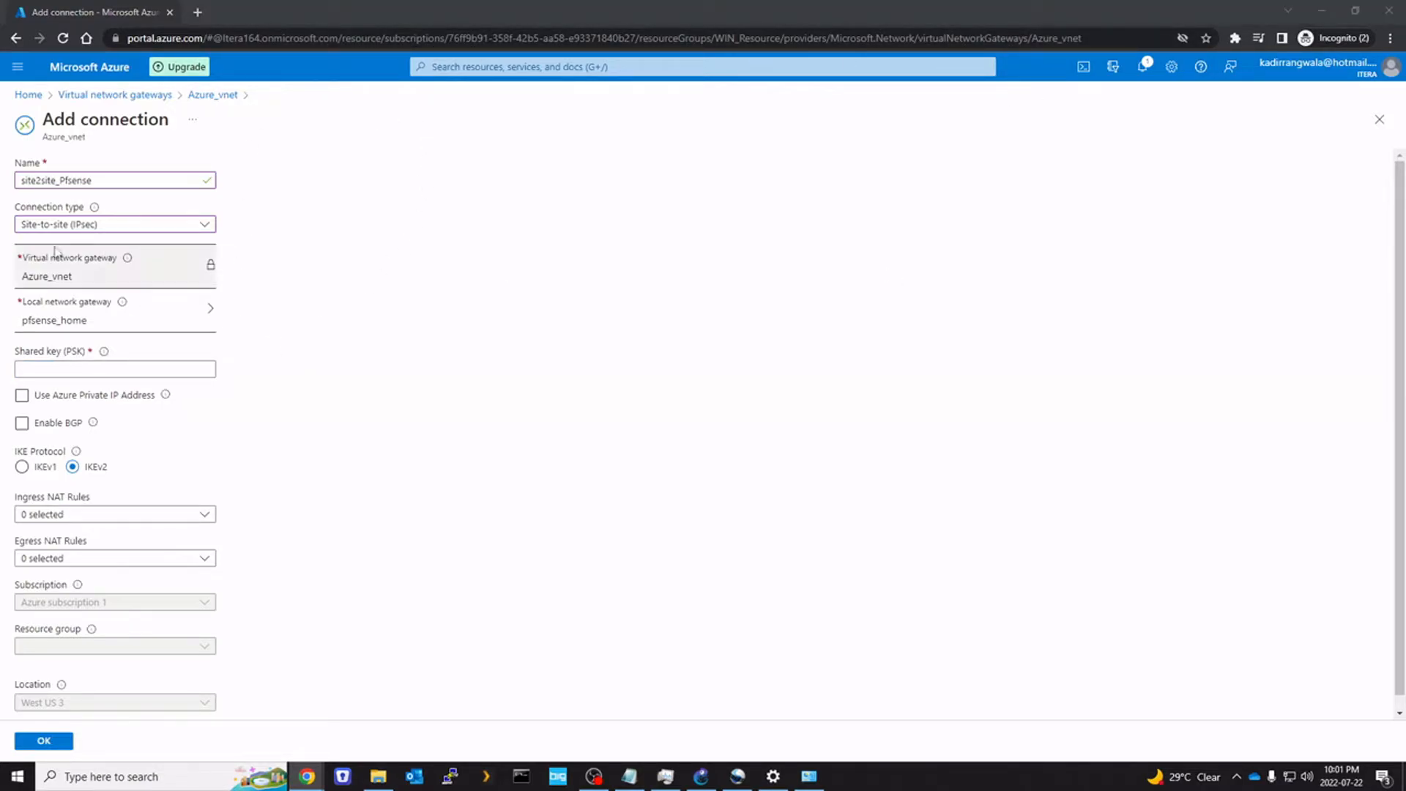
{"action": "left_click", "coordinate": [114, 370]}
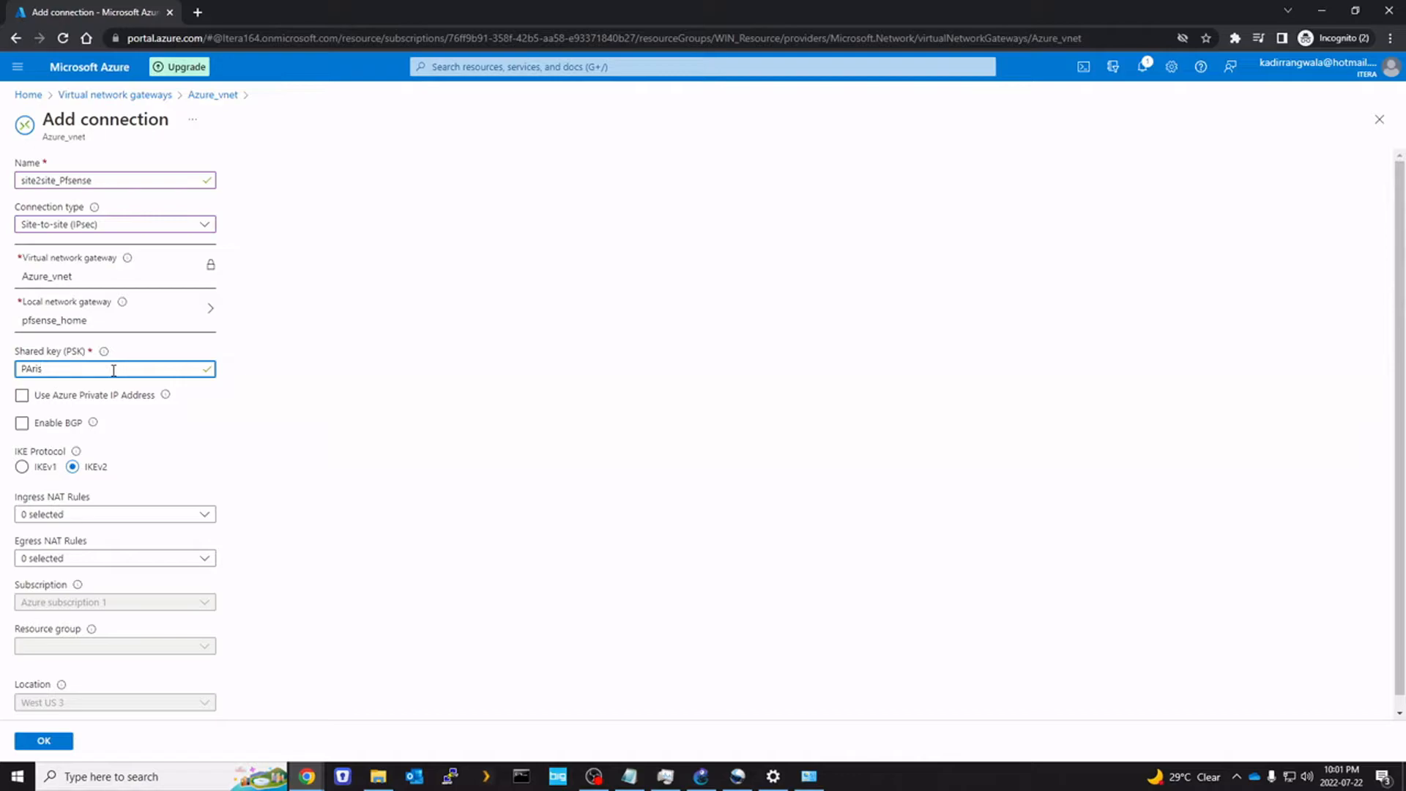
{"action": "left_click", "coordinate": [545, 426]}
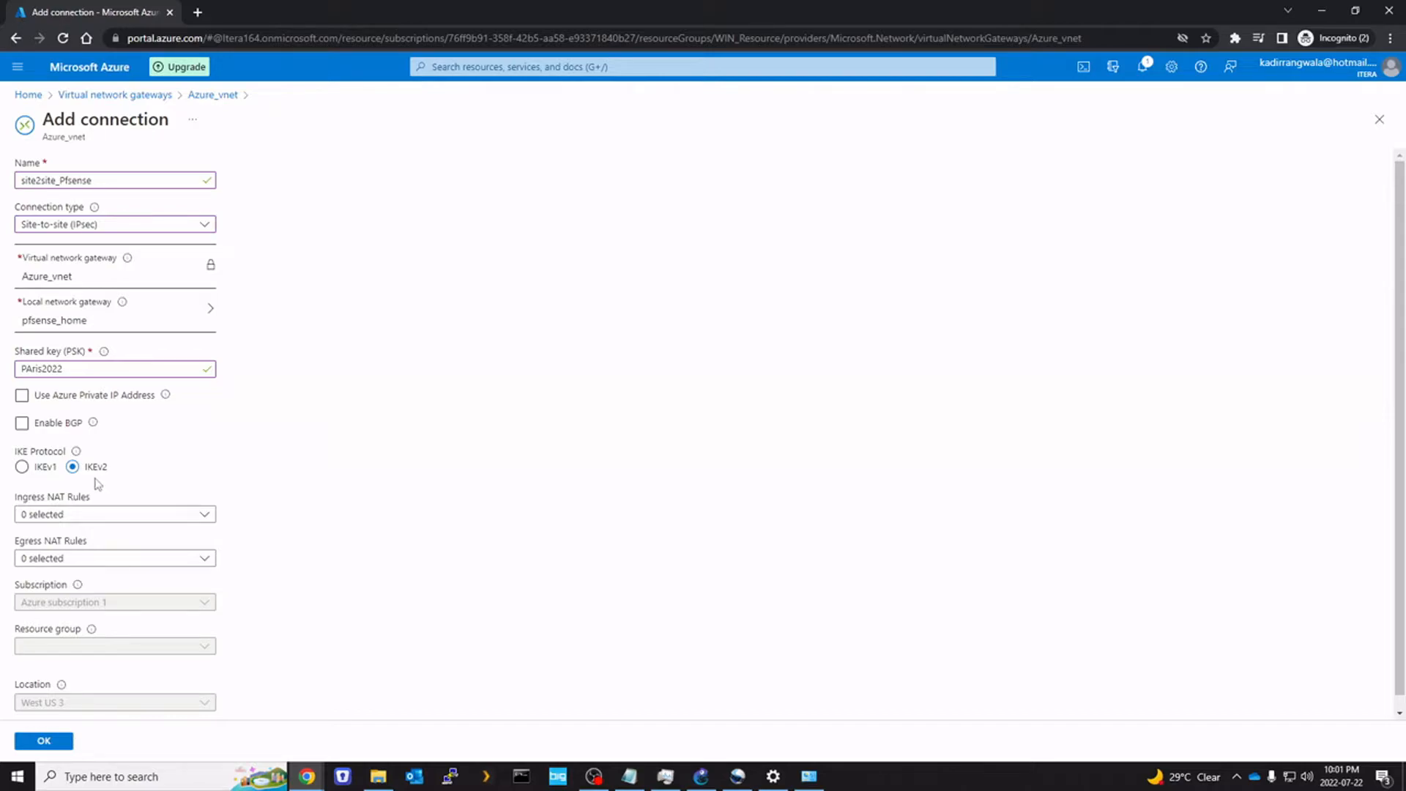
{"action": "left_click", "coordinate": [63, 741]}
Submit site2site_Pfsense, confirm success in notifications, and refresh the Connections list to show it
{"action": "left_click", "coordinate": [46, 740]}
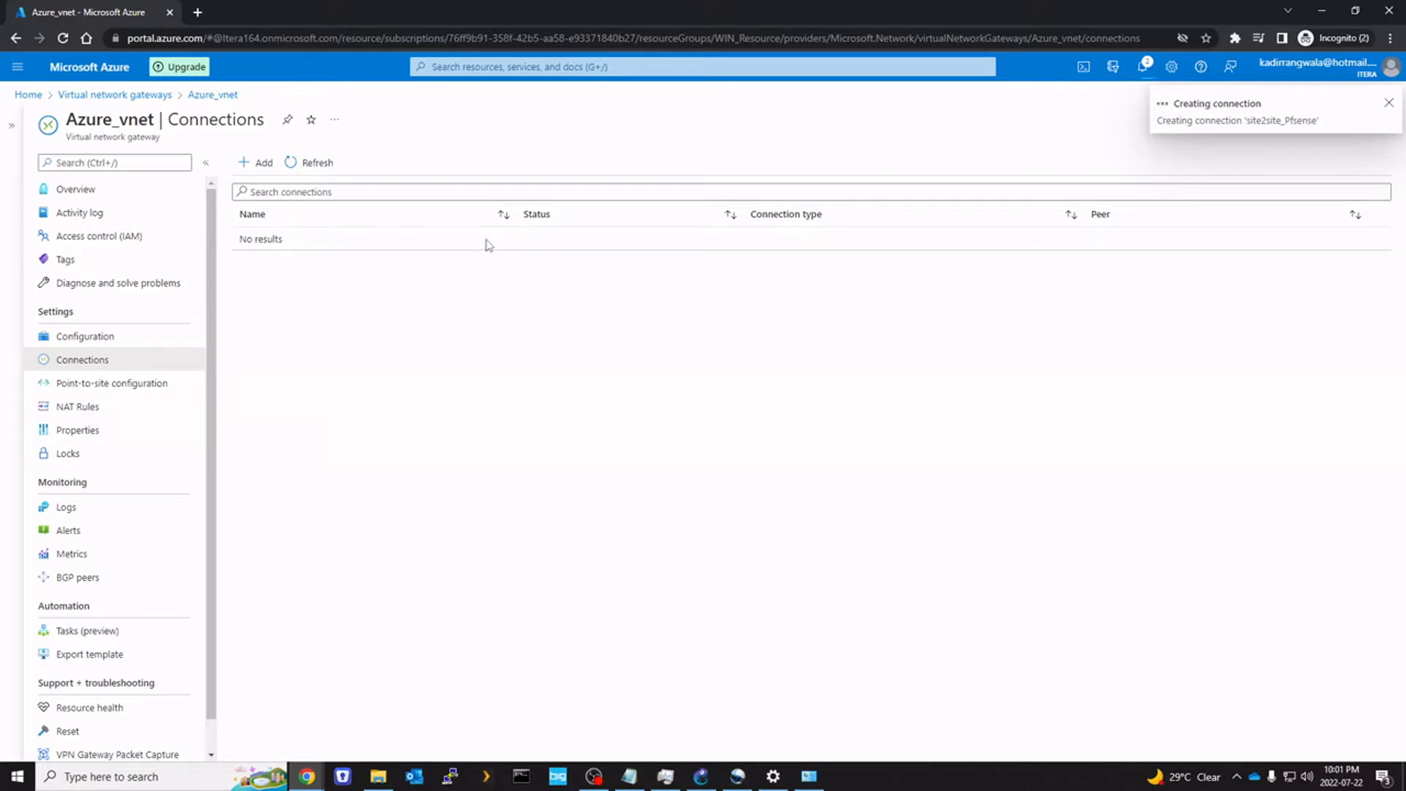
{"action": "left_click", "coordinate": [1142, 70]}
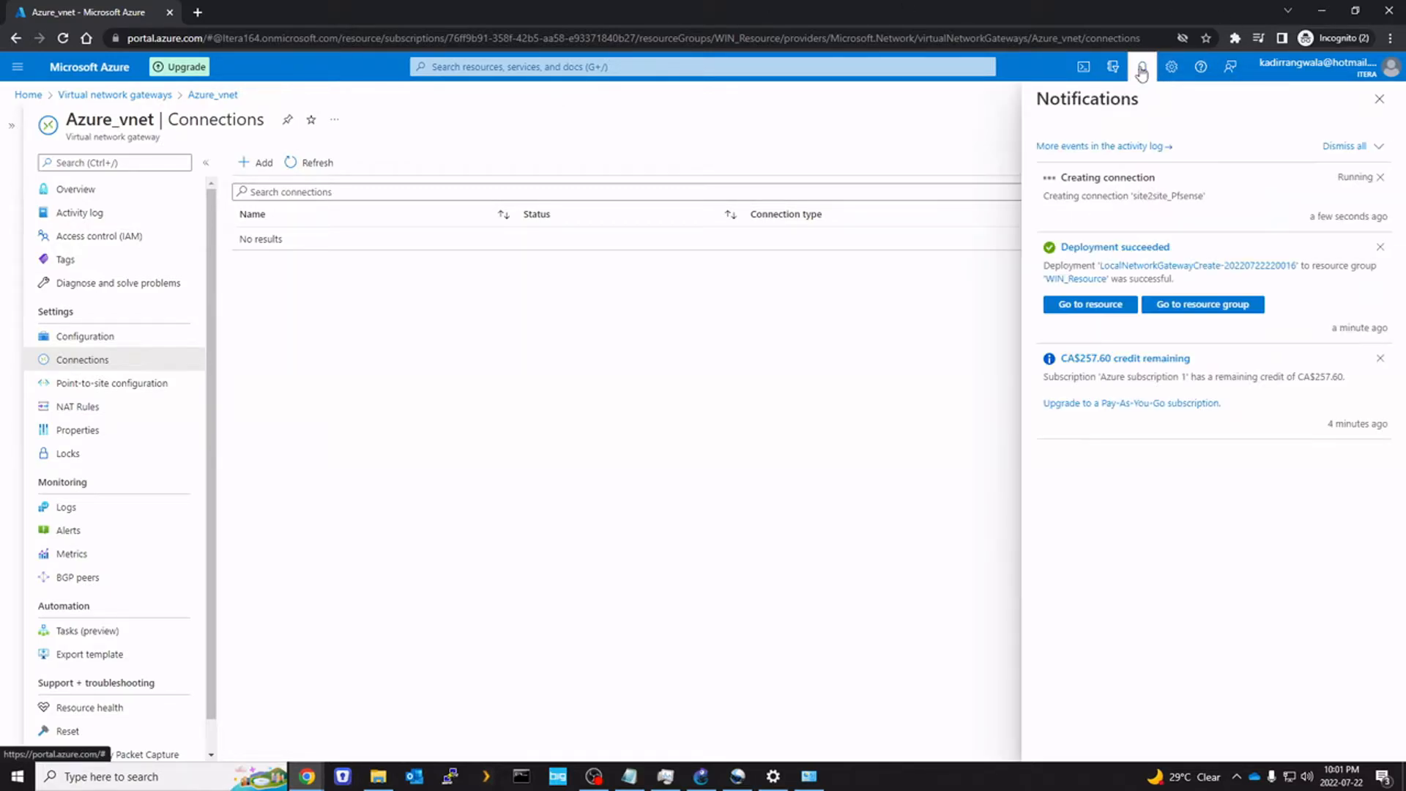
{"action": "left_click", "coordinate": [1142, 70]}
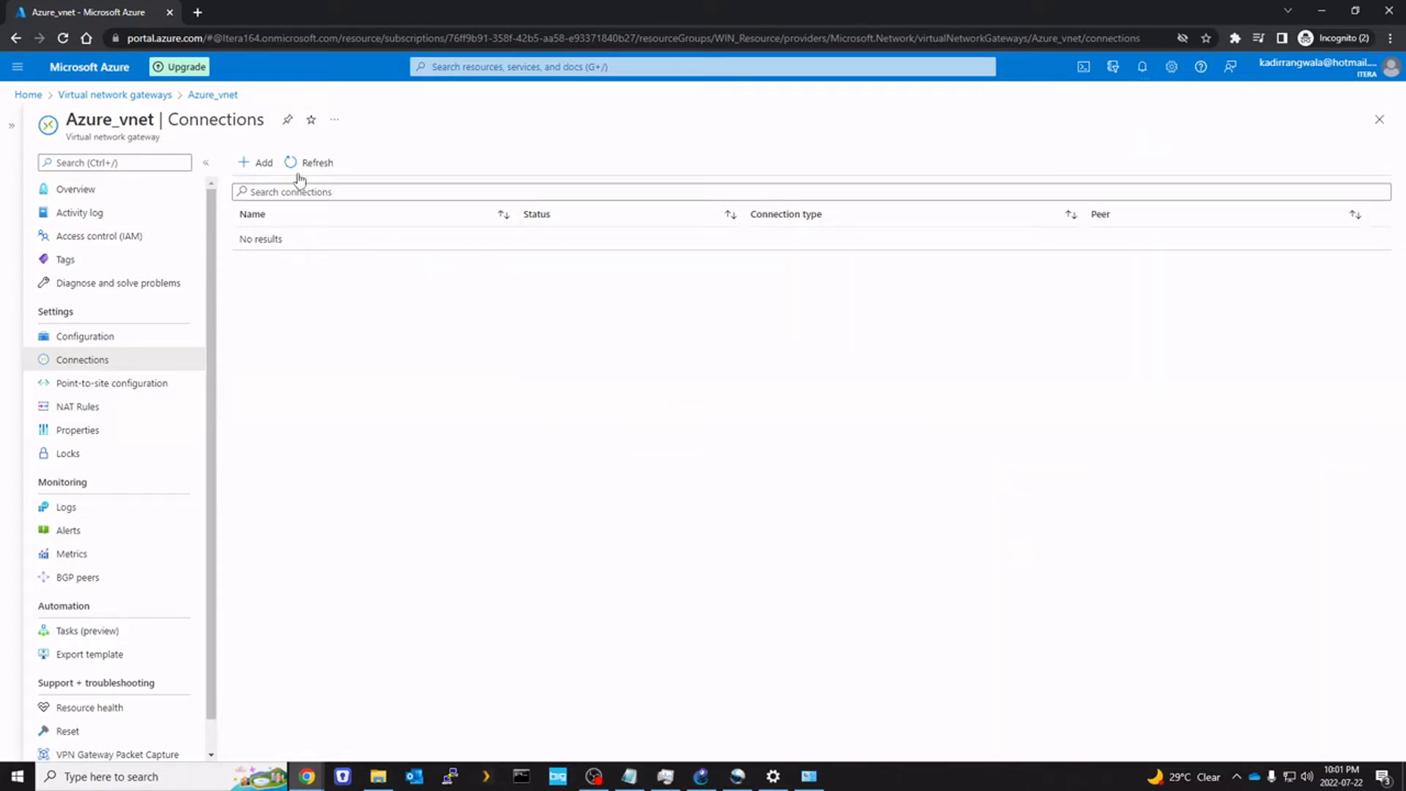
{"action": "left_click", "coordinate": [1147, 69]}
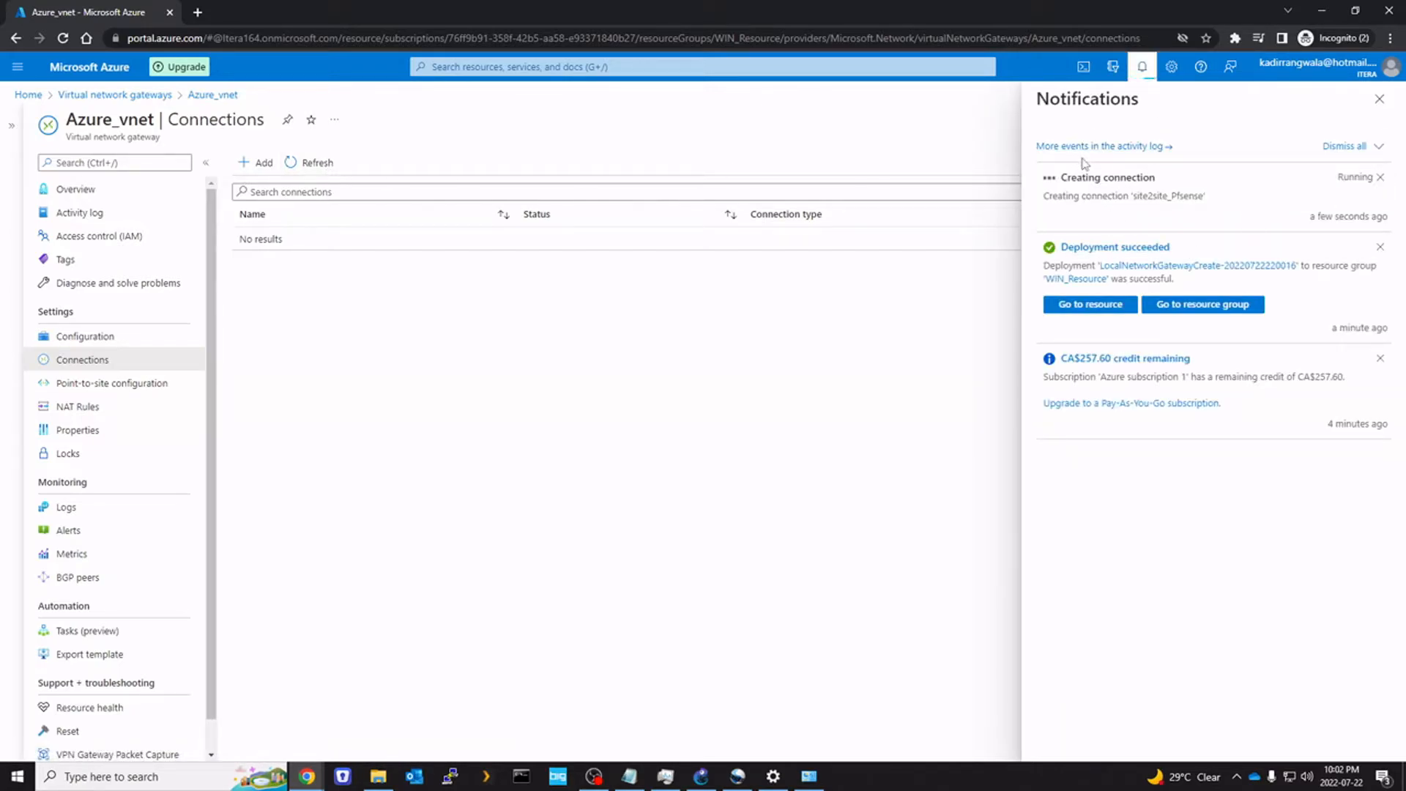
{"action": "left_click", "coordinate": [321, 162]}
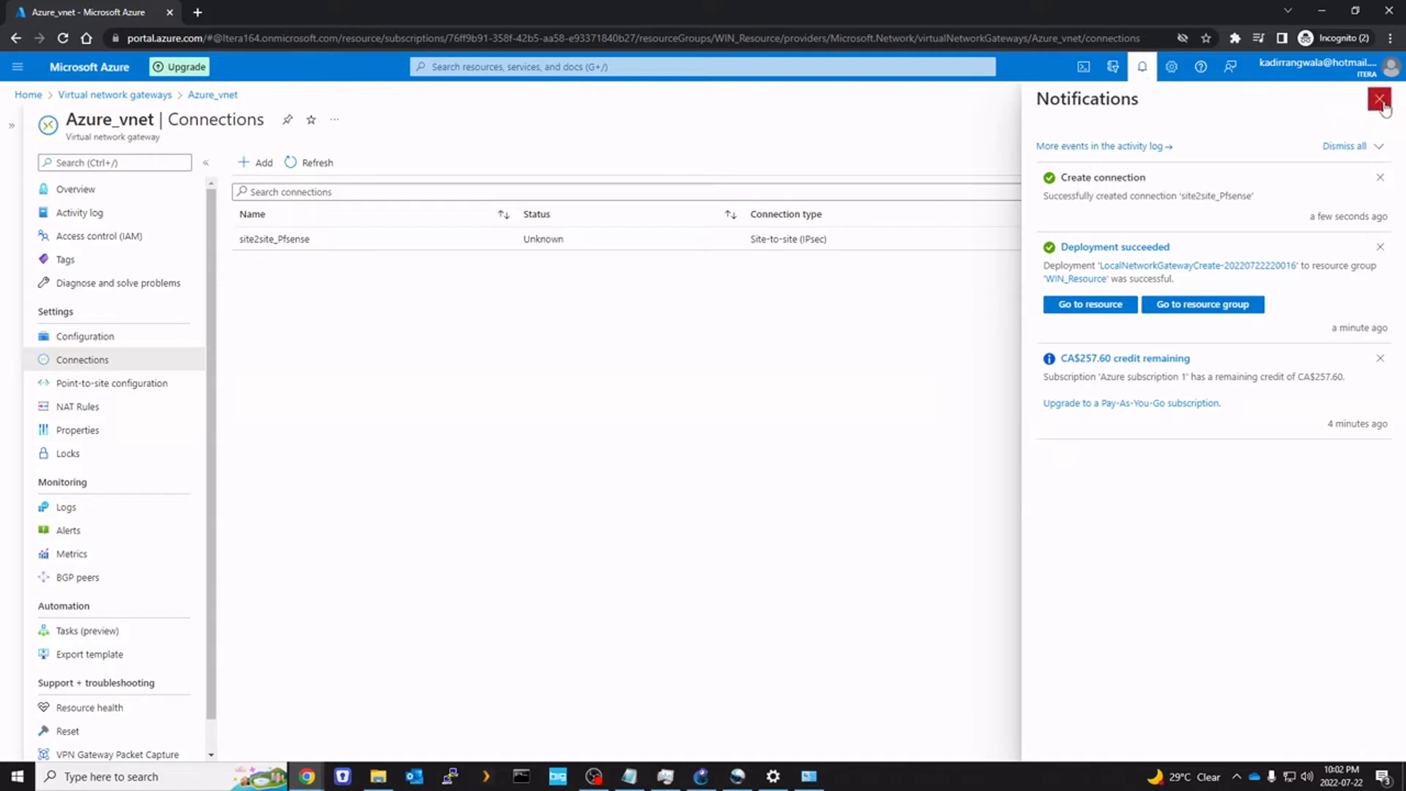
Open the pfSense dashboard at 10.37.0.1:65000 in a new browser tab
{"action": "left_click", "coordinate": [197, 13]}
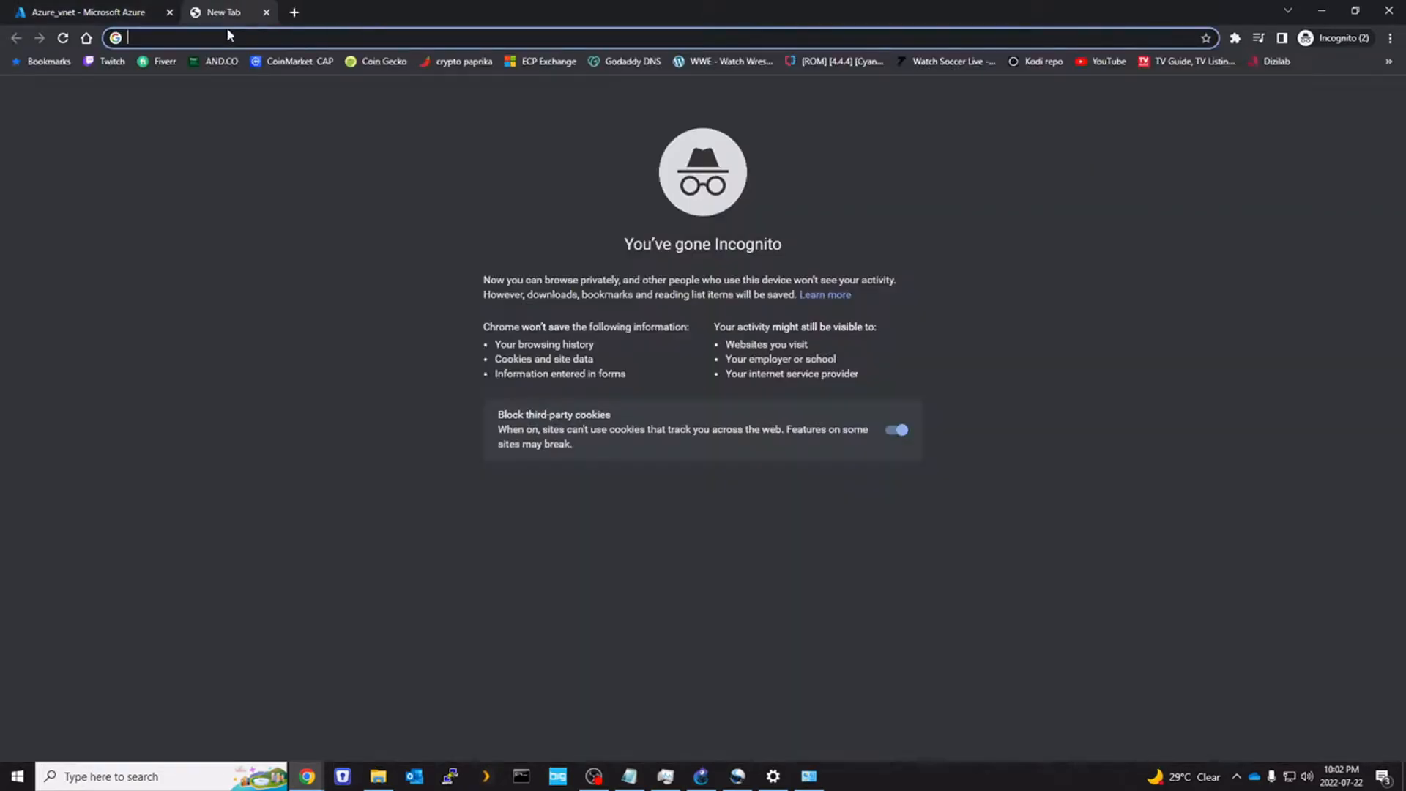
{"action": "type", "text": "10.37"}
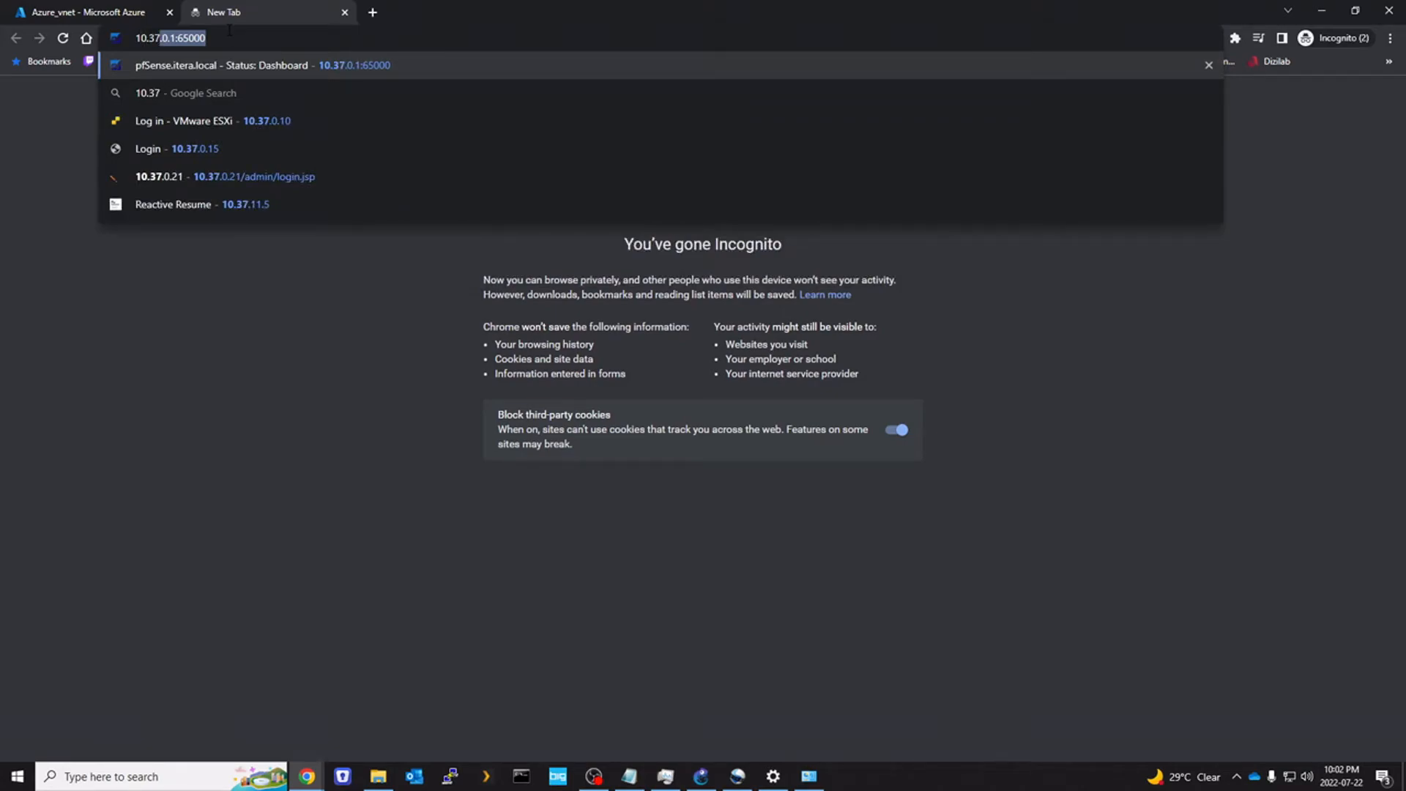
{"action": "key", "text": "Return"}
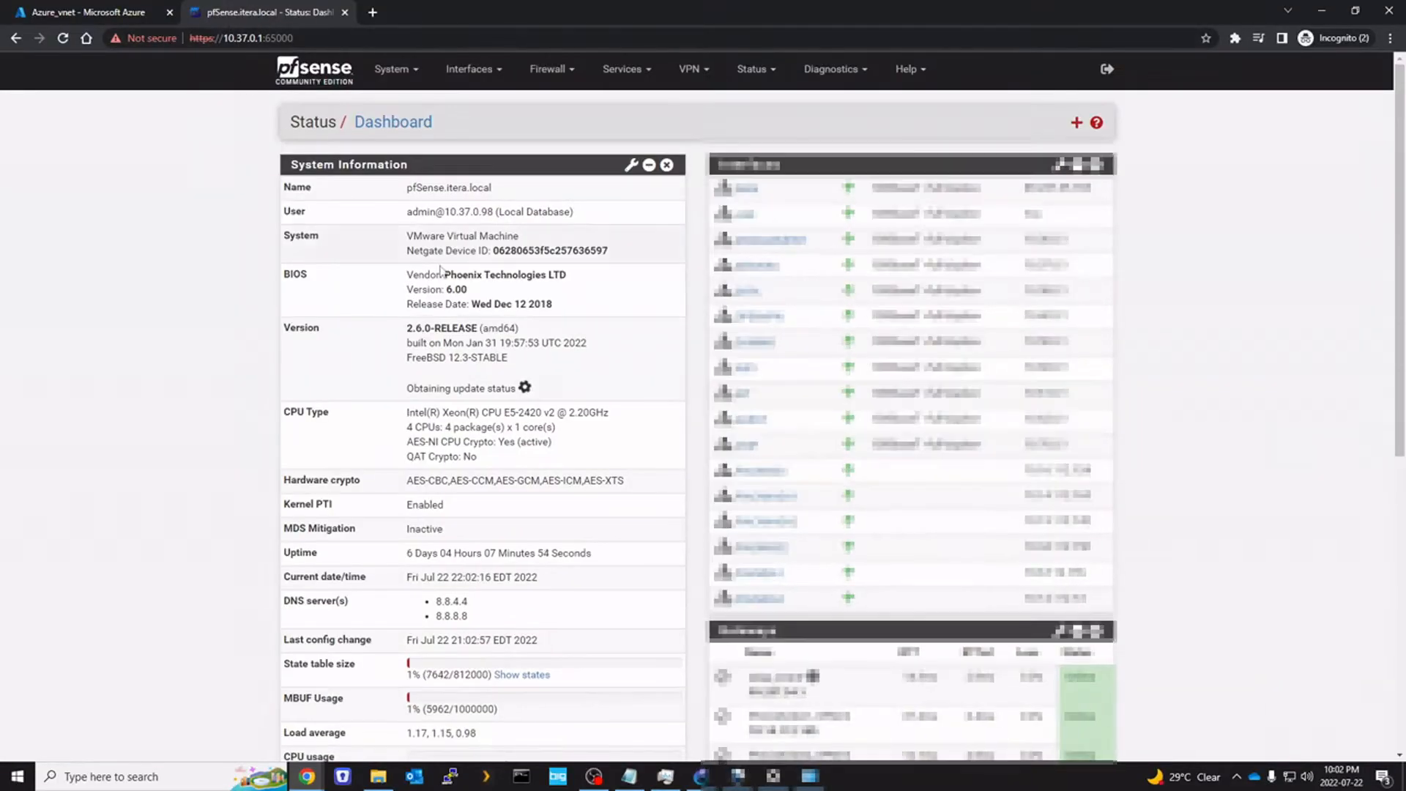
Under VPN > IPsec, add a new phase 1 tunnel with description Azure
{"action": "left_click", "coordinate": [745, 77]}
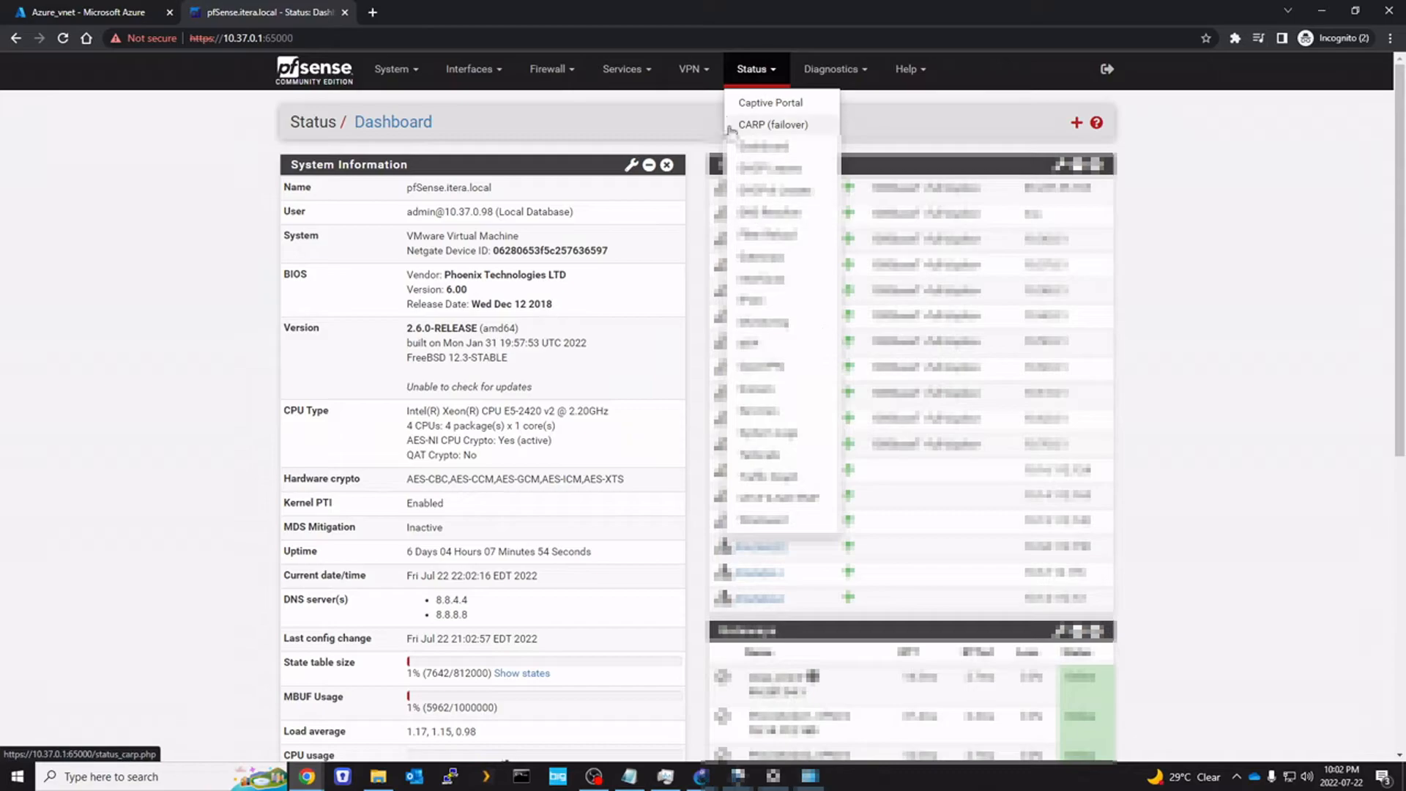
{"action": "left_click", "coordinate": [689, 69]}
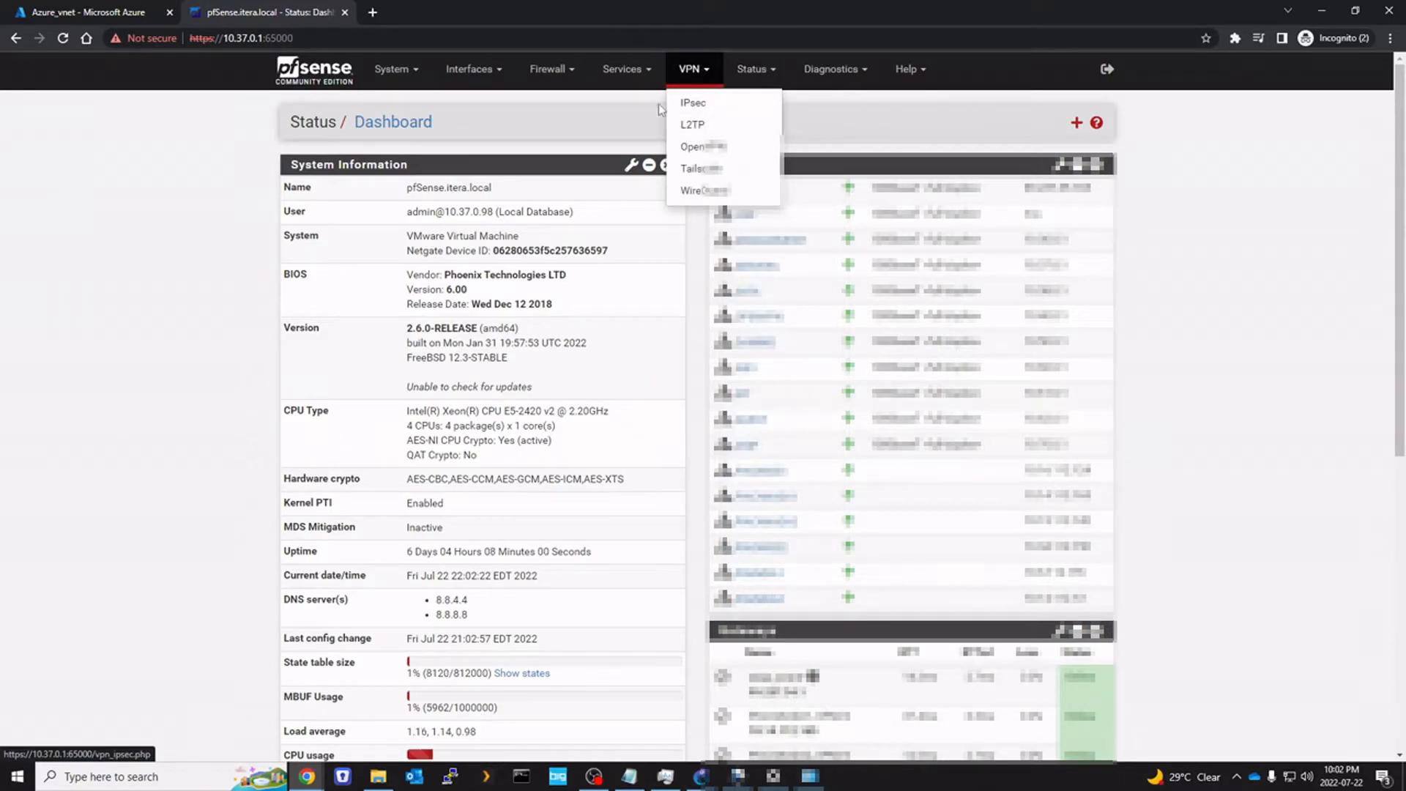
{"action": "left_click", "coordinate": [694, 104]}
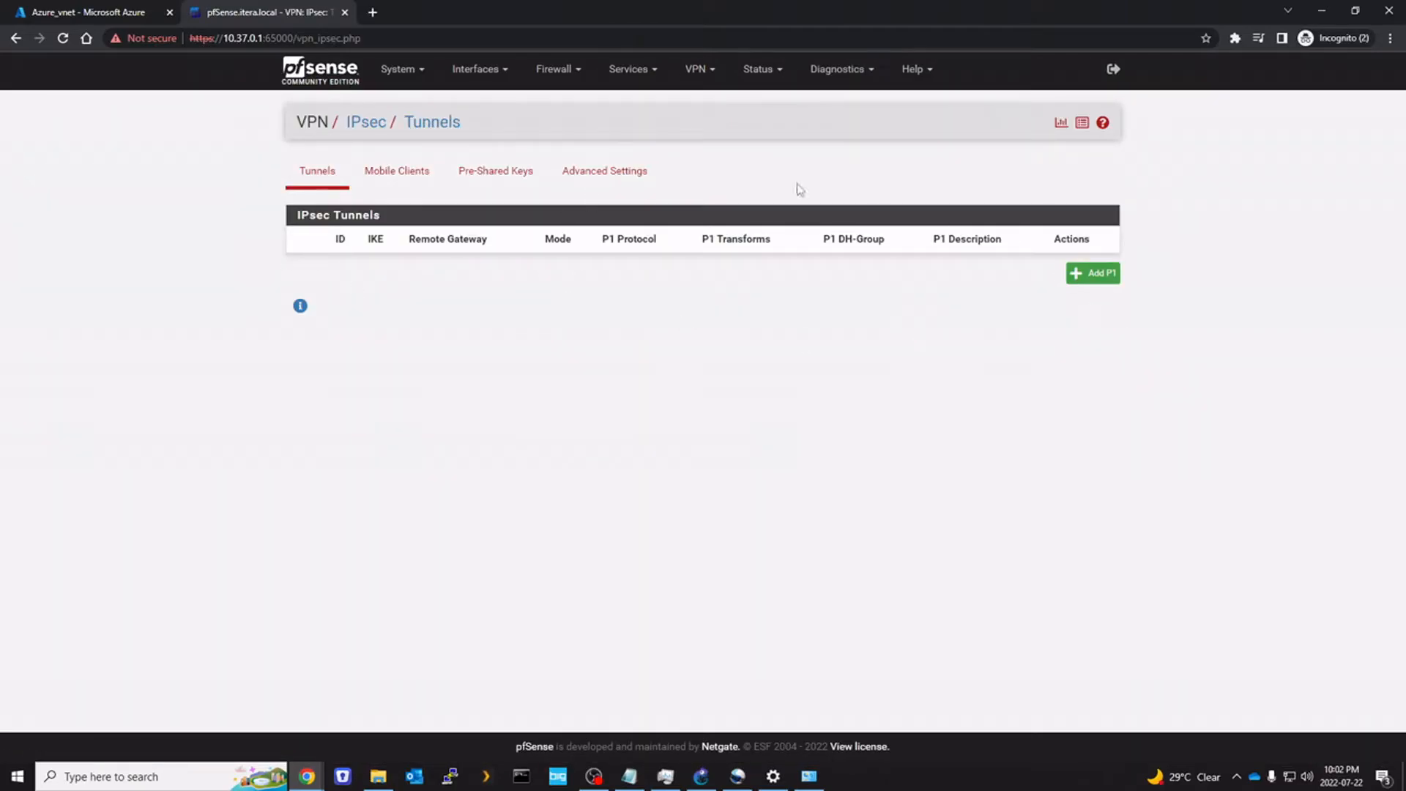
{"action": "left_click", "coordinate": [1100, 274]}
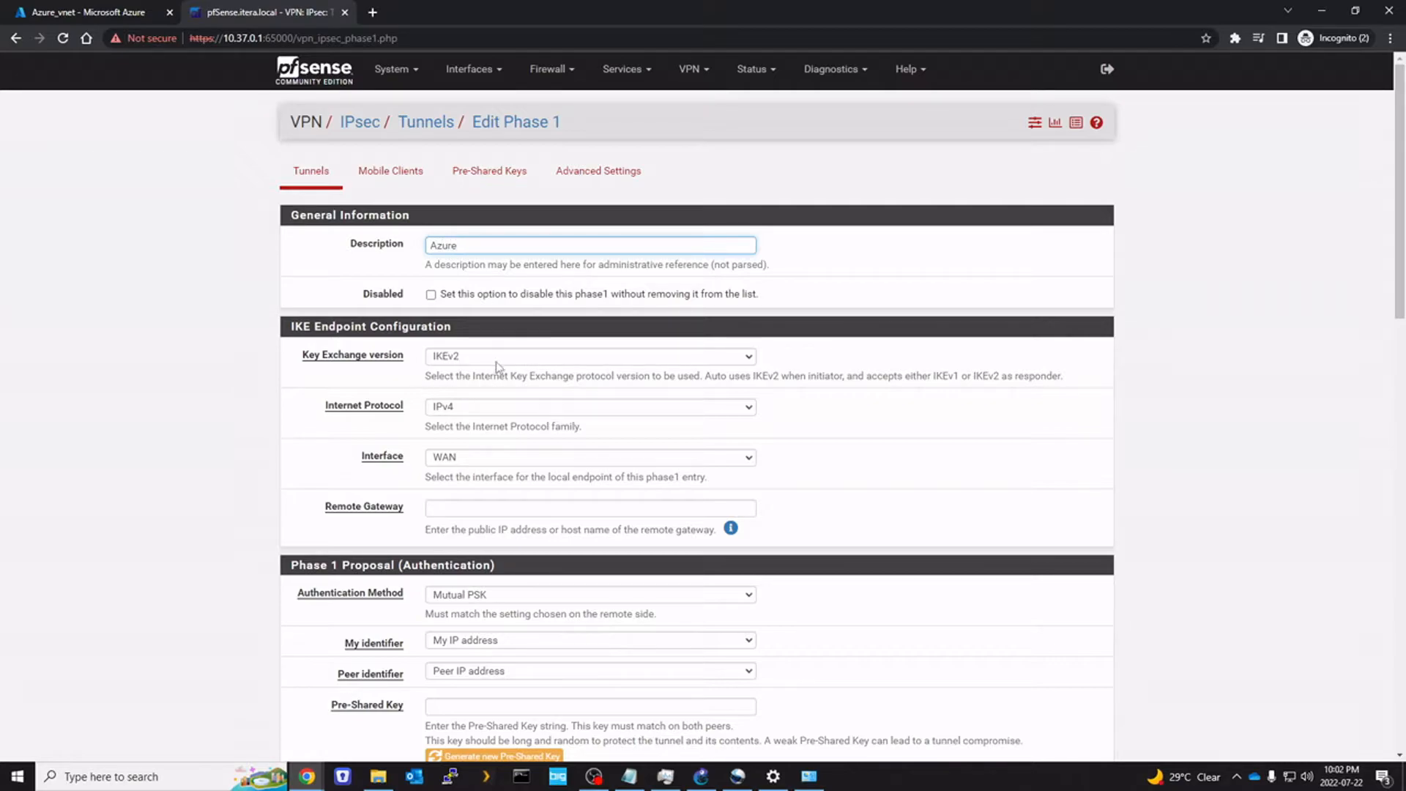
{"action": "left_click", "coordinate": [448, 507]}
{"action": "left_click", "coordinate": [125, 11]}
{"action": "left_click", "coordinate": [202, 9]}
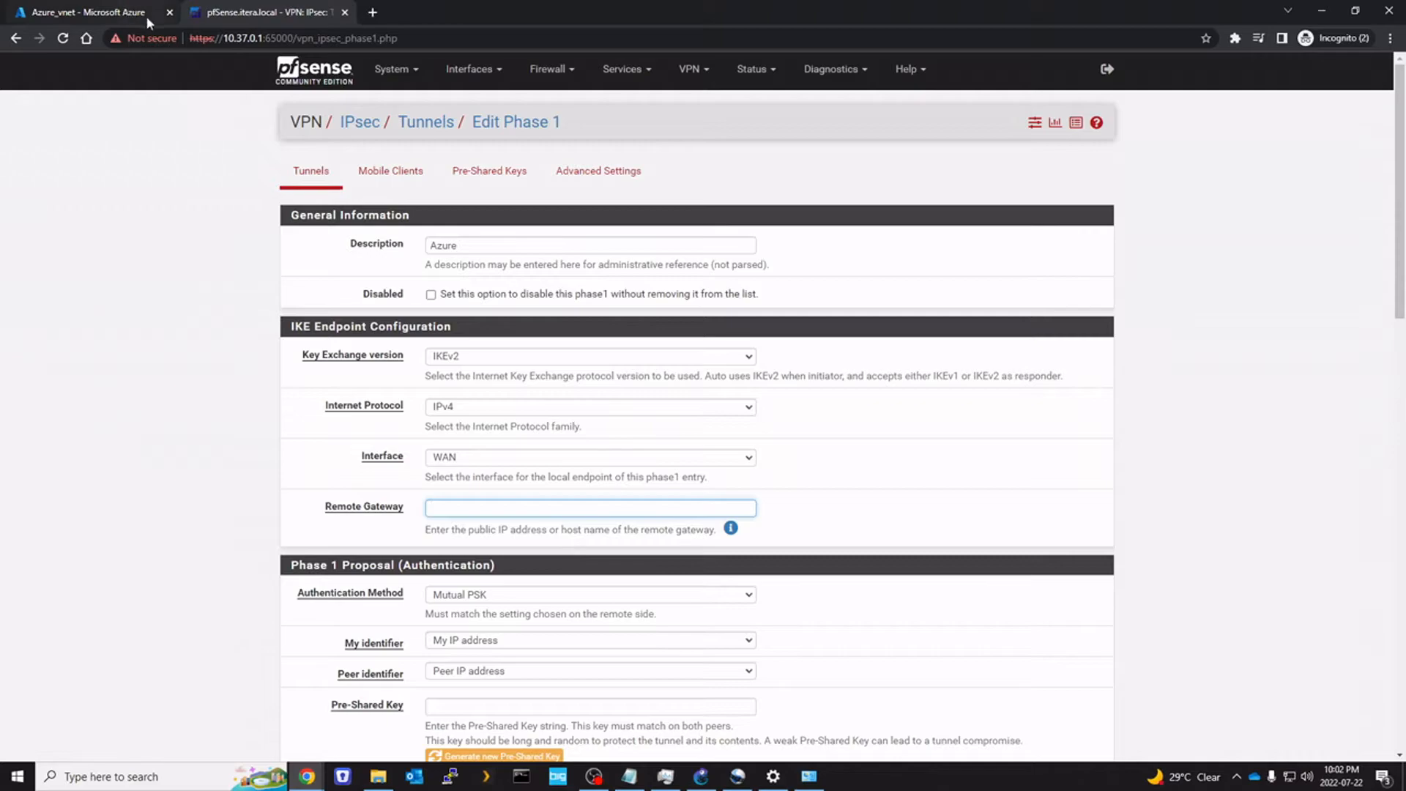
Copy the Azure_vnet gateway's public IP 20.14.75.171 from its Overview page in the Azure portal
{"action": "left_click", "coordinate": [88, 12]}
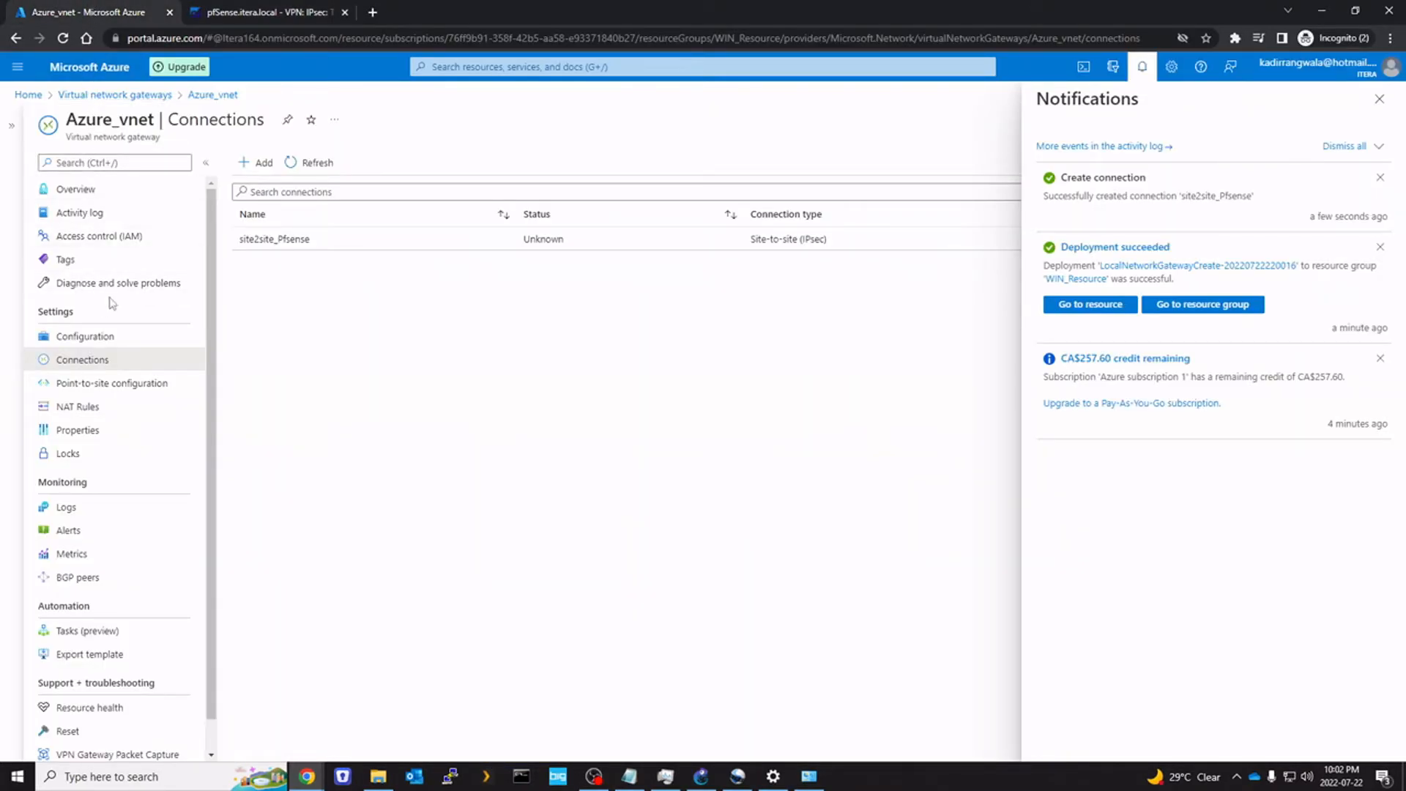
{"action": "left_click", "coordinate": [89, 190]}
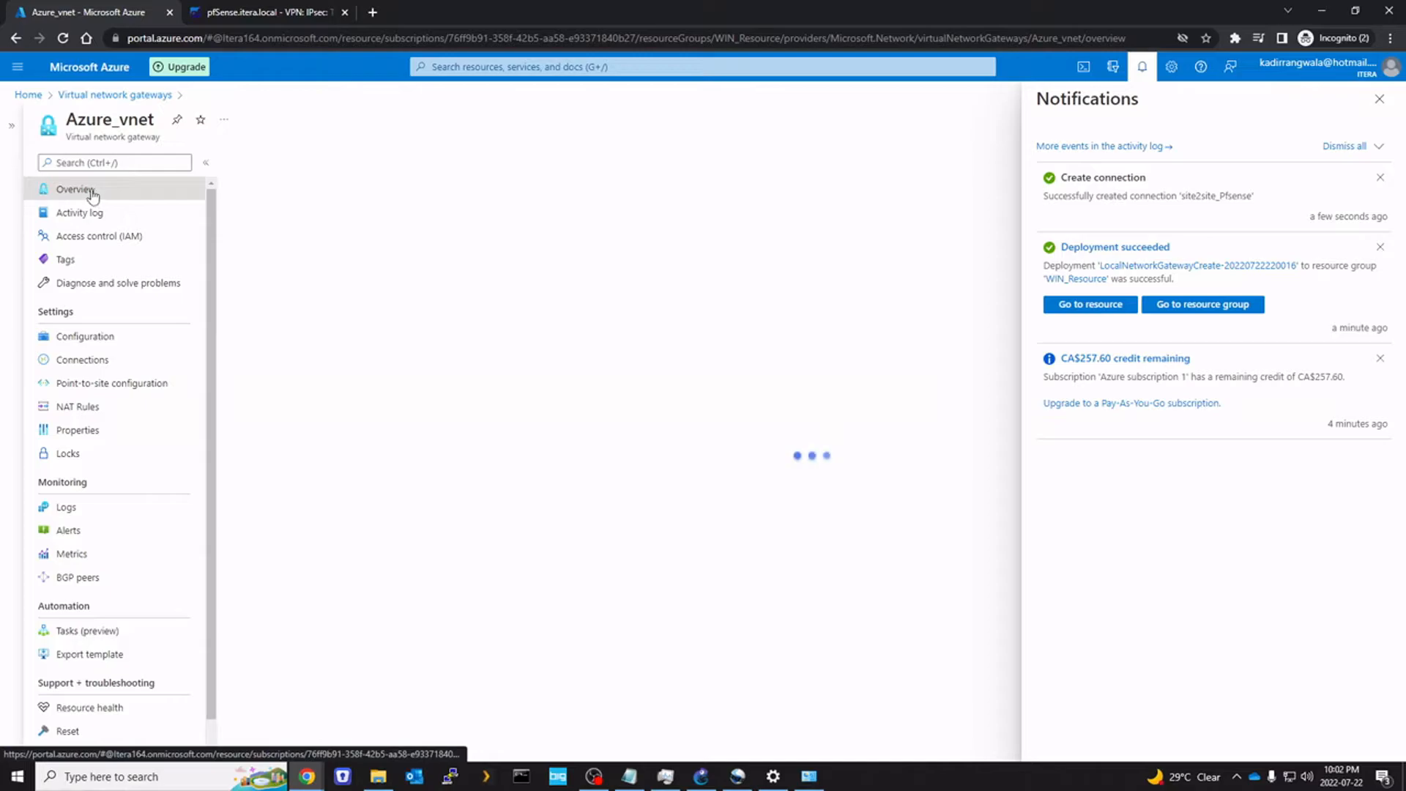
{"action": "left_click", "coordinate": [1380, 99]}
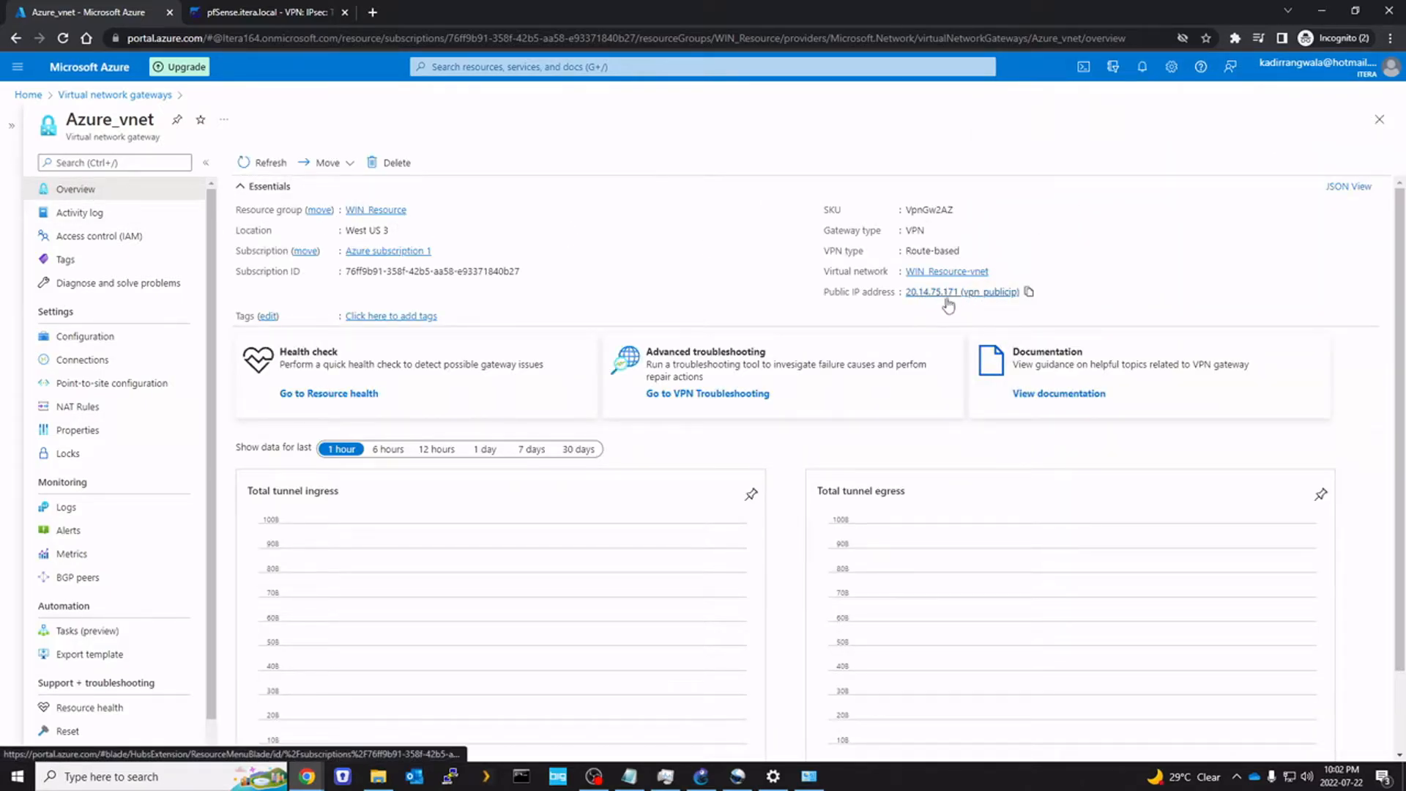
{"action": "left_click", "coordinate": [1030, 293]}
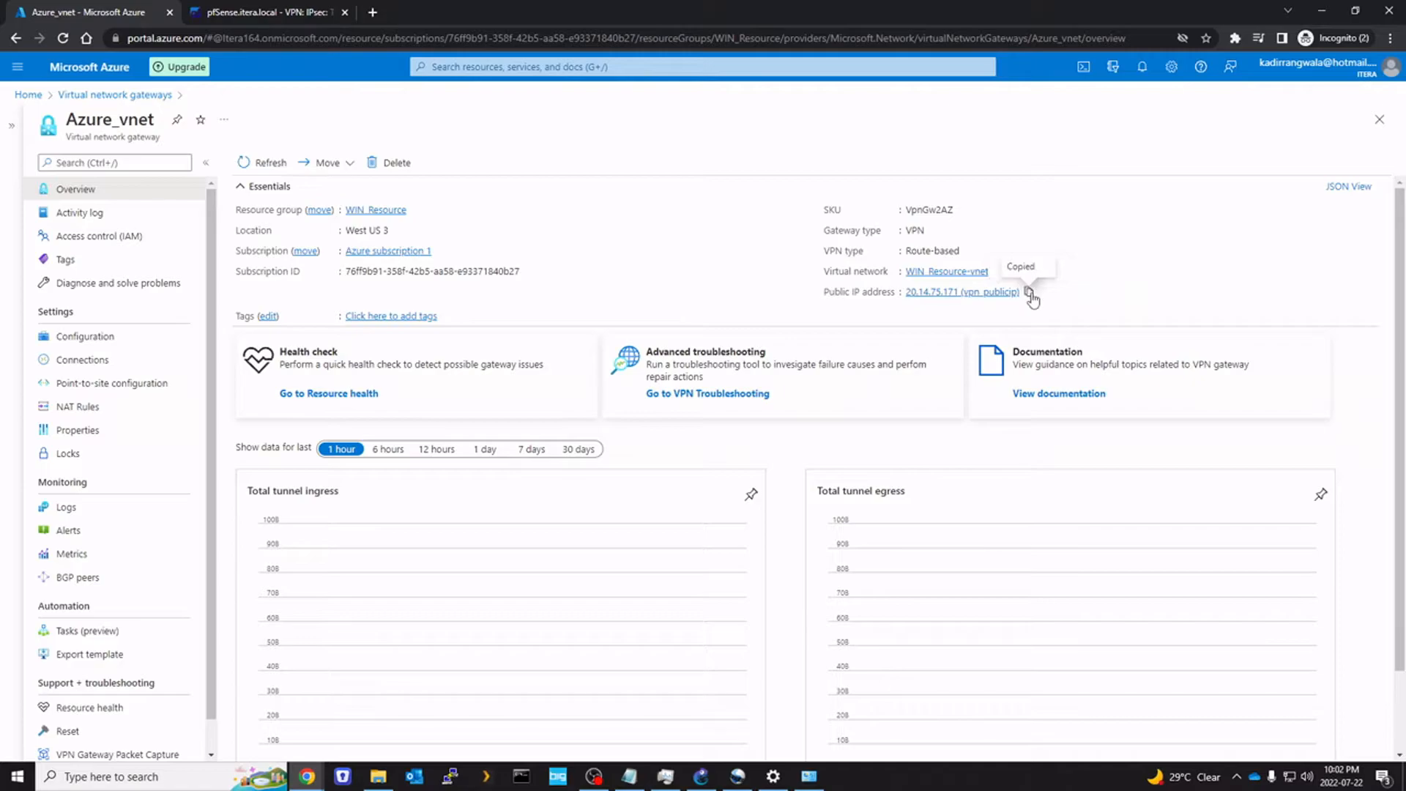
{"action": "left_click", "coordinate": [272, 16]}
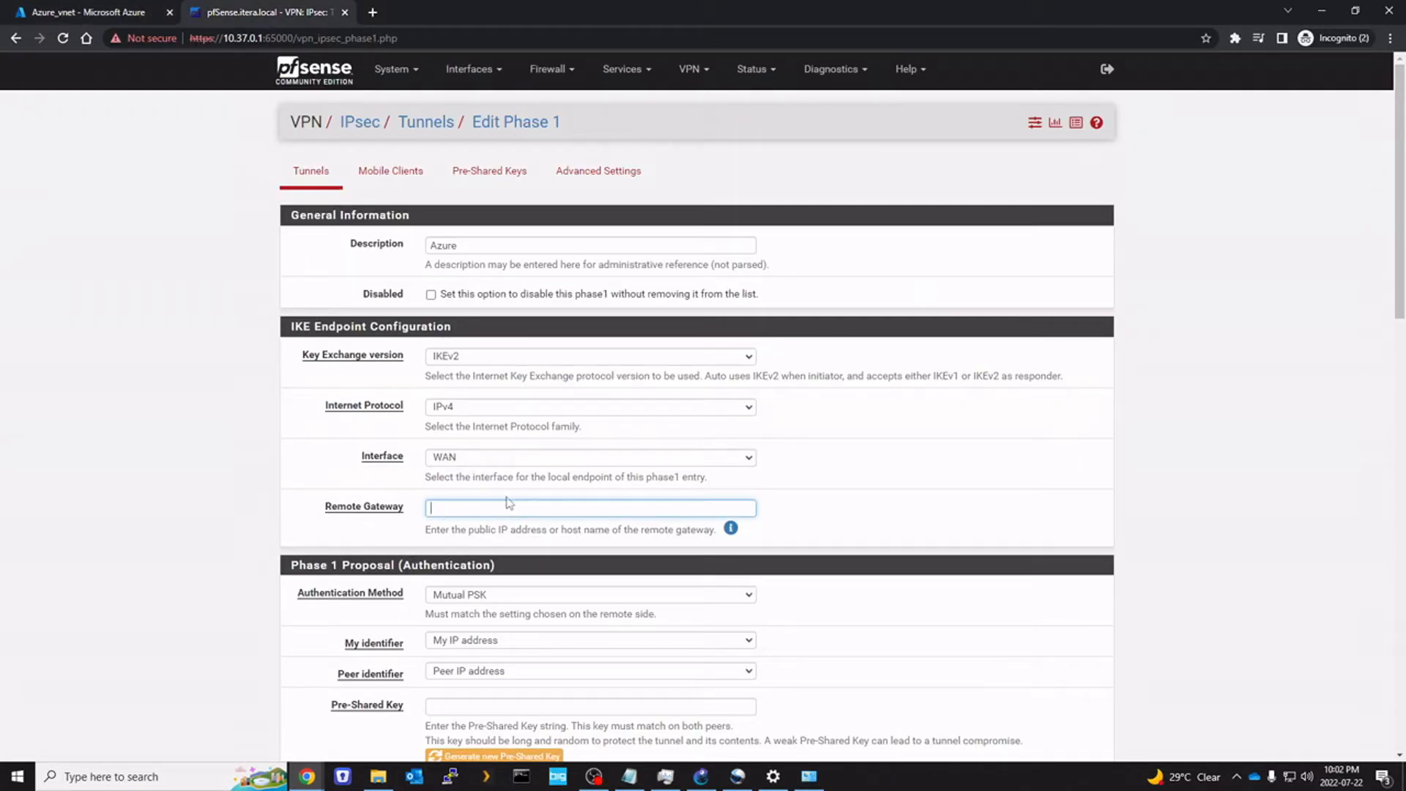
Set the Phase 1 Remote Gateway to 20.14.75.171 and enter the pre-shared key
{"action": "key", "text": "ctrl+v"}
{"action": "key", "text": "BackSpace"}
{"action": "key", "text": "BackSpace"}
{"action": "key", "text": "BackSpace"}
{"action": "key", "text": "BackSpace"}
{"action": "key", "text": "BackSpace"}
{"action": "key", "text": "BackSpace"}
{"action": "key", "text": "BackSpace"}
{"action": "key", "text": "BackSpace"}
{"action": "key", "text": "BackSpace"}
{"action": "key", "text": "BackSpace"}
{"action": "key", "text": "BackSpace"}
{"action": "key", "text": "BackSpace"}
{"action": "key", "text": "BackSpace"}
{"action": "key", "text": "BackSpace"}
{"action": "left_click_drag", "start_coordinate": [349, 555], "coordinate": [346, 510]}
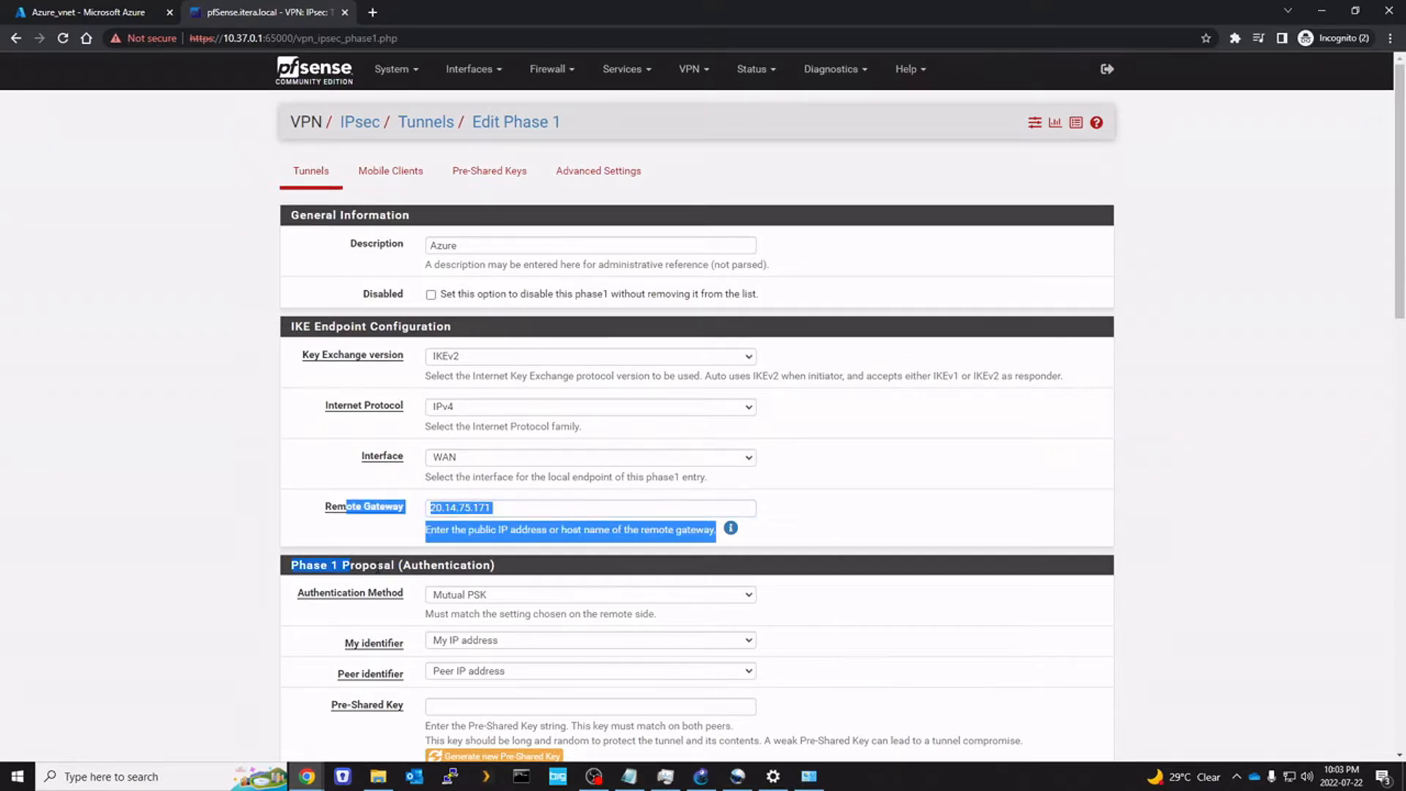
{"action": "scroll", "coordinate": [362, 558], "scroll_direction": "down", "scroll_amount": 2}
{"action": "left_click", "coordinate": [370, 562]}
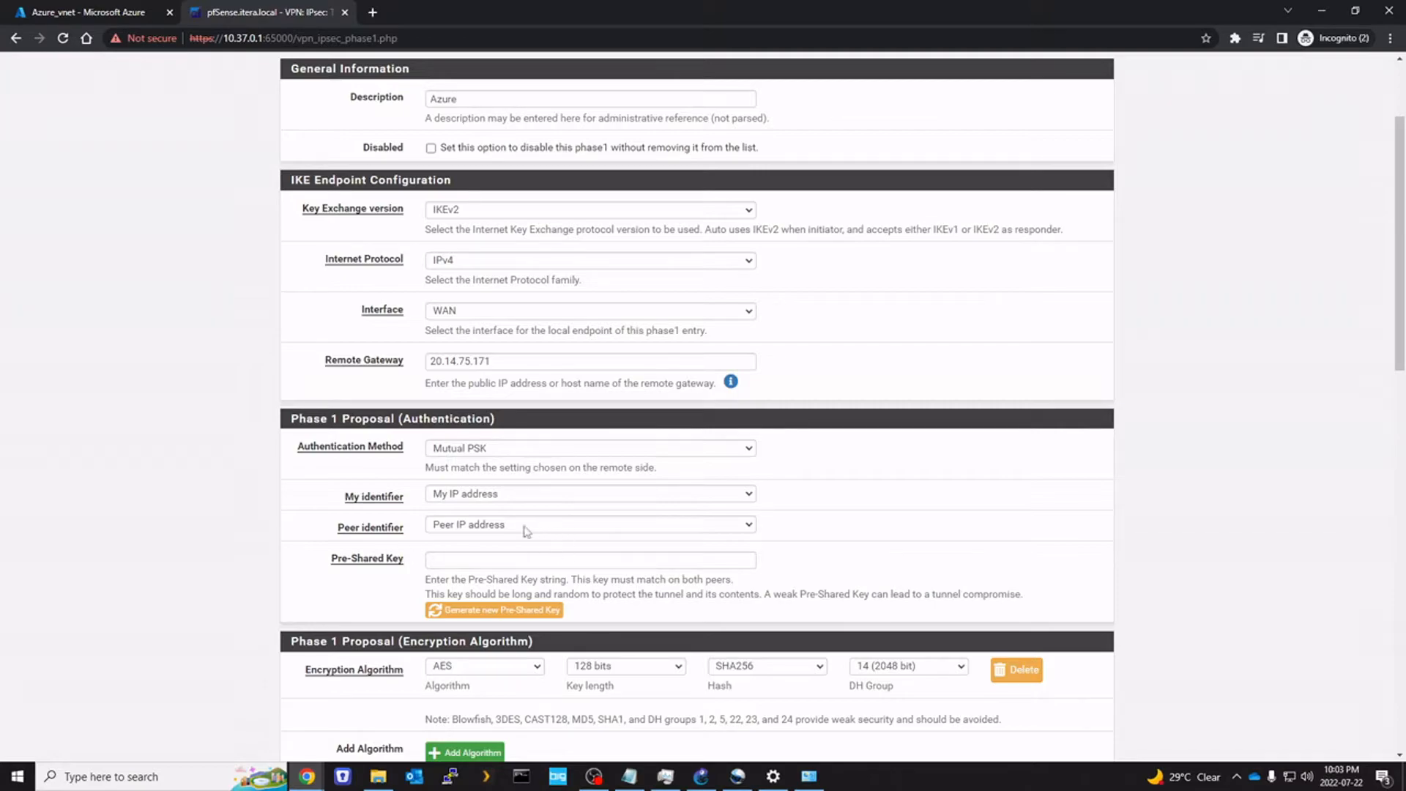
{"action": "left_click", "coordinate": [502, 562]}
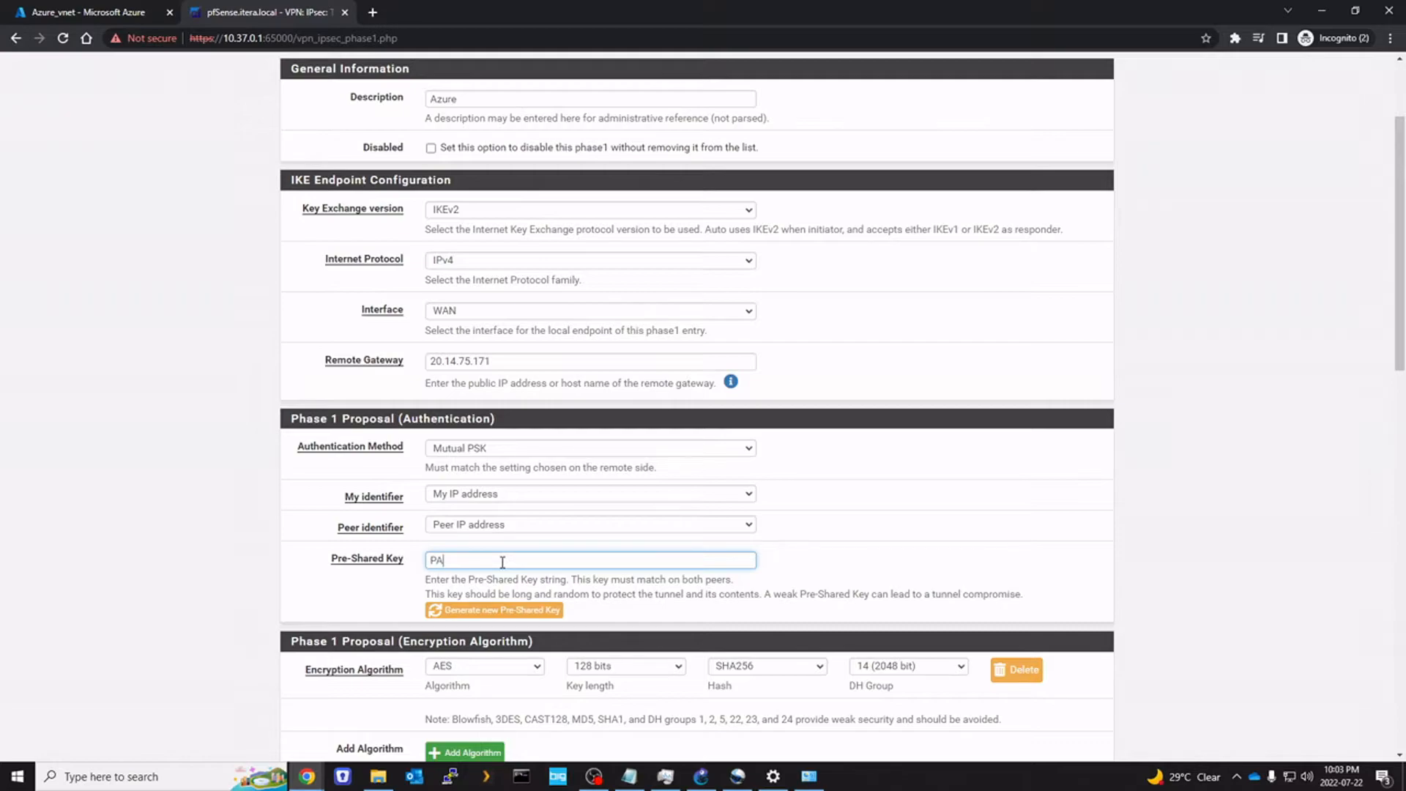
{"action": "left_click", "coordinate": [113, 515]}
Set encryption key length to 256 bits and DH group 2 (1024 bit), then save Phase 1
{"action": "scroll", "coordinate": [375, 542], "scroll_direction": "down", "scroll_amount": 3}
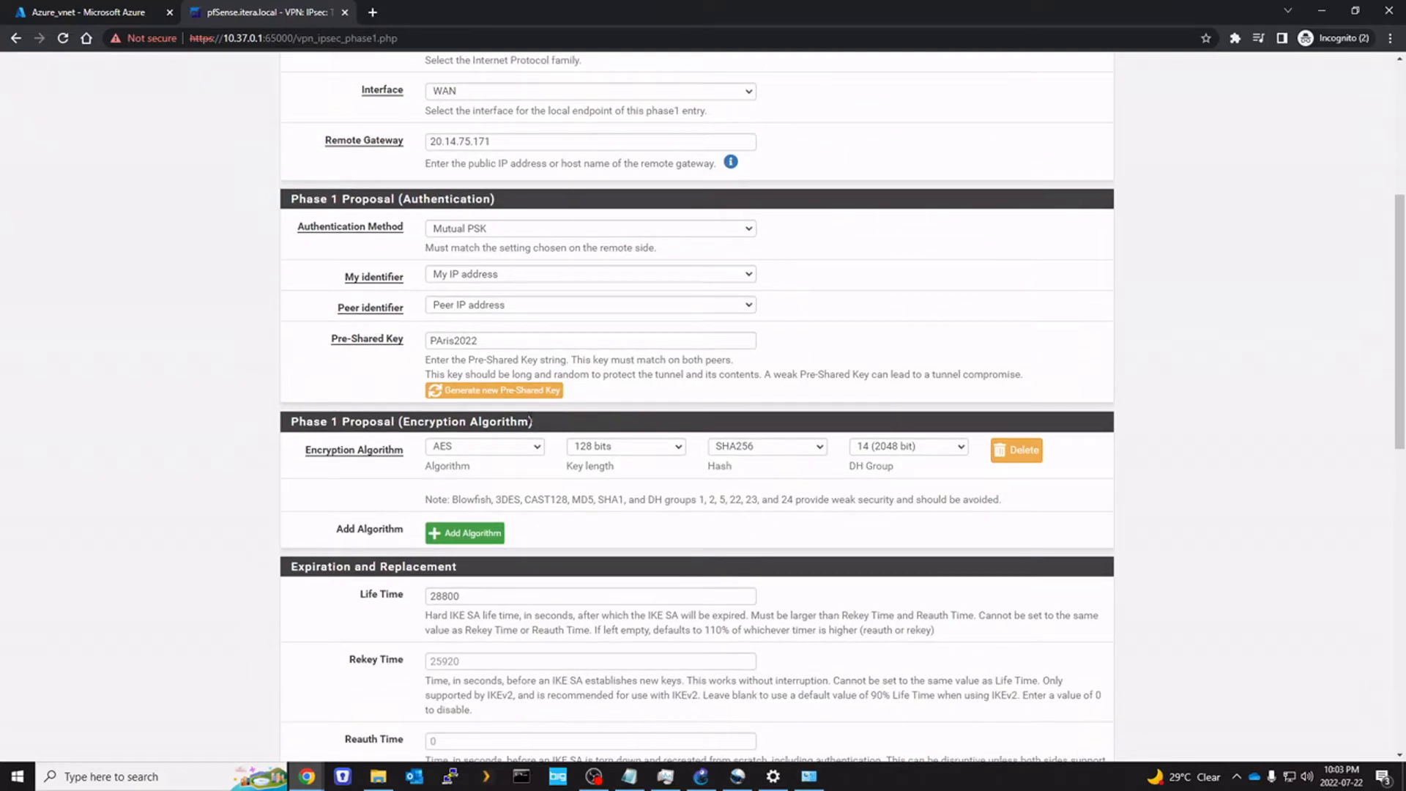
{"action": "left_click", "coordinate": [595, 448]}
{"action": "left_click", "coordinate": [668, 462]}
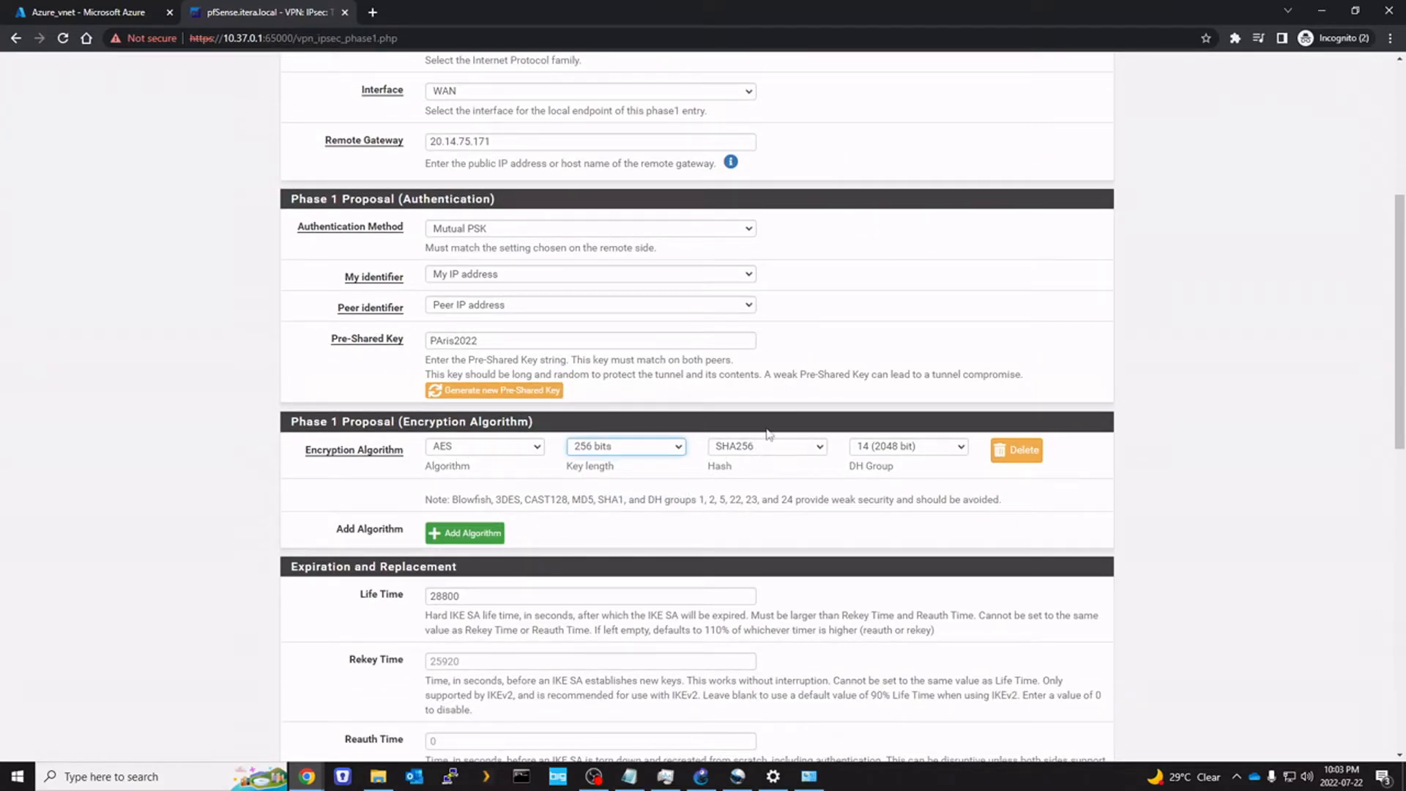
{"action": "left_click", "coordinate": [897, 448]}
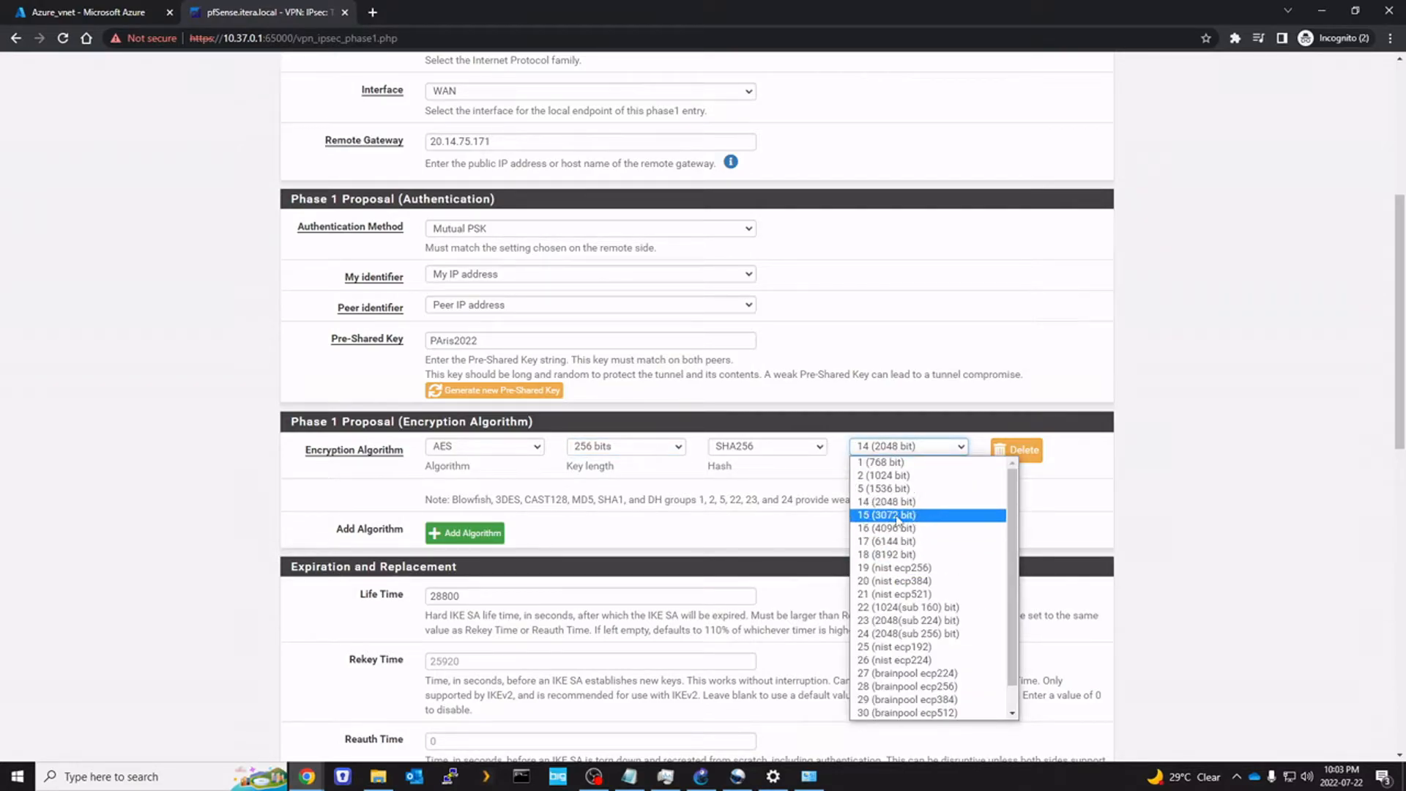
{"action": "left_click", "coordinate": [899, 475]}
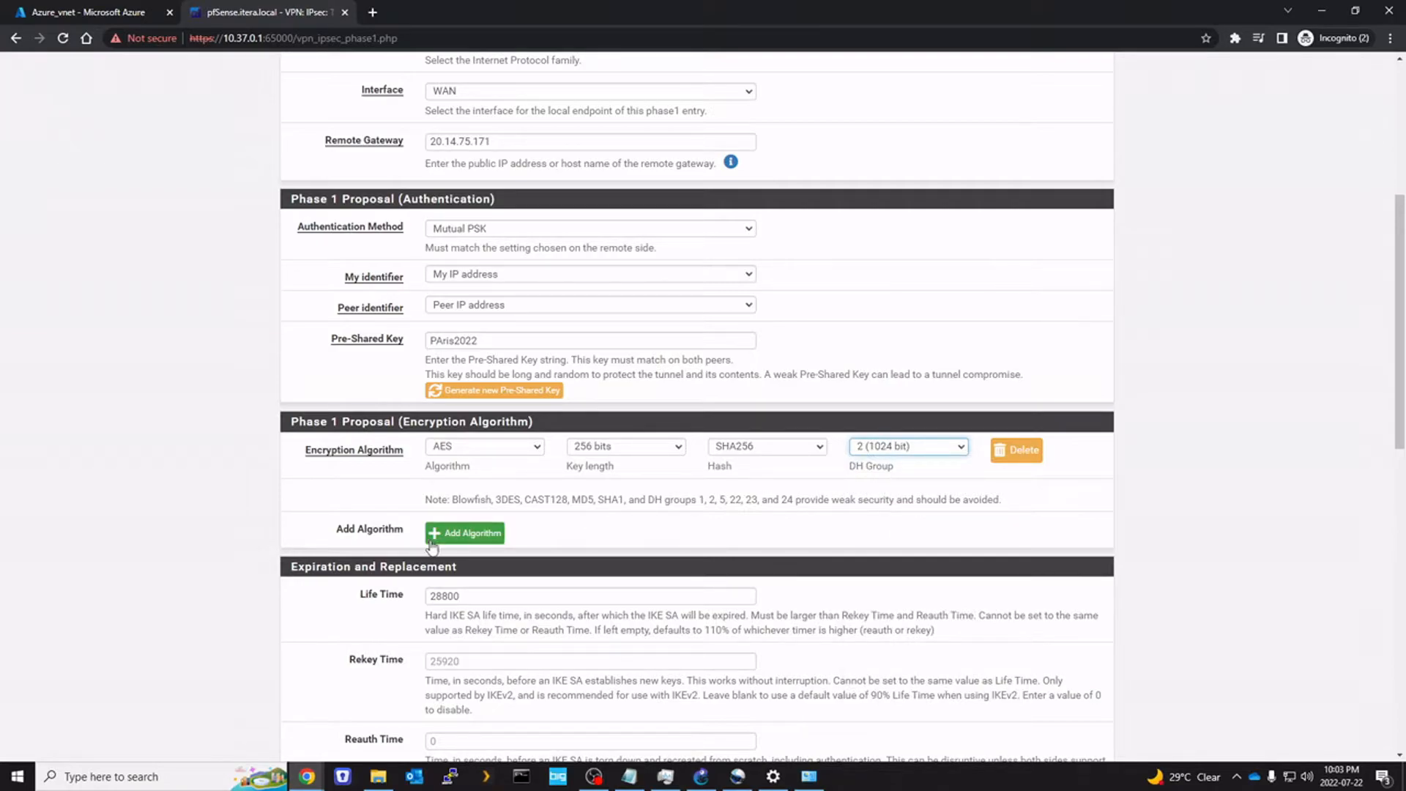
{"action": "scroll", "coordinate": [831, 522], "scroll_direction": "down", "scroll_amount": 8}
{"action": "scroll", "coordinate": [565, 596], "scroll_direction": "up", "scroll_amount": 4}
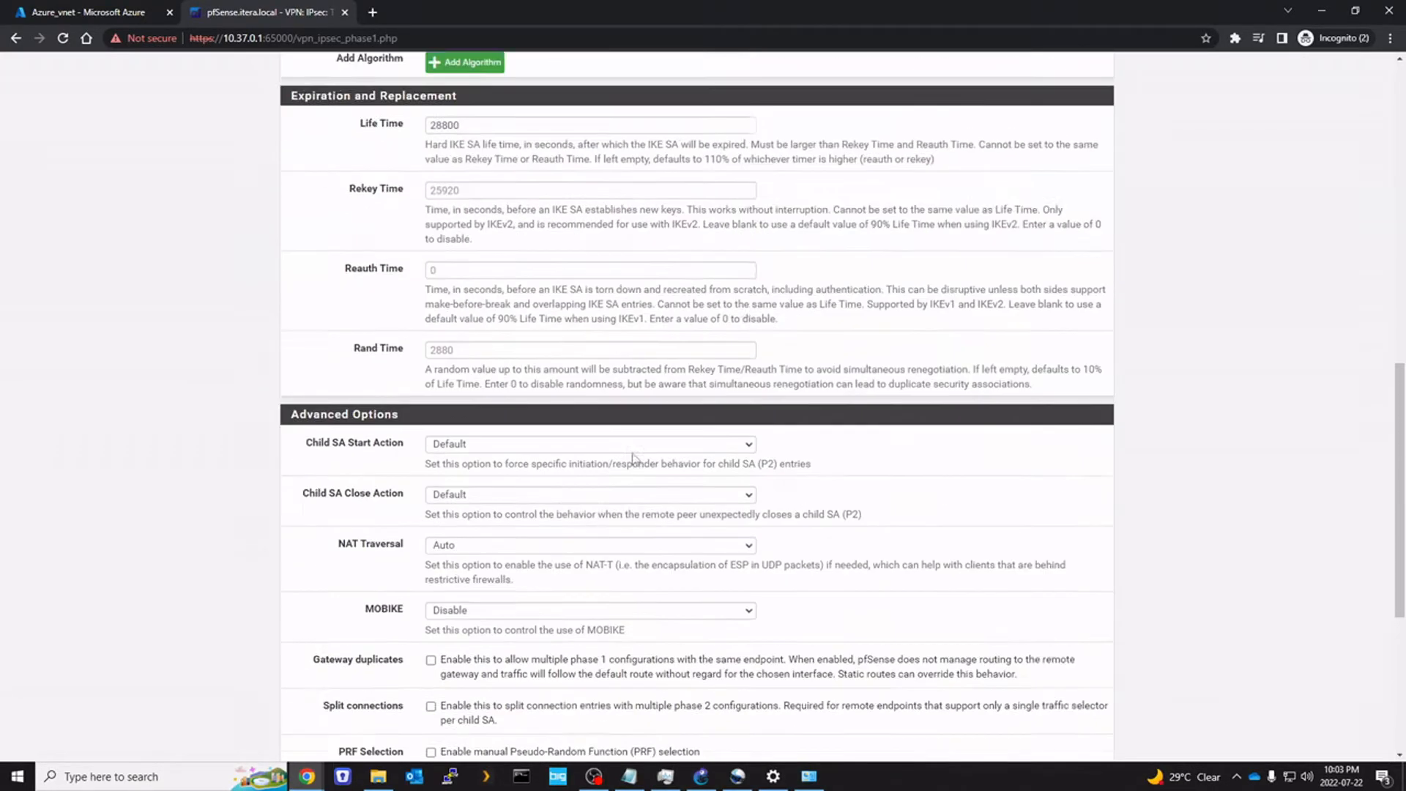
{"action": "scroll", "coordinate": [885, 244], "scroll_direction": "down", "scroll_amount": 8}
{"action": "left_click", "coordinate": [459, 687]}
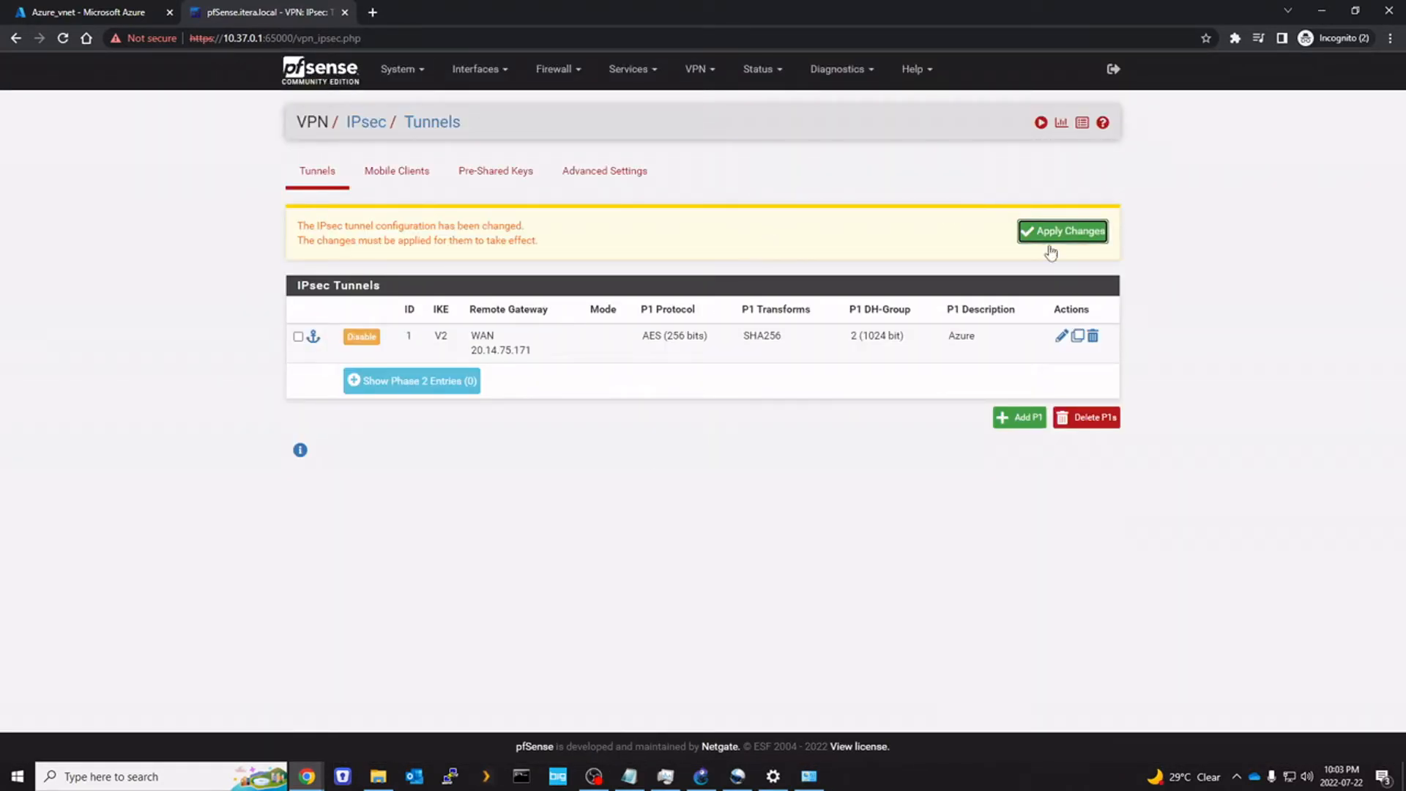
Add a new Phase 2 entry to the Azure tunnel, described as AzureP2
{"action": "left_click", "coordinate": [408, 387]}
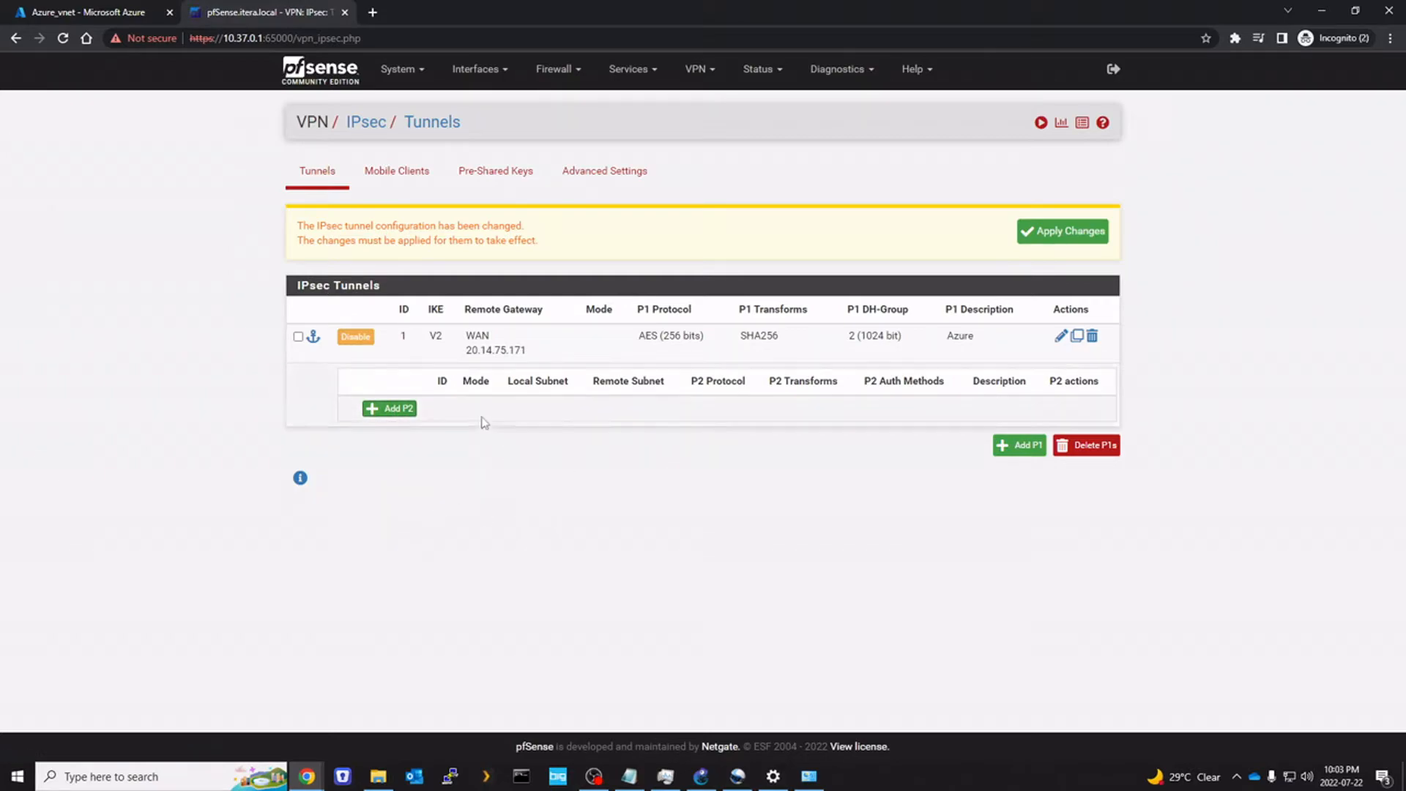
{"action": "left_click", "coordinate": [394, 412]}
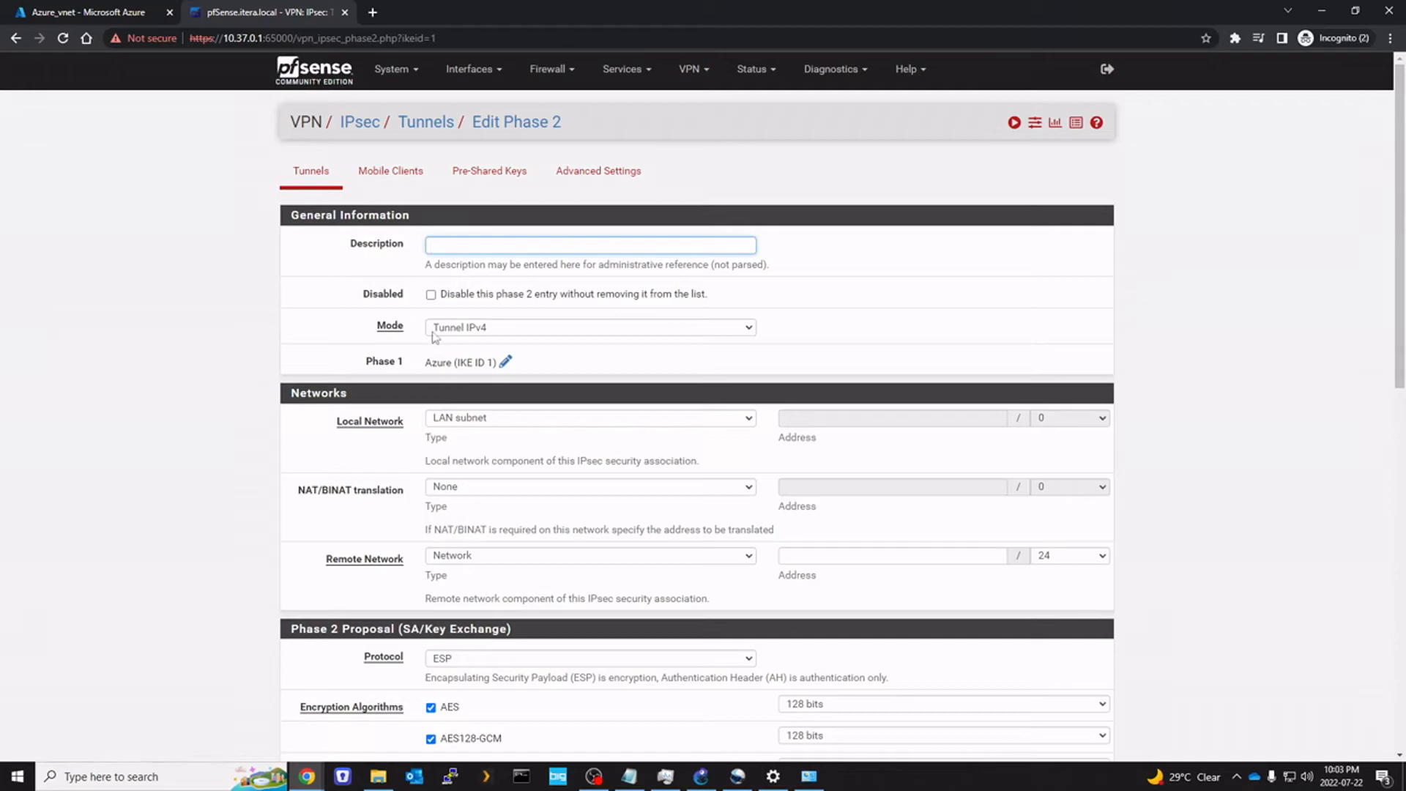
{"action": "type", "text": "QAzur"}
{"action": "key", "text": "ctrl+a"}
{"action": "type", "text": "A"}
Use the SERVERS subnet as local network and Network as the remote network type
{"action": "scroll", "coordinate": [367, 351], "scroll_direction": "down", "scroll_amount": 1}
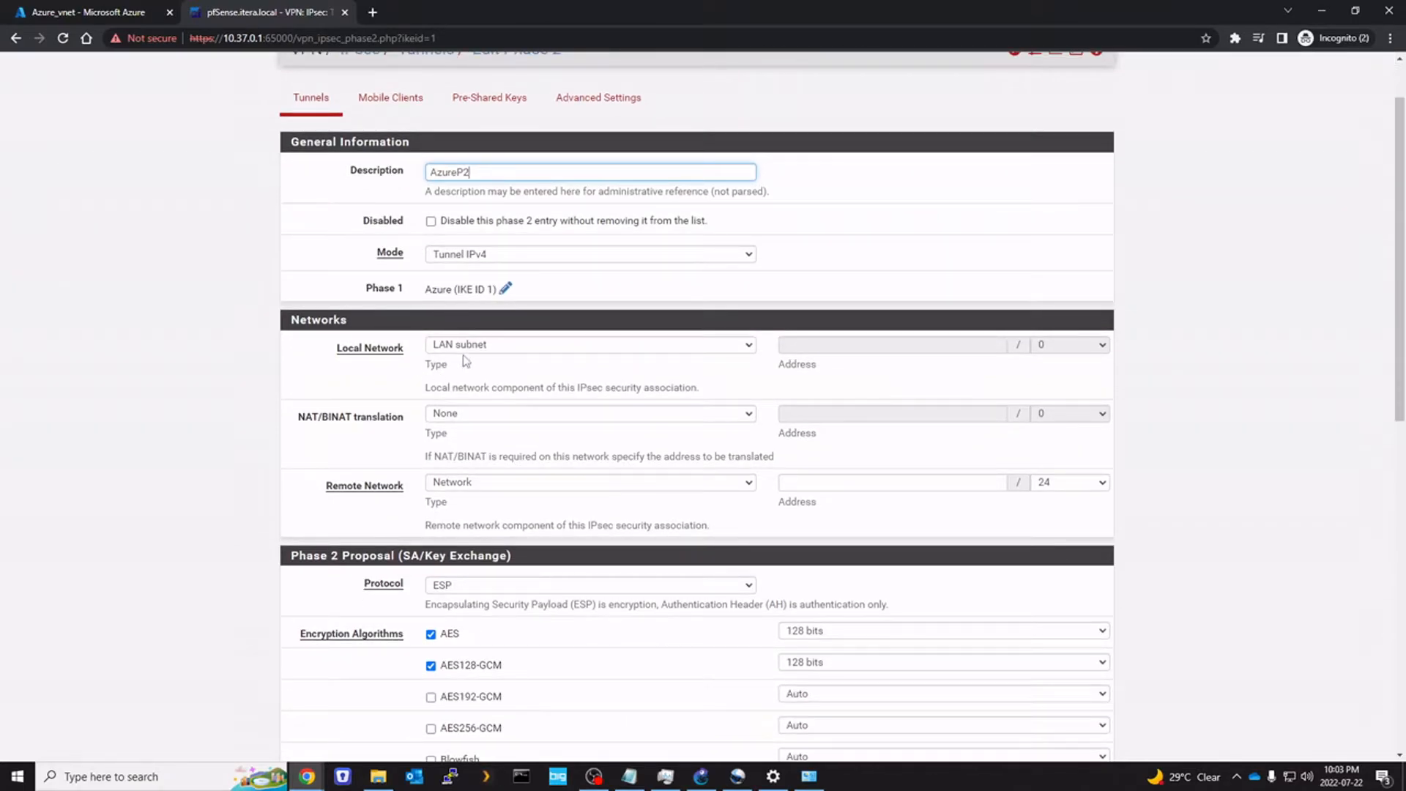
{"action": "left_click", "coordinate": [462, 345]}
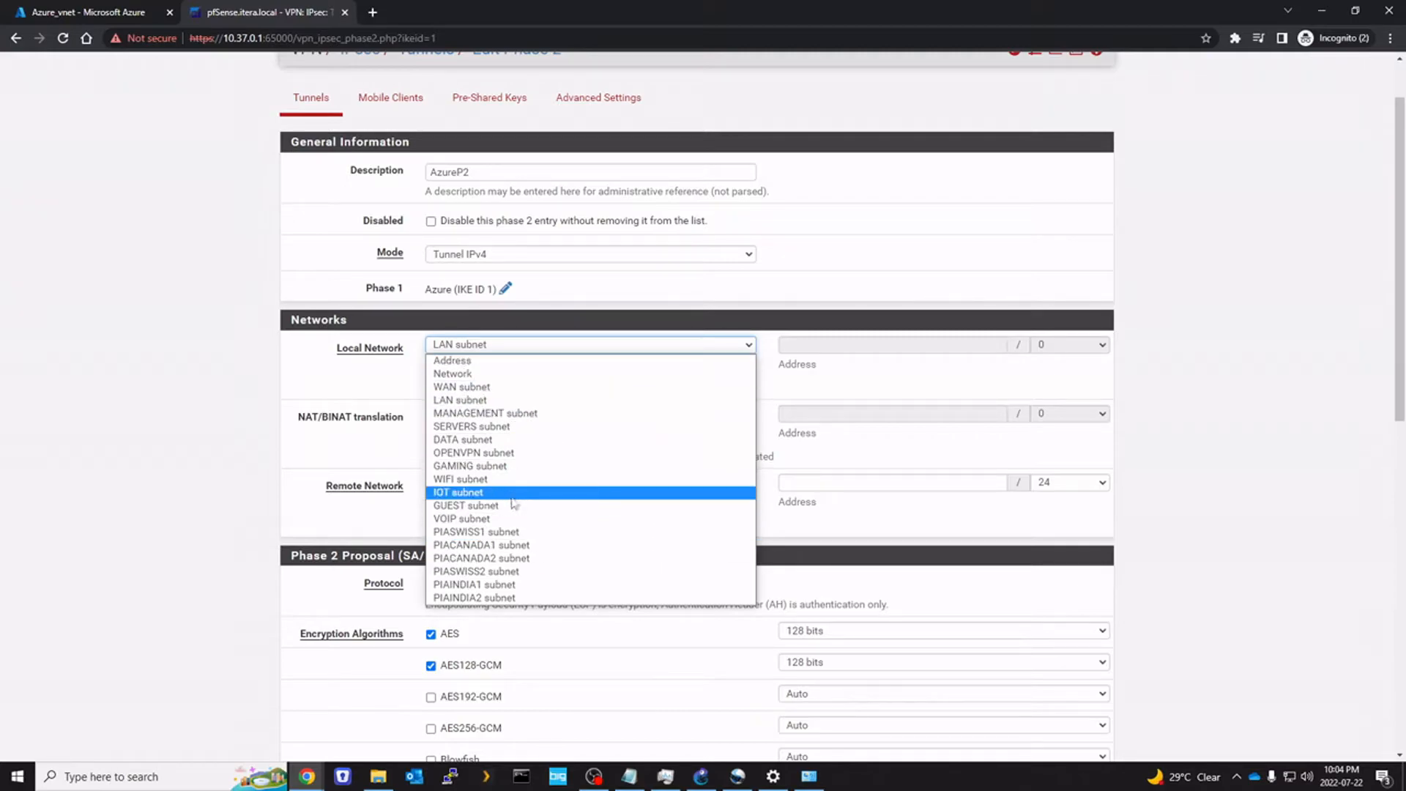
{"action": "left_click", "coordinate": [512, 428]}
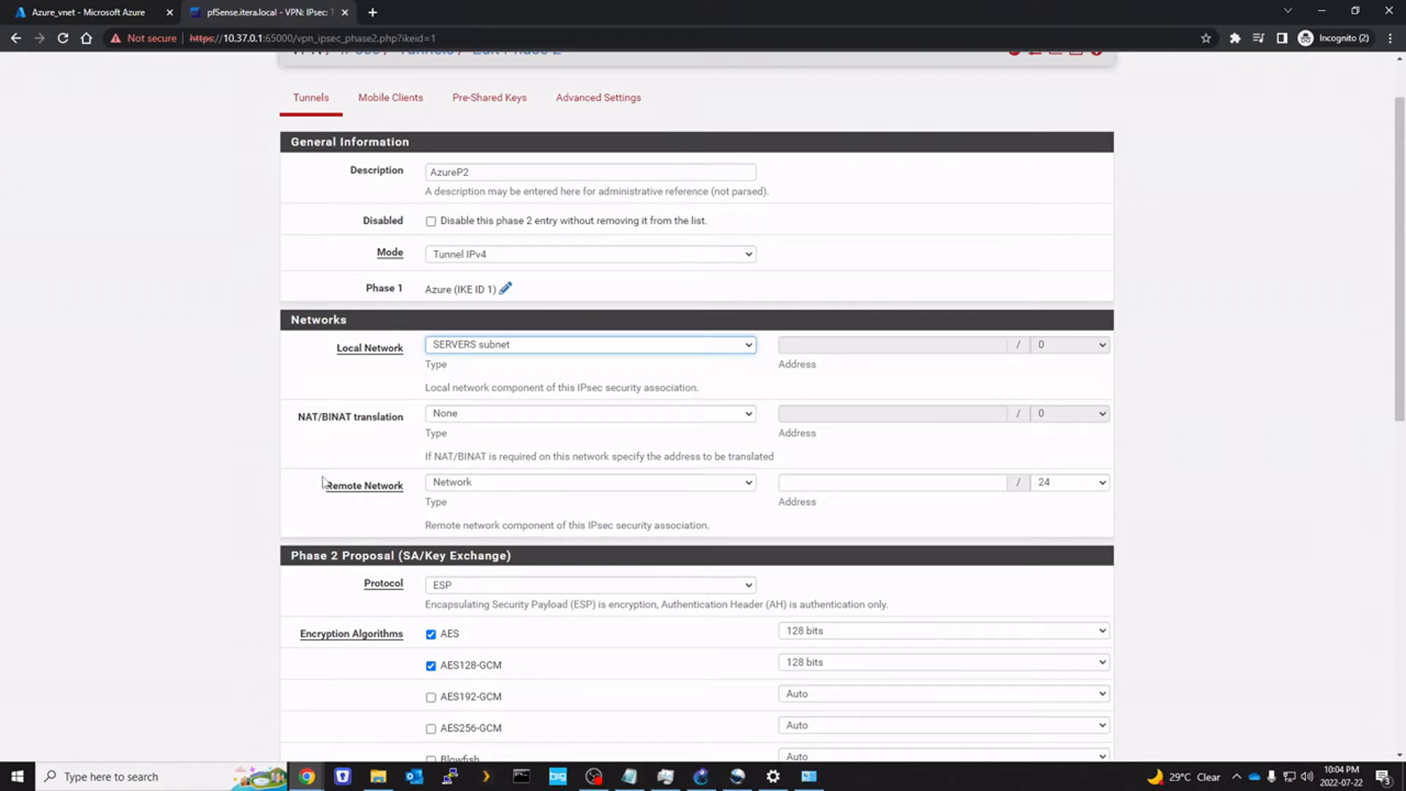
{"action": "left_click", "coordinate": [502, 487]}
{"action": "left_click", "coordinate": [714, 512]}
{"action": "left_click", "coordinate": [842, 488]}
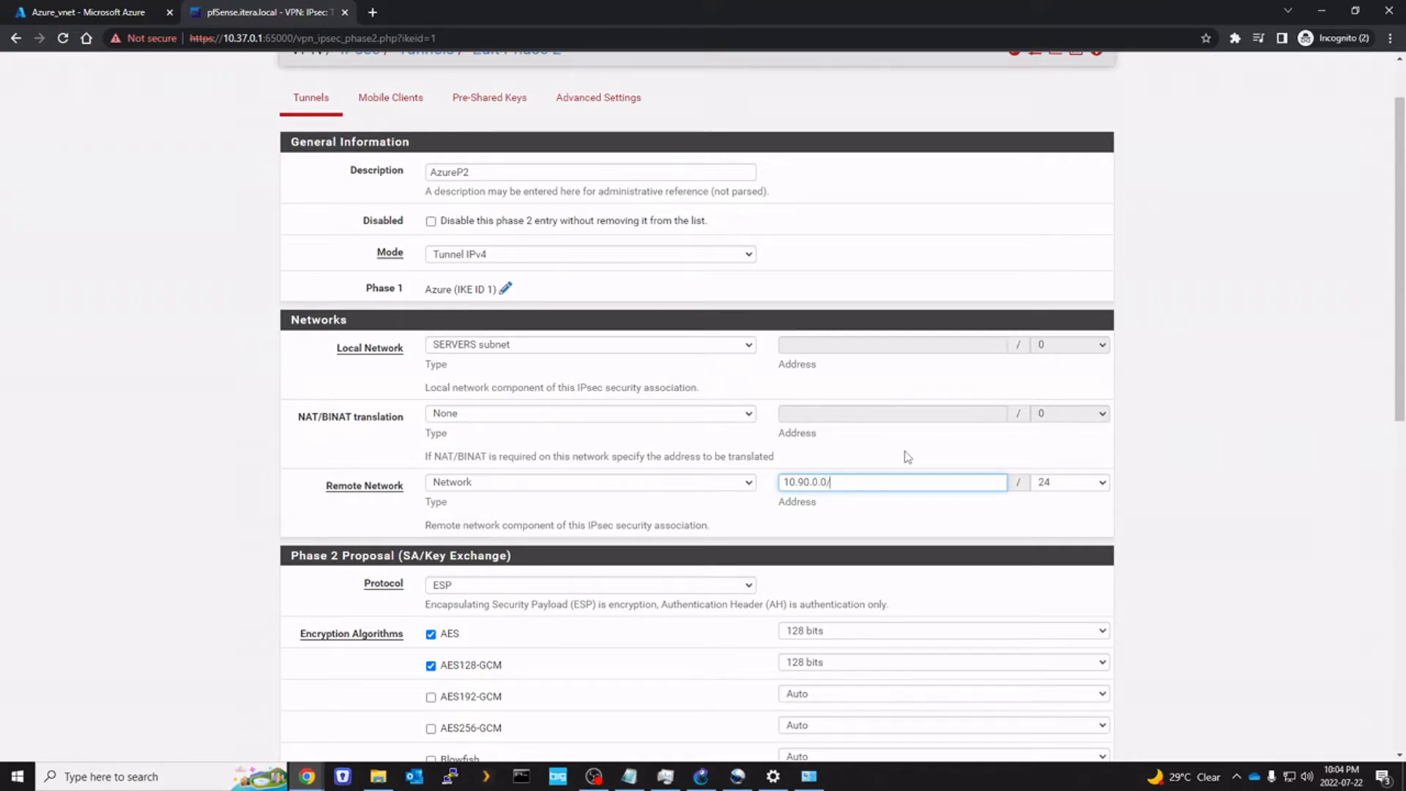
{"action": "left_click", "coordinate": [701, 776]}
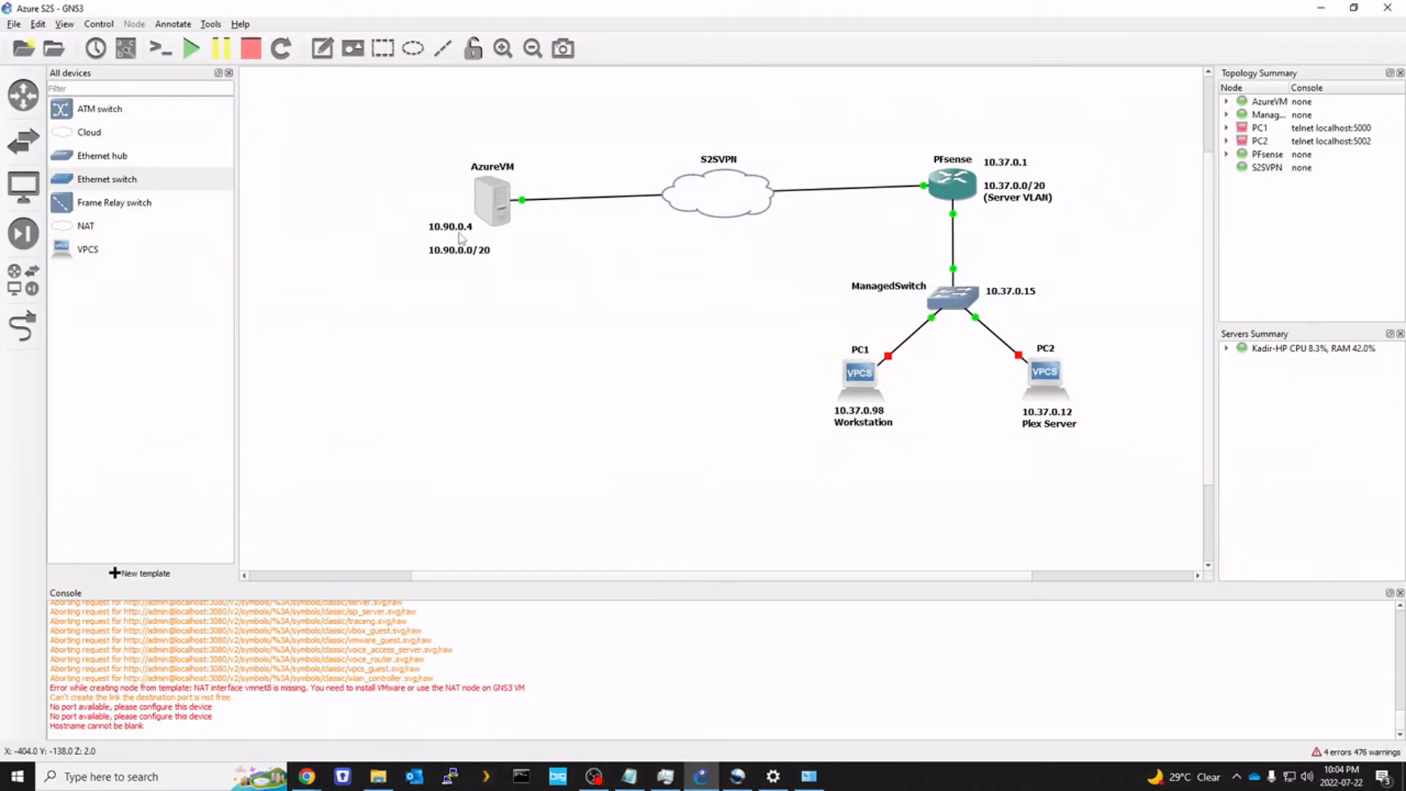
Check the AzureVM 10.90.0.0/20 subnet and pfSense address labels on the GNS3 topology
{"action": "left_click", "coordinate": [432, 254]}
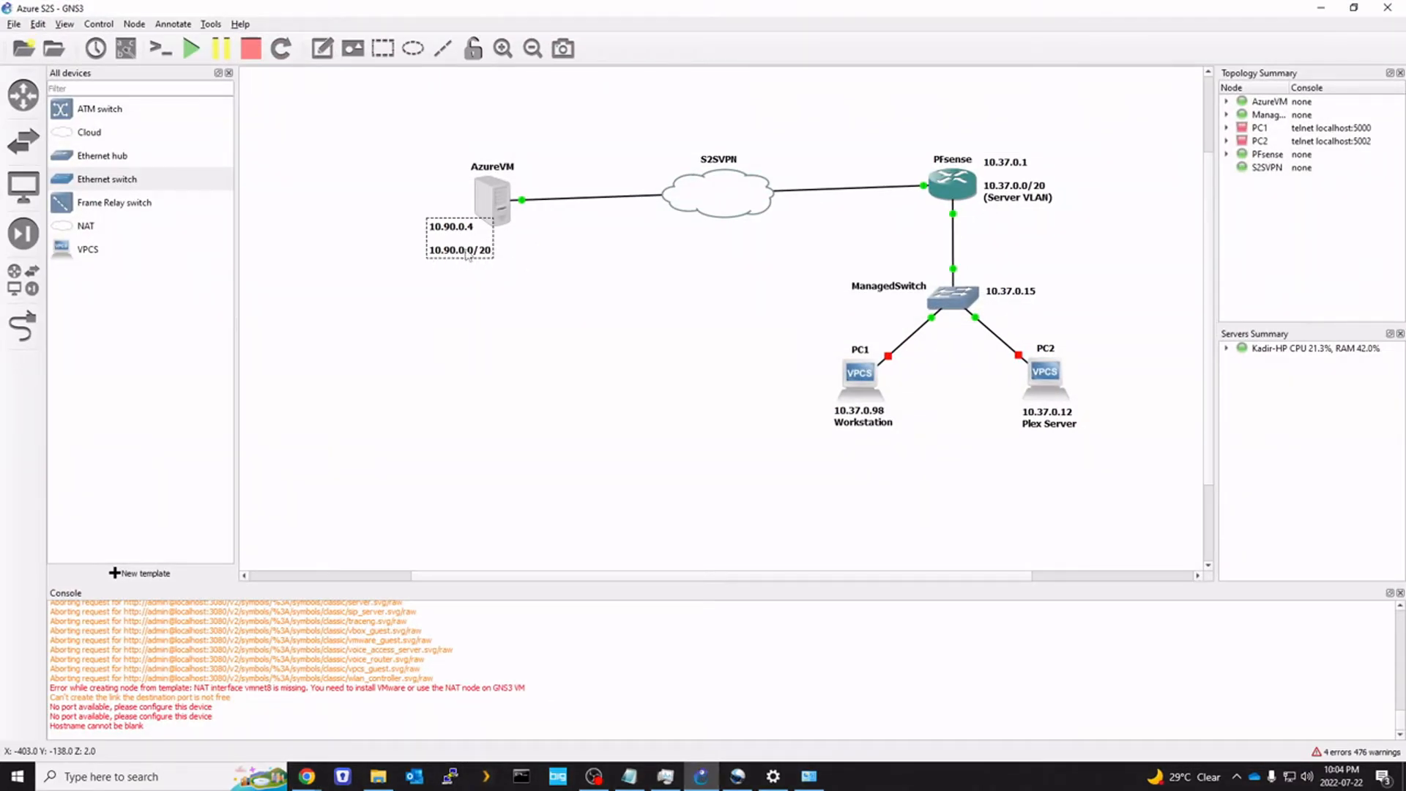
{"action": "left_click", "coordinate": [1000, 193]}
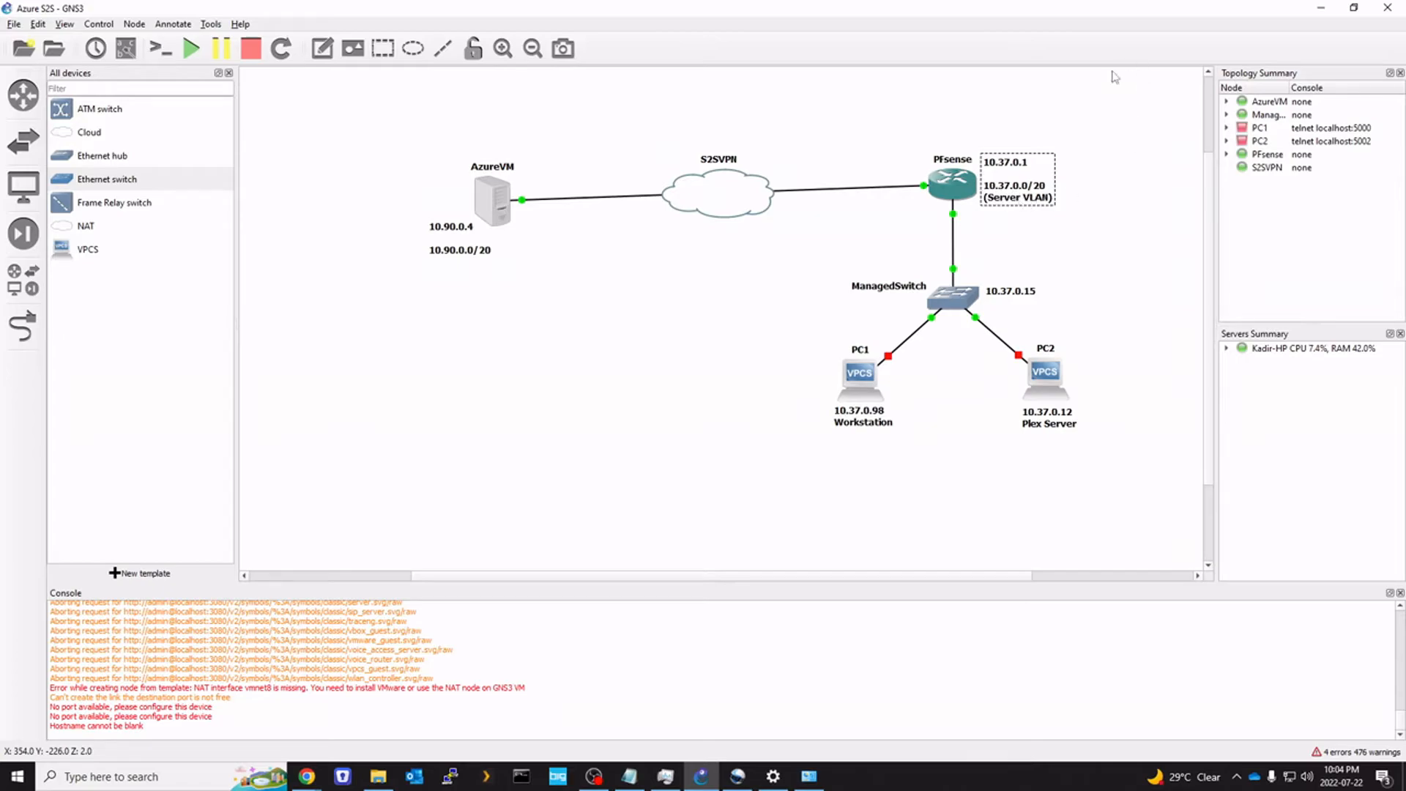
{"action": "left_click", "coordinate": [1321, 8]}
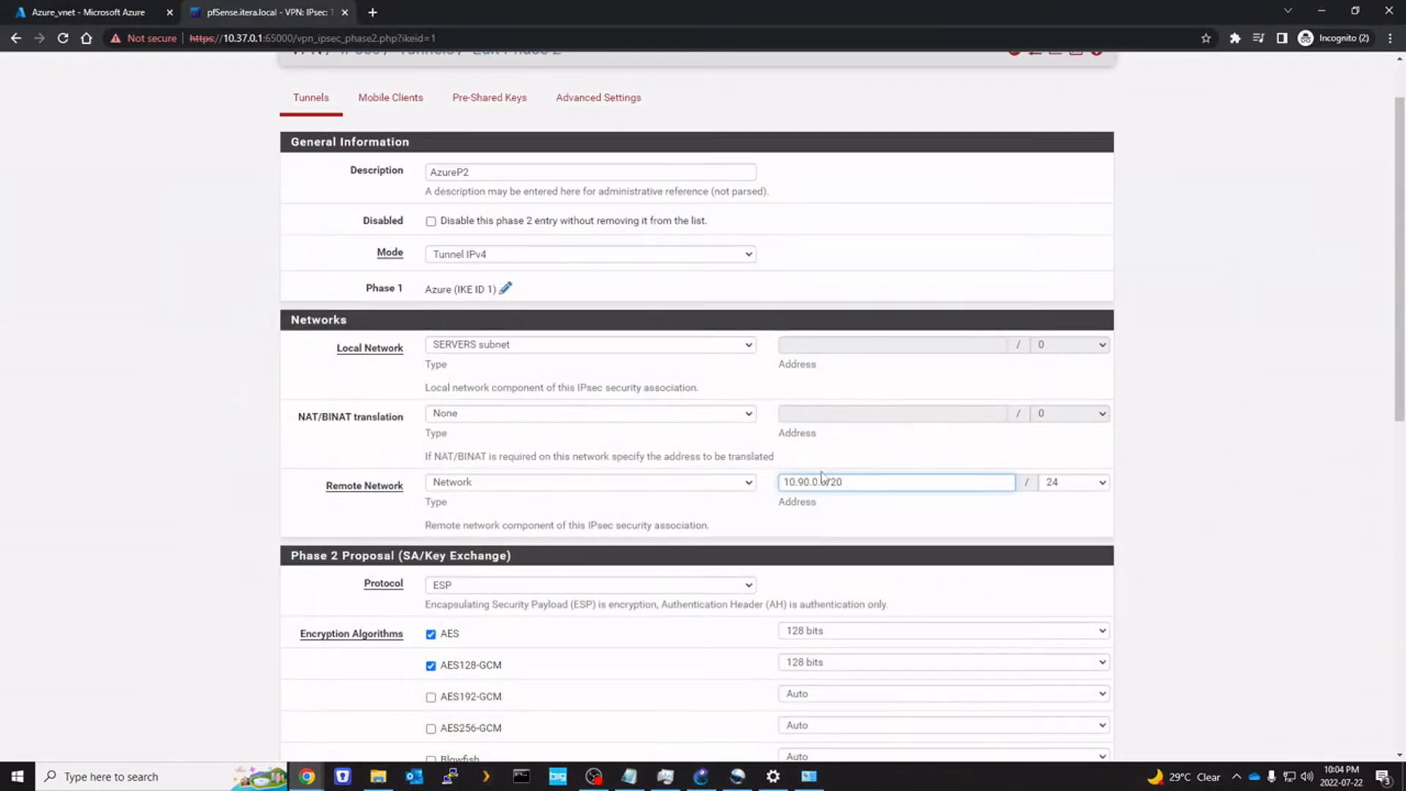
Set the Phase 2 AES key length to 256 bits, keep AES128-GCM at 128, and save
{"action": "scroll", "coordinate": [803, 502], "scroll_direction": "down", "scroll_amount": 3}
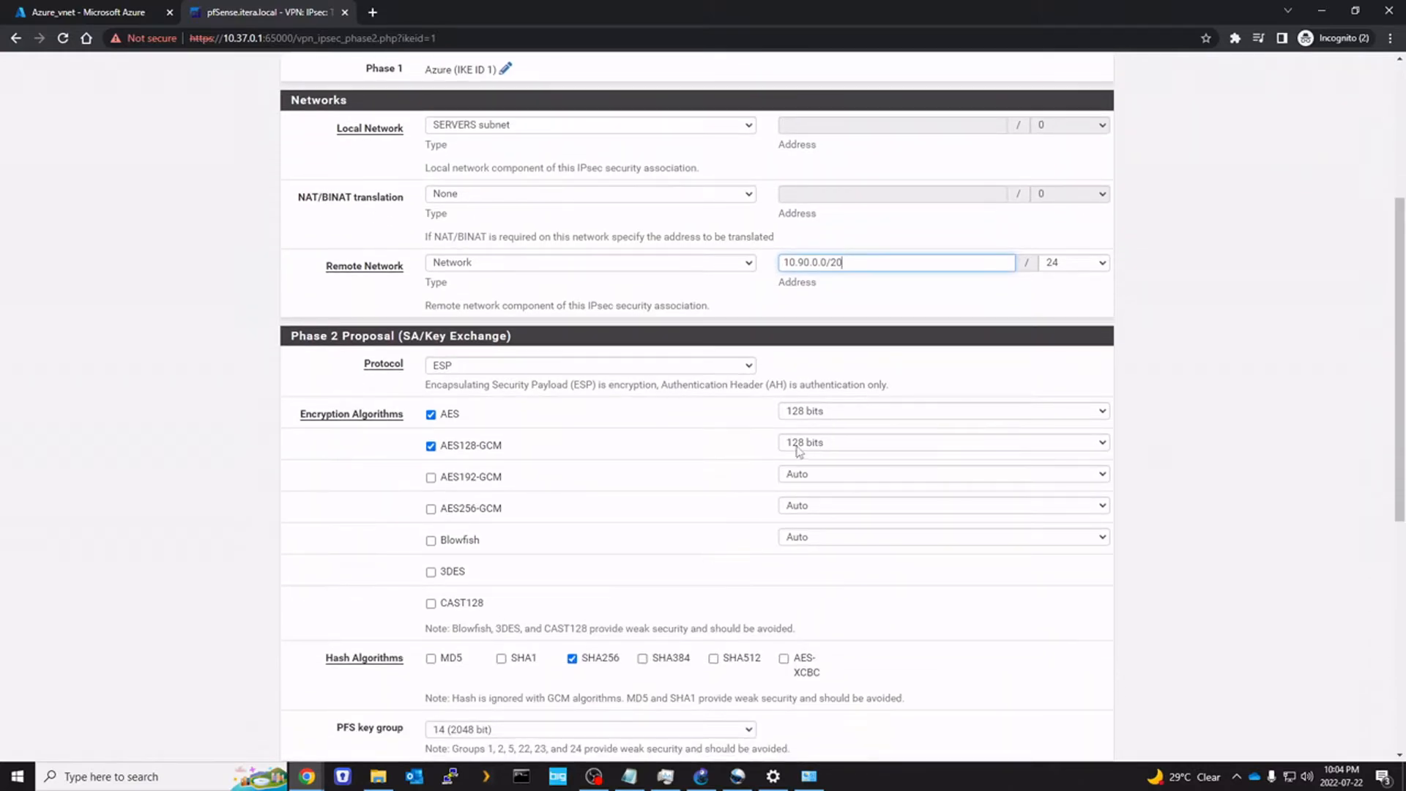
{"action": "scroll", "coordinate": [539, 442], "scroll_direction": "down", "scroll_amount": 2}
{"action": "left_click", "coordinate": [813, 264]}
{"action": "left_click", "coordinate": [817, 317]}
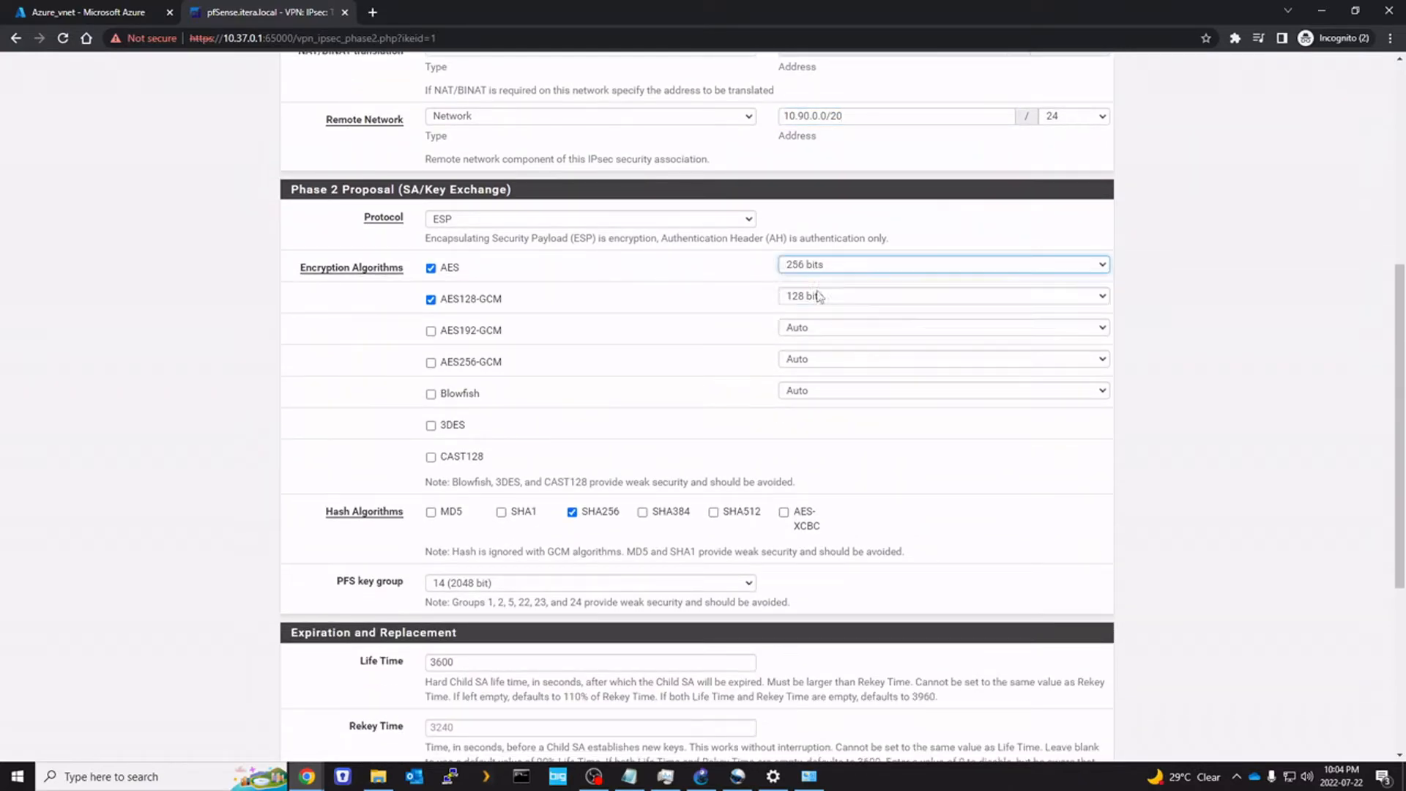
{"action": "left_click", "coordinate": [819, 299]}
{"action": "left_click", "coordinate": [821, 315]}
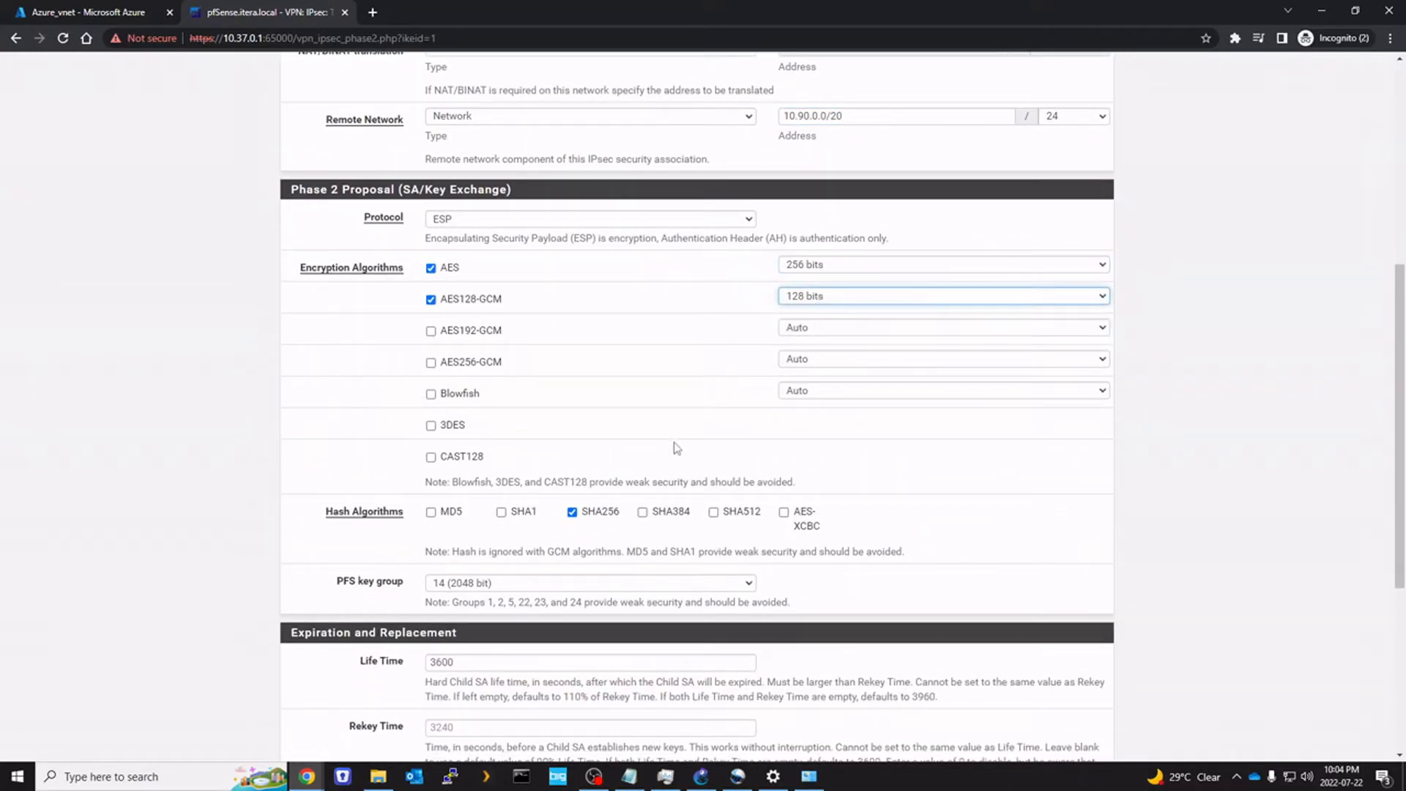
{"action": "scroll", "coordinate": [634, 476], "scroll_direction": "down", "scroll_amount": 4}
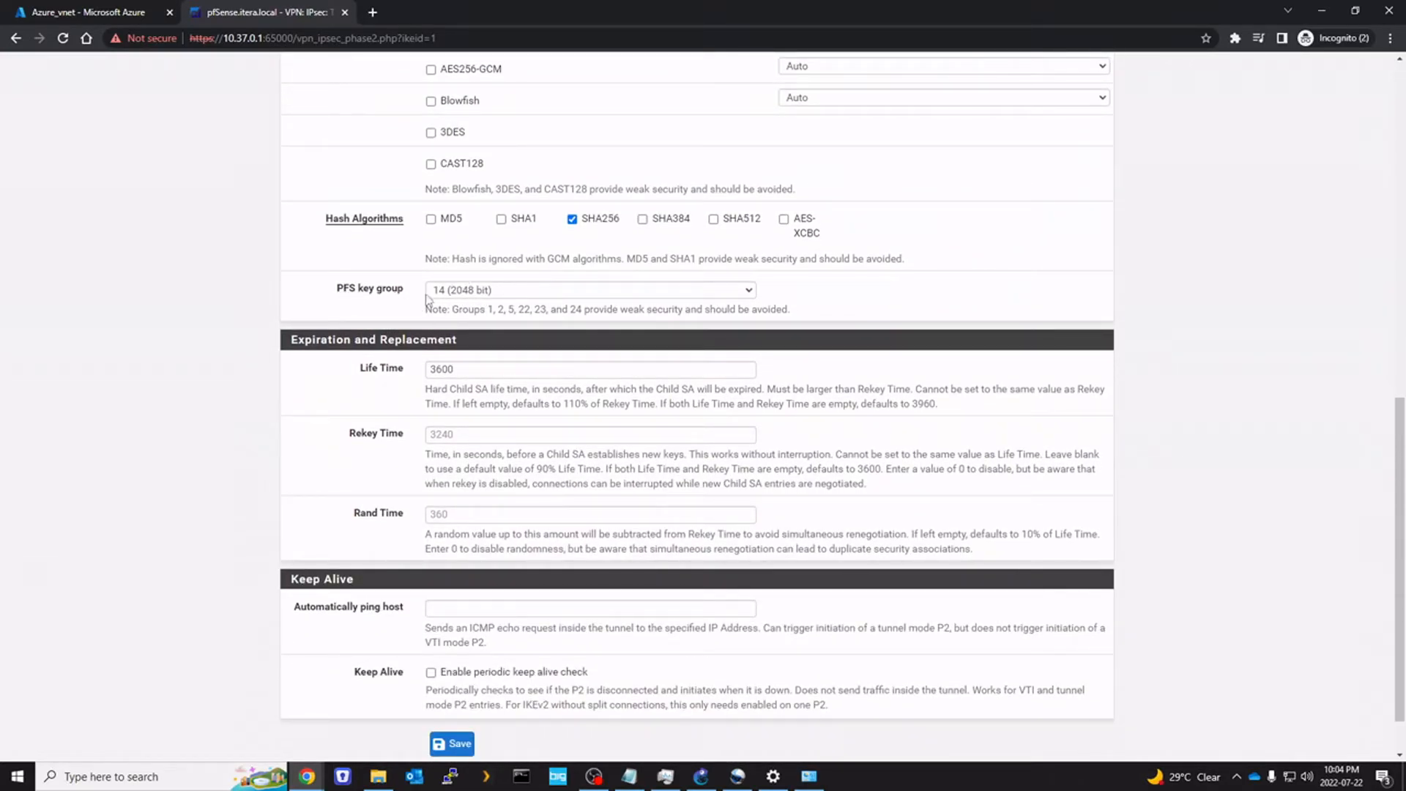
{"action": "scroll", "coordinate": [648, 454], "scroll_direction": "down", "scroll_amount": 1}
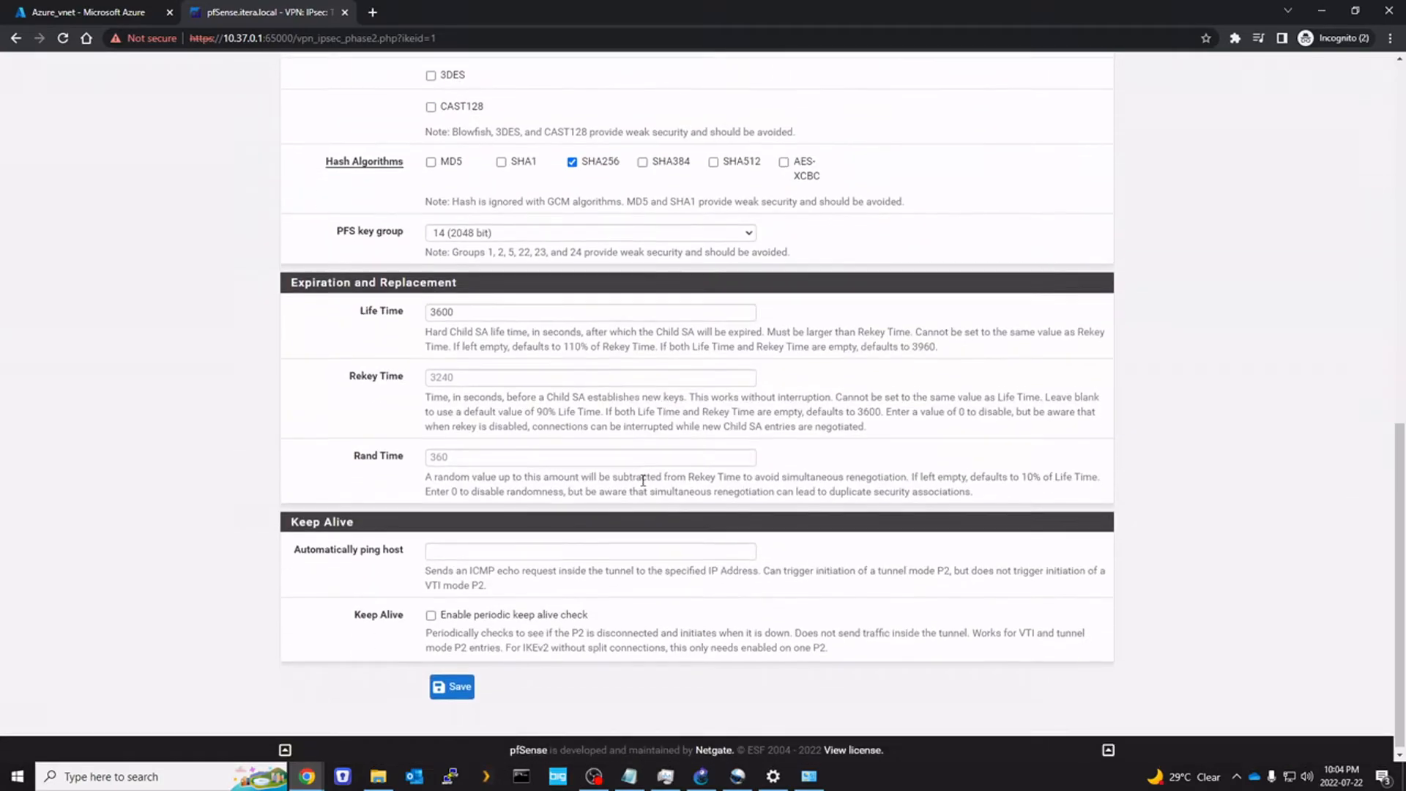
{"action": "left_click", "coordinate": [458, 684]}
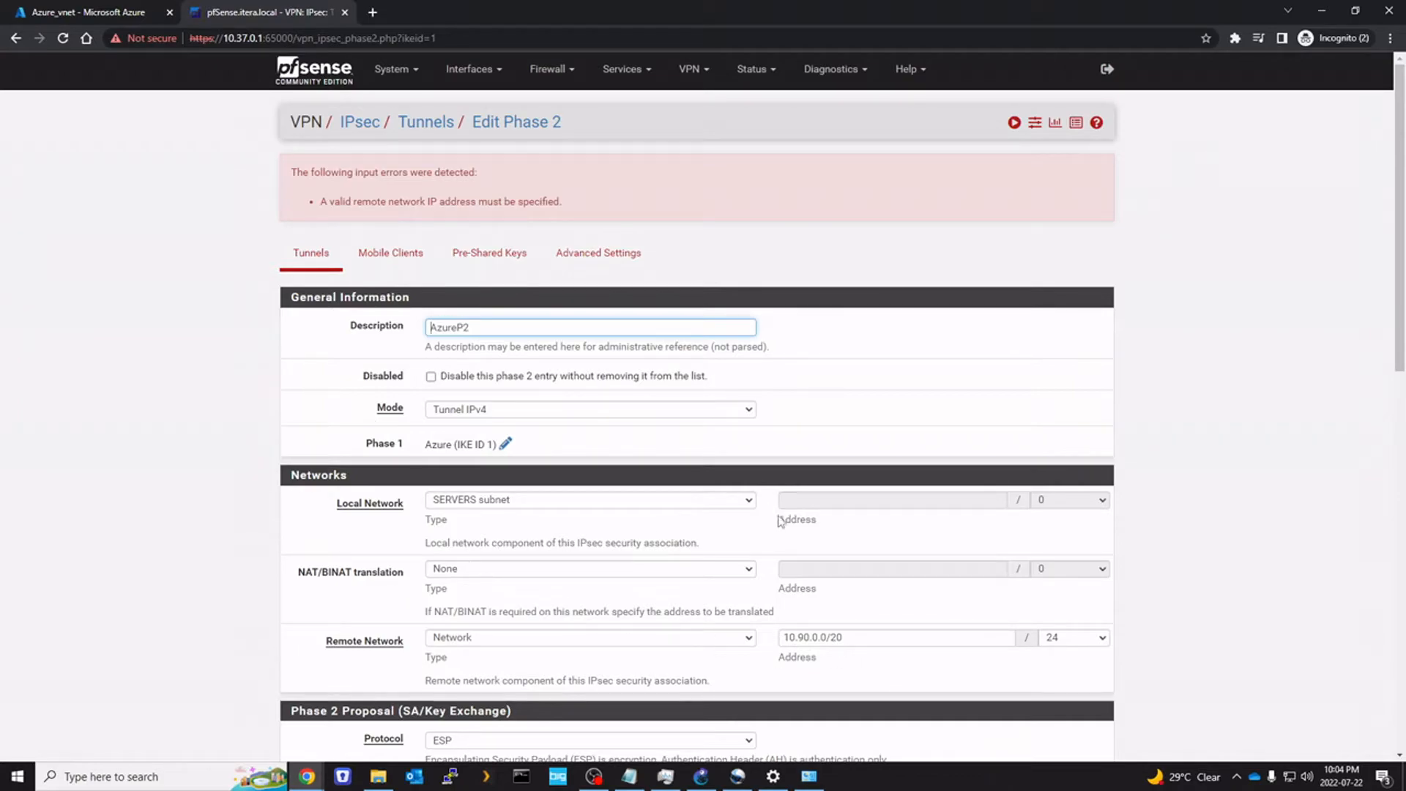
Correct the remote network to 10.90.0.0 with a /20 mask and save the entry
{"action": "left_click", "coordinate": [872, 635]}
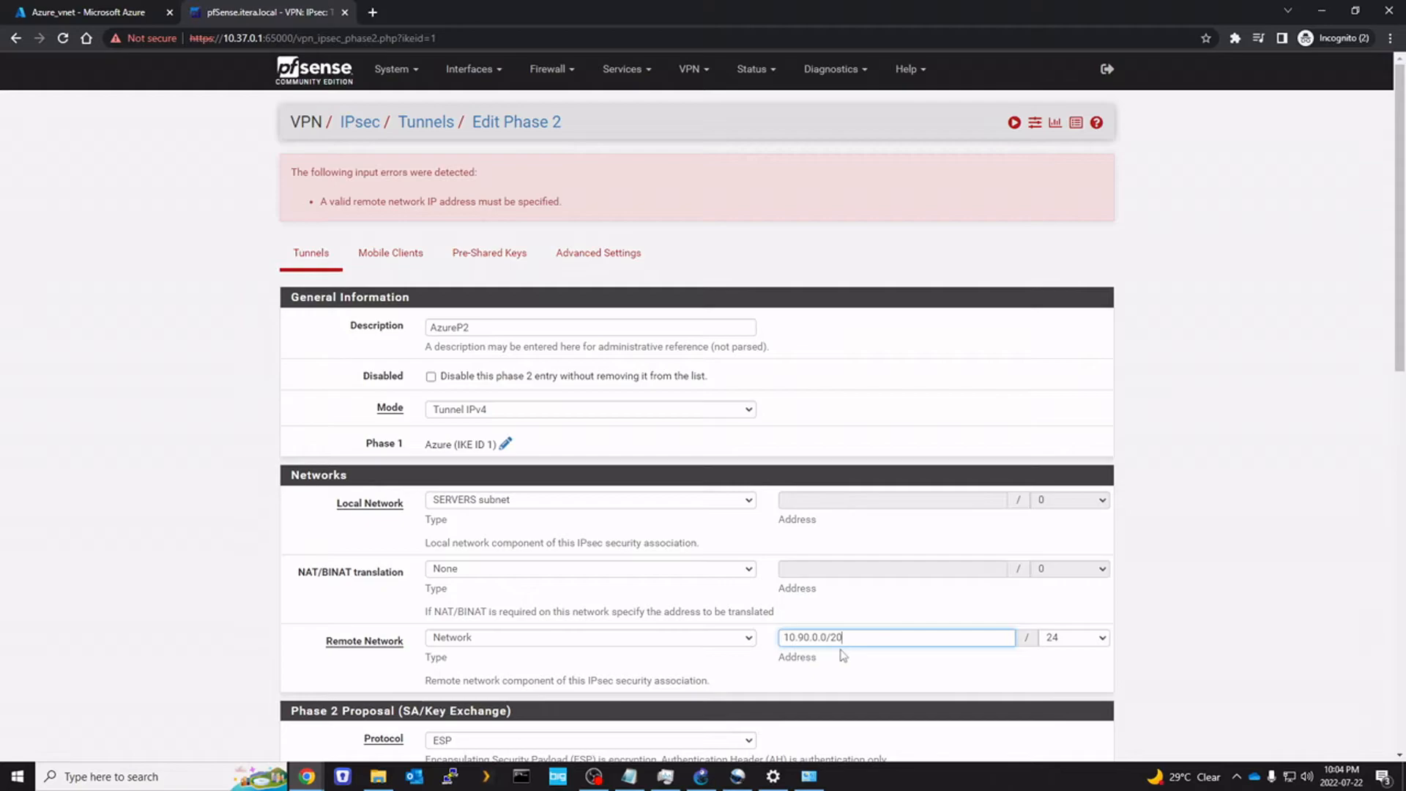
{"action": "key", "text": "ctrl+a"}
{"action": "left_click", "coordinate": [868, 640]}
{"action": "left_click", "coordinate": [1074, 637]}
{"action": "left_click", "coordinate": [1076, 538]}
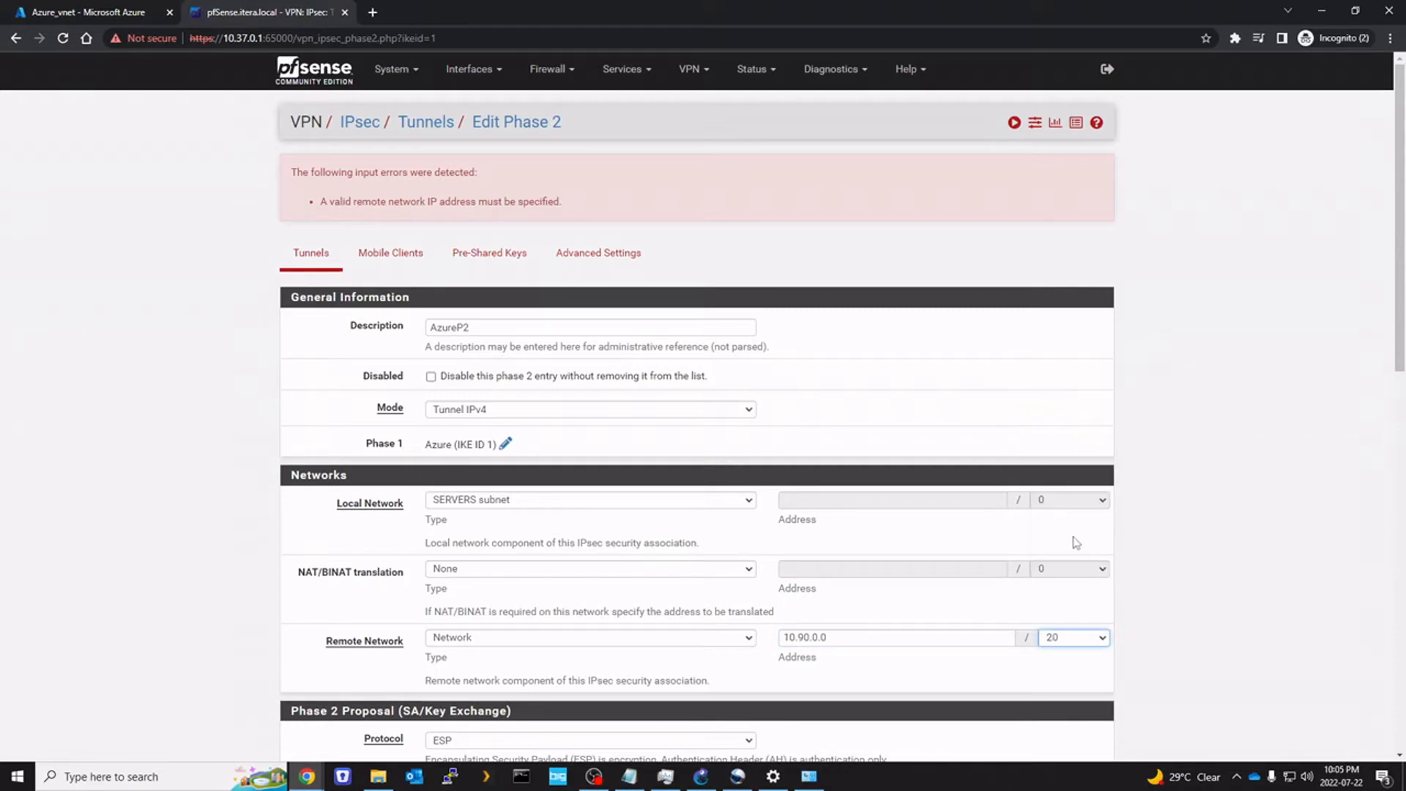
{"action": "scroll", "coordinate": [367, 559], "scroll_direction": "down", "scroll_amount": 10}
{"action": "left_click", "coordinate": [469, 688]}
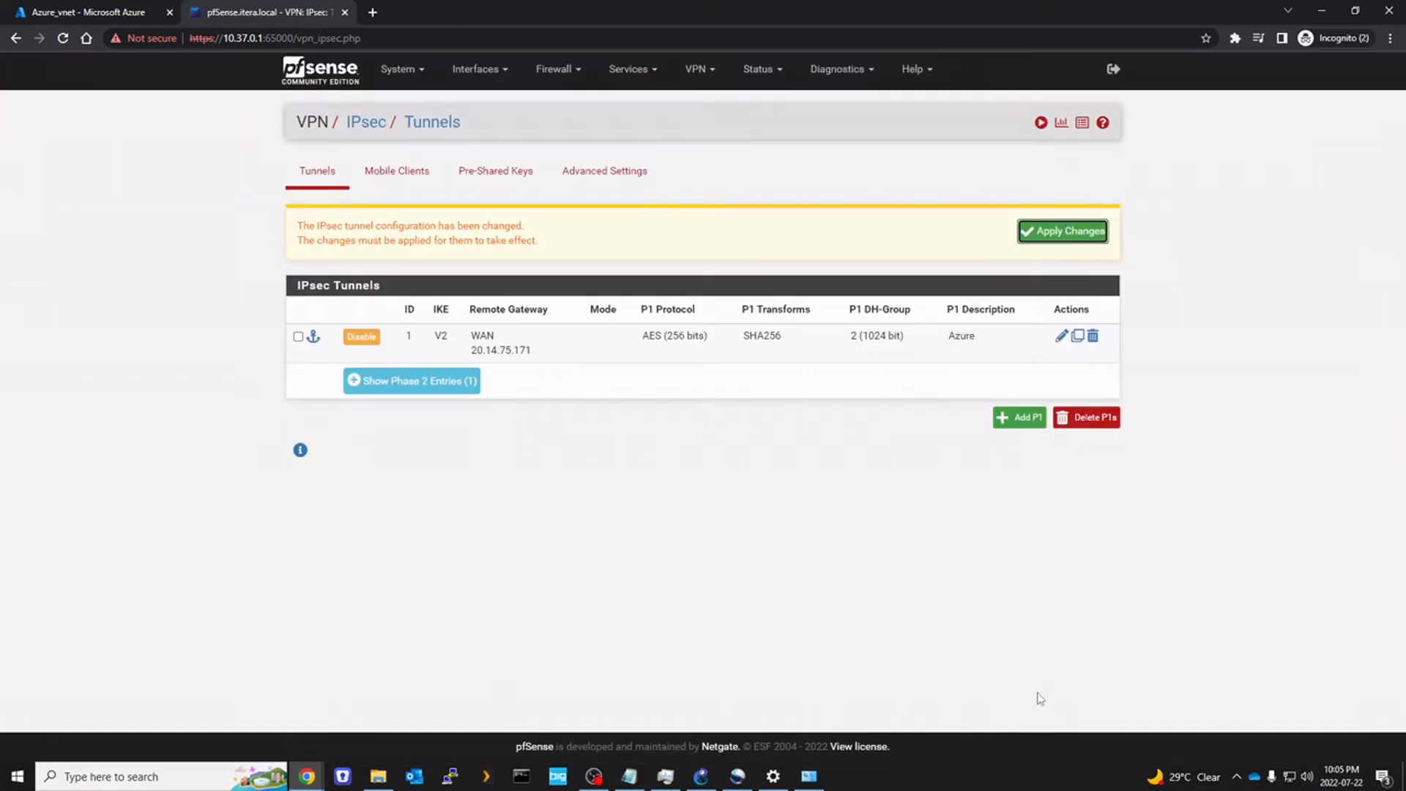
Apply the IPsec changes, then connect the Azure tunnel's P1 and P2s from Status > IPsec
{"action": "left_click", "coordinate": [1063, 233]}
{"action": "left_click", "coordinate": [435, 368]}
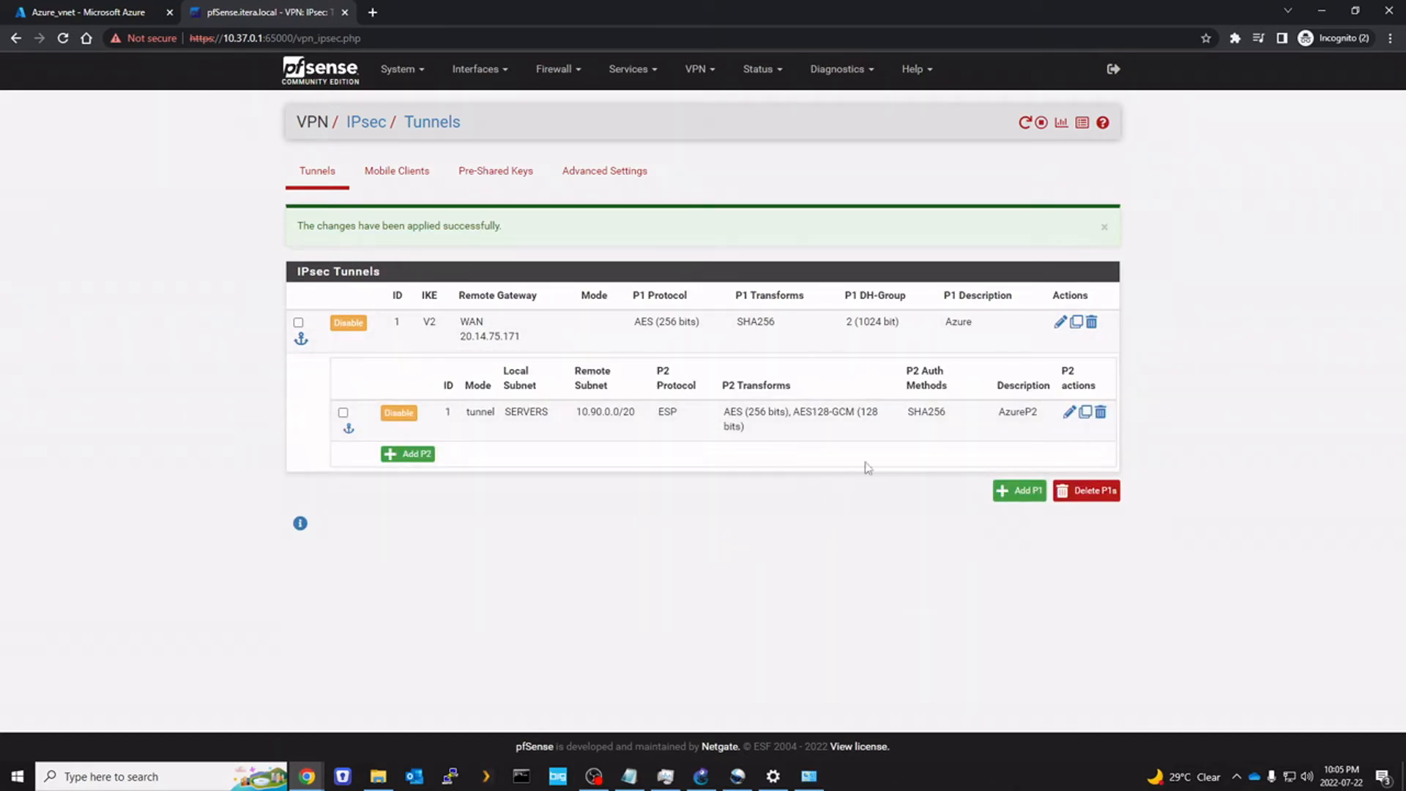
{"action": "left_click", "coordinate": [766, 73]}
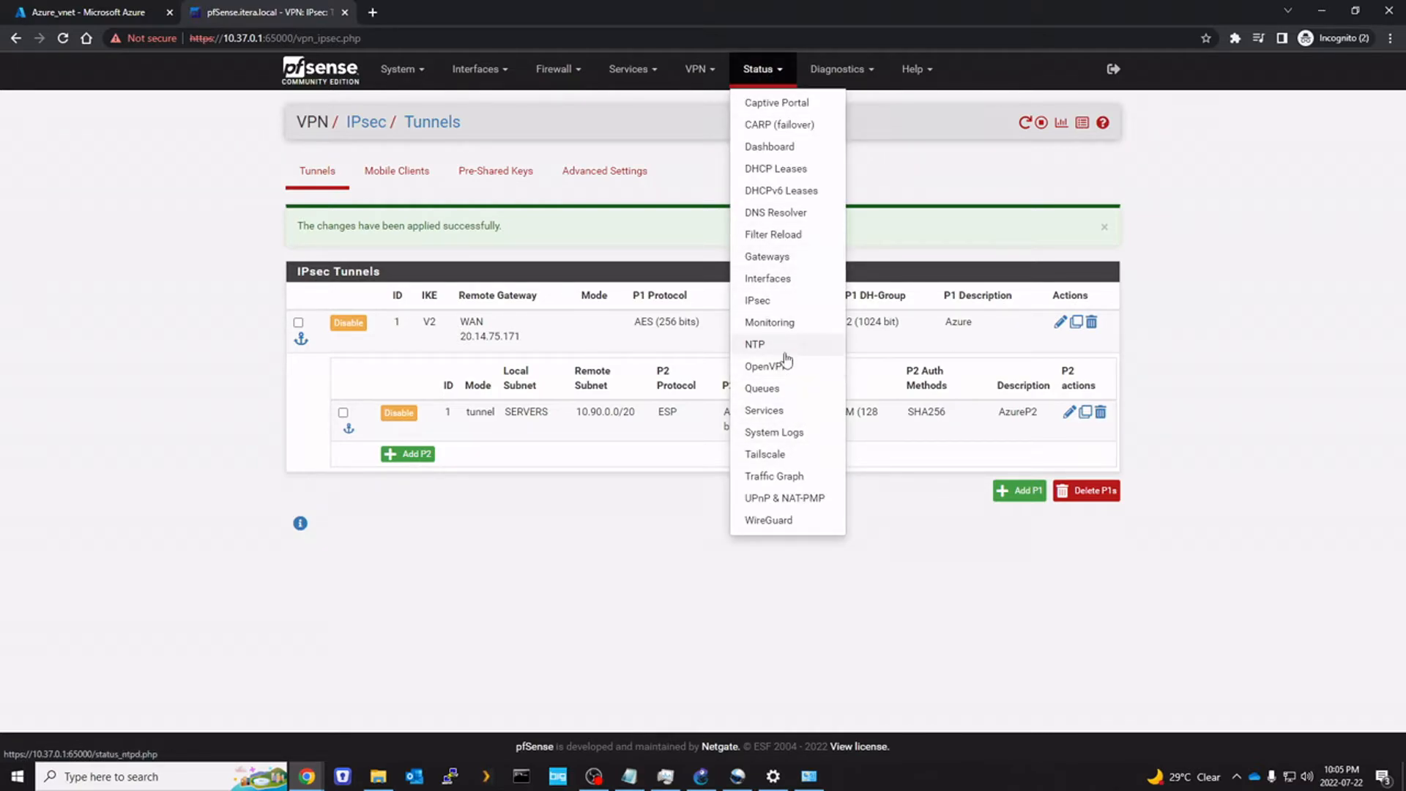
{"action": "left_click", "coordinate": [779, 306]}
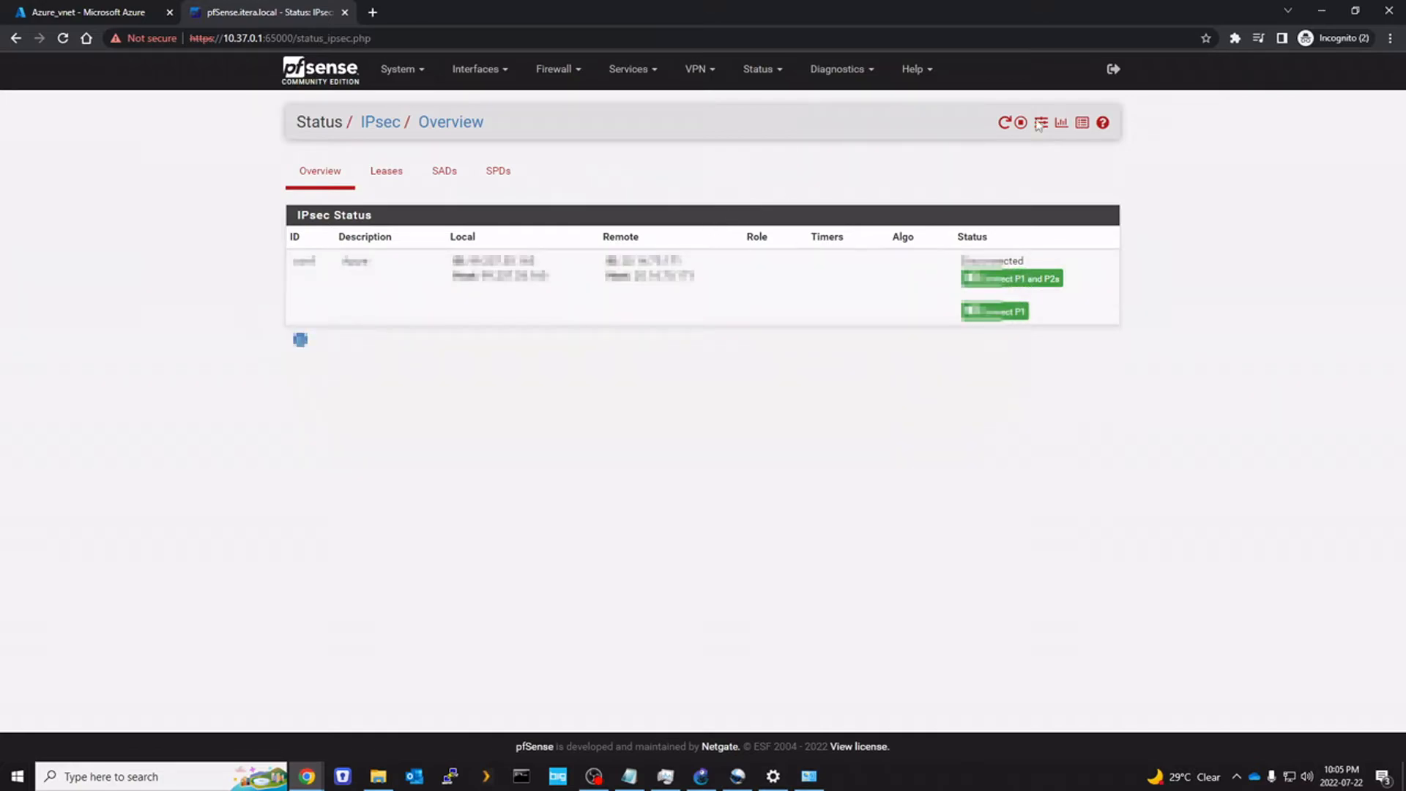
{"action": "left_click", "coordinate": [1004, 123]}
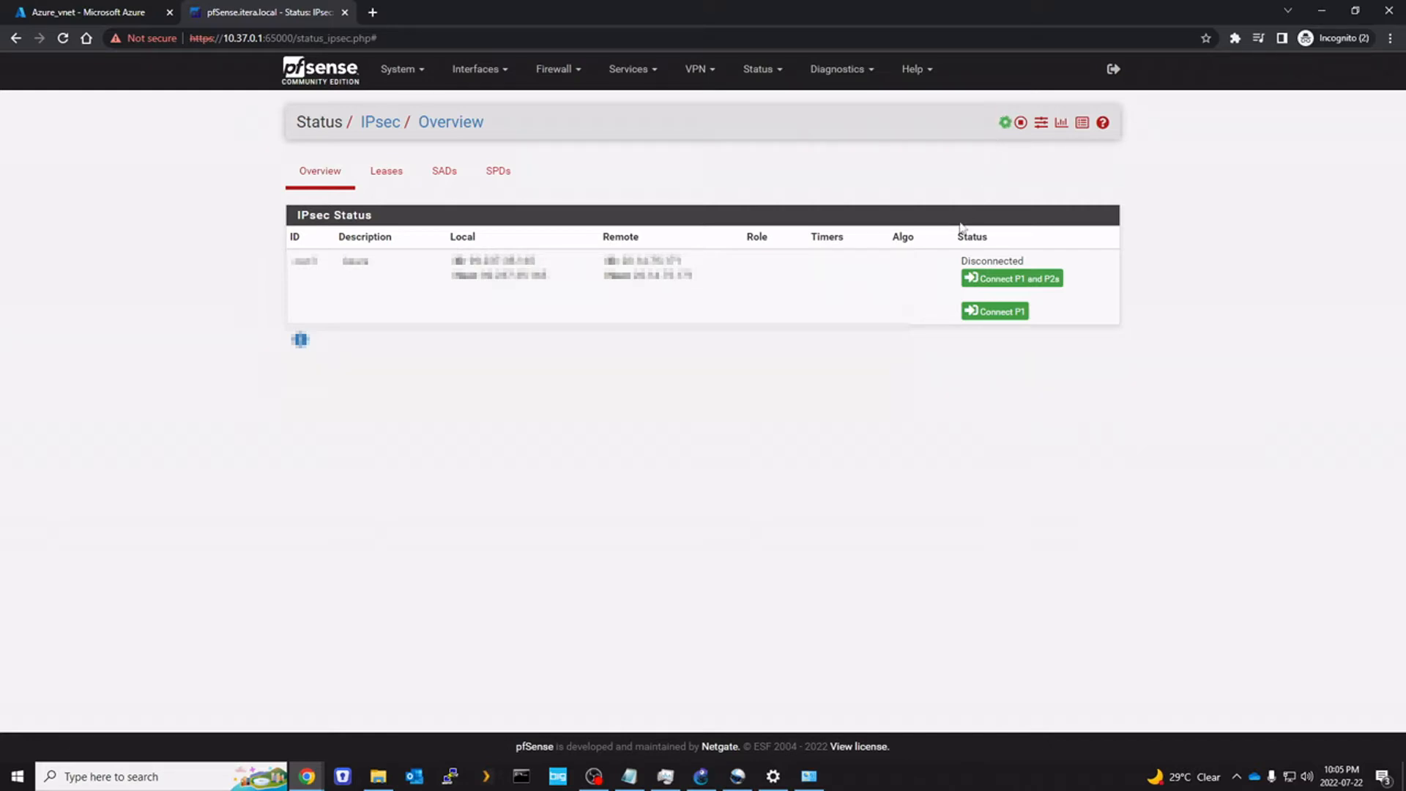
{"action": "left_click", "coordinate": [1000, 282]}
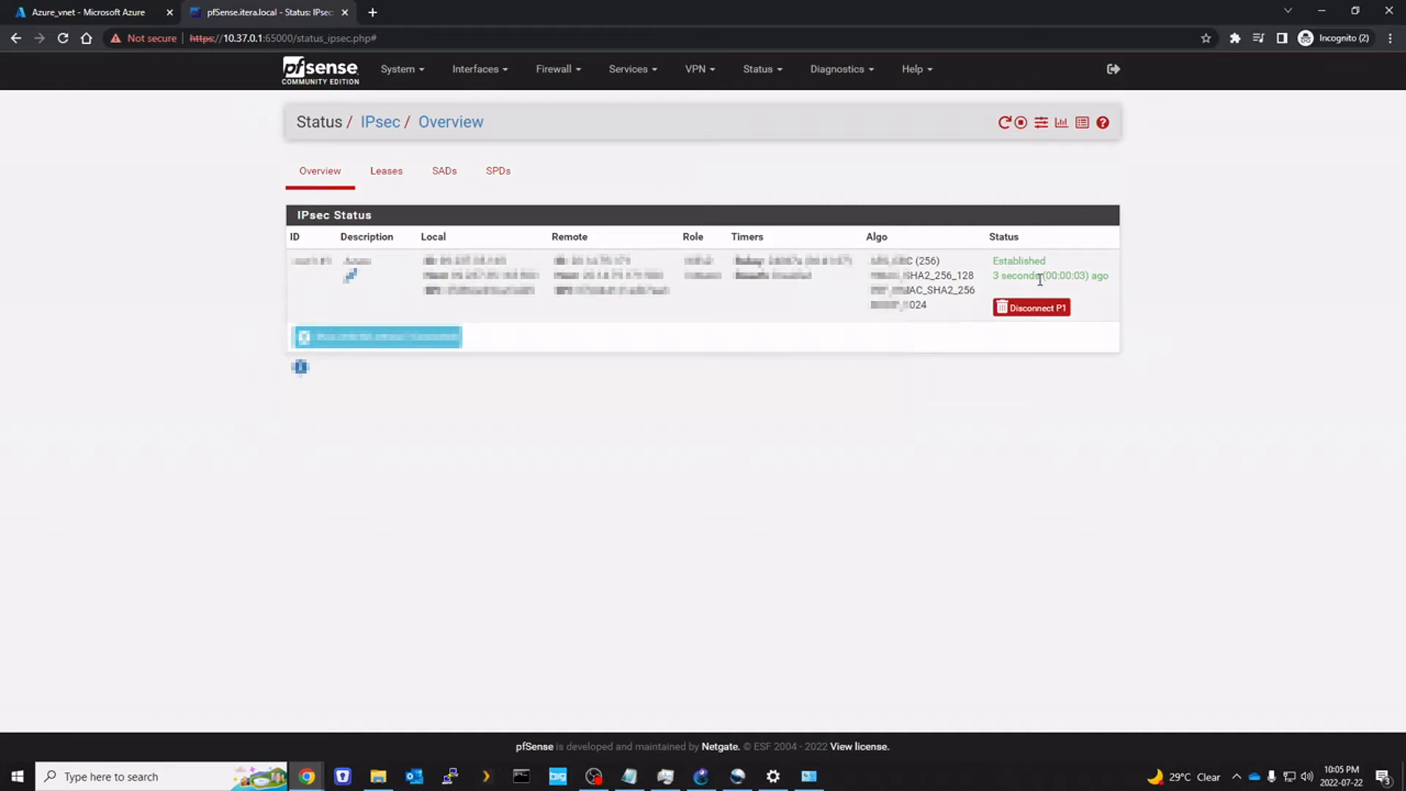
{"action": "left_click", "coordinate": [432, 338]}
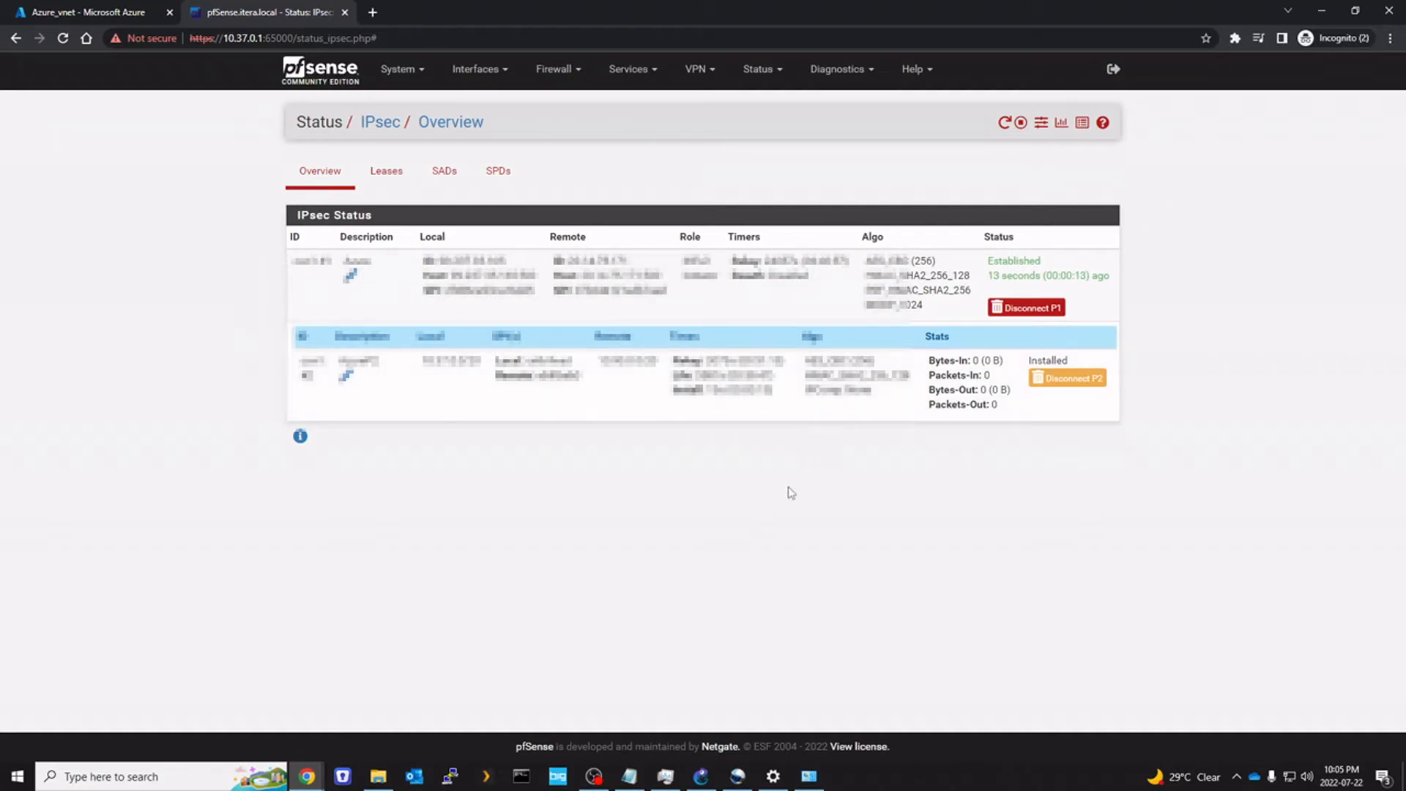
Launch Command Prompt and move it aside to keep the IPsec status table visible
{"action": "left_click", "coordinate": [17, 777]}
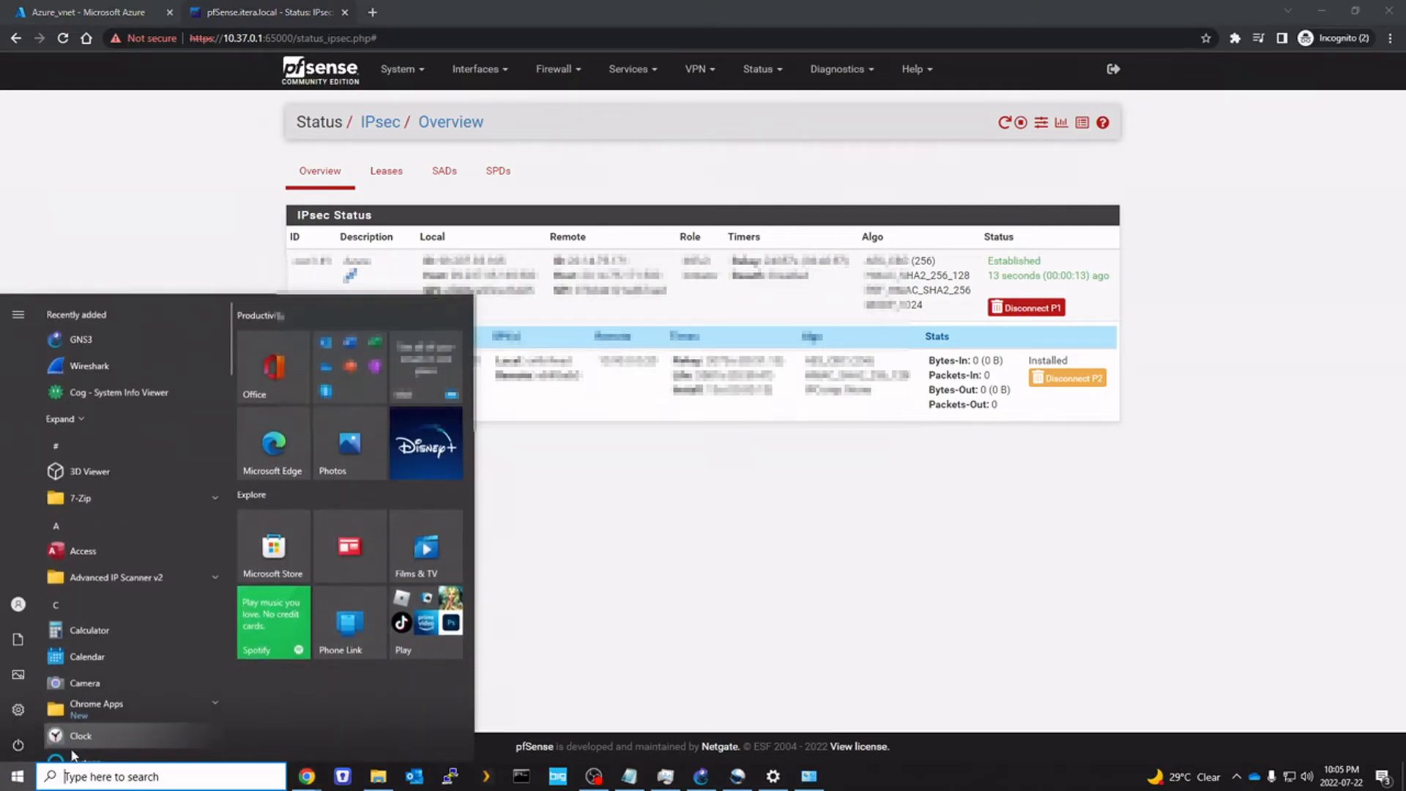
{"action": "type", "text": "cx"}
{"action": "type", "text": "md"}
{"action": "key", "text": "Return"}
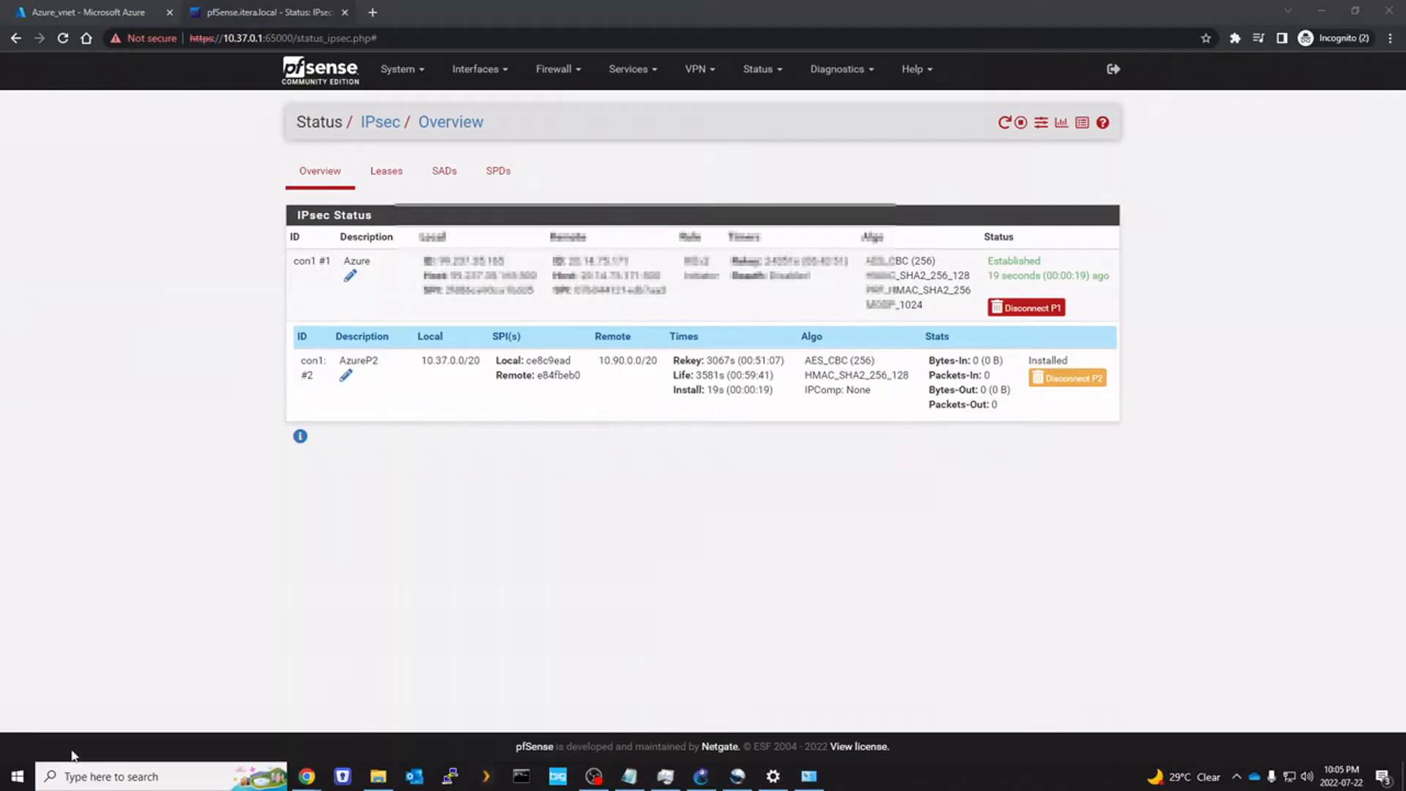
{"action": "left_click_drag", "start_coordinate": [434, 186], "coordinate": [713, 319]}
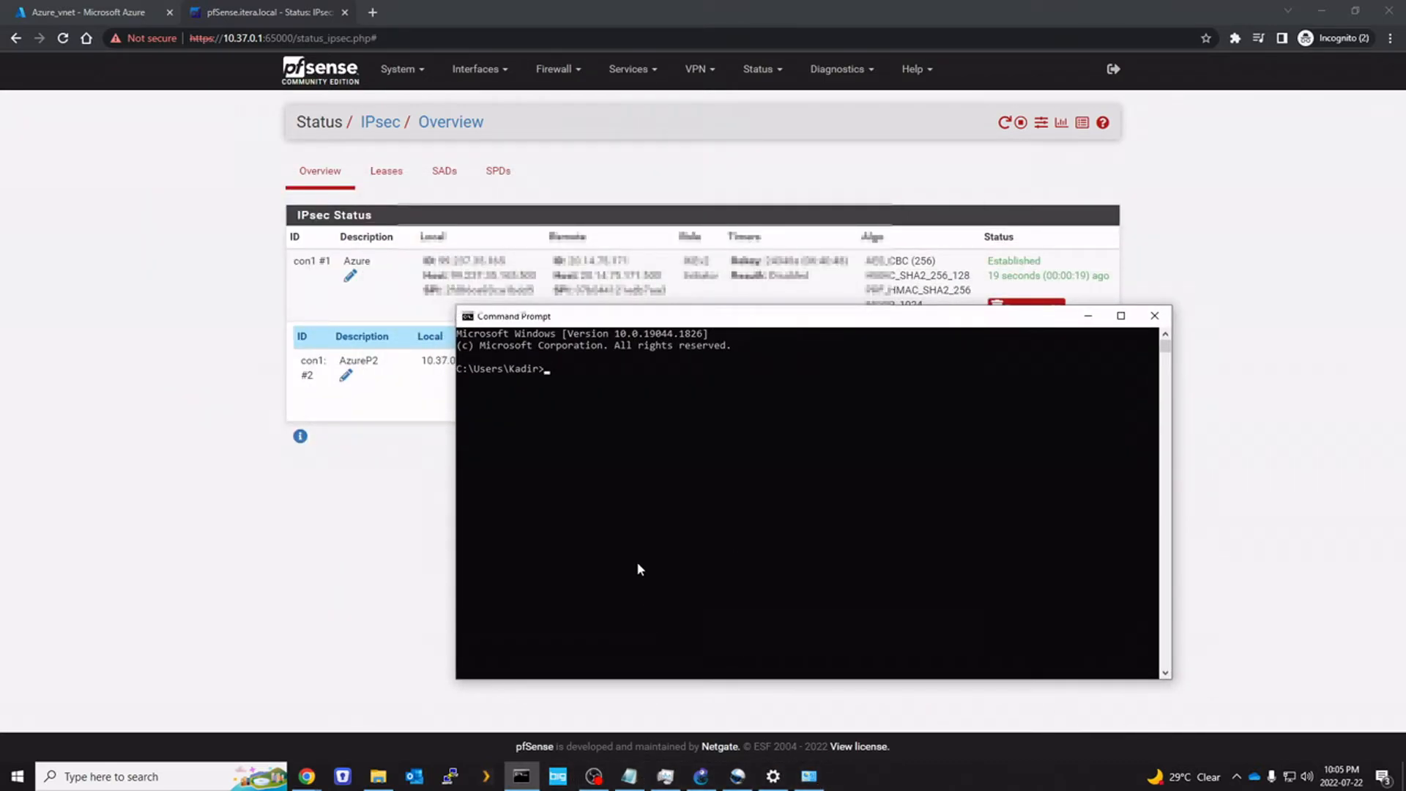
Ping 10.90.0.4 across the tunnel and watch the requests time out
{"action": "type", "text": "ping"}
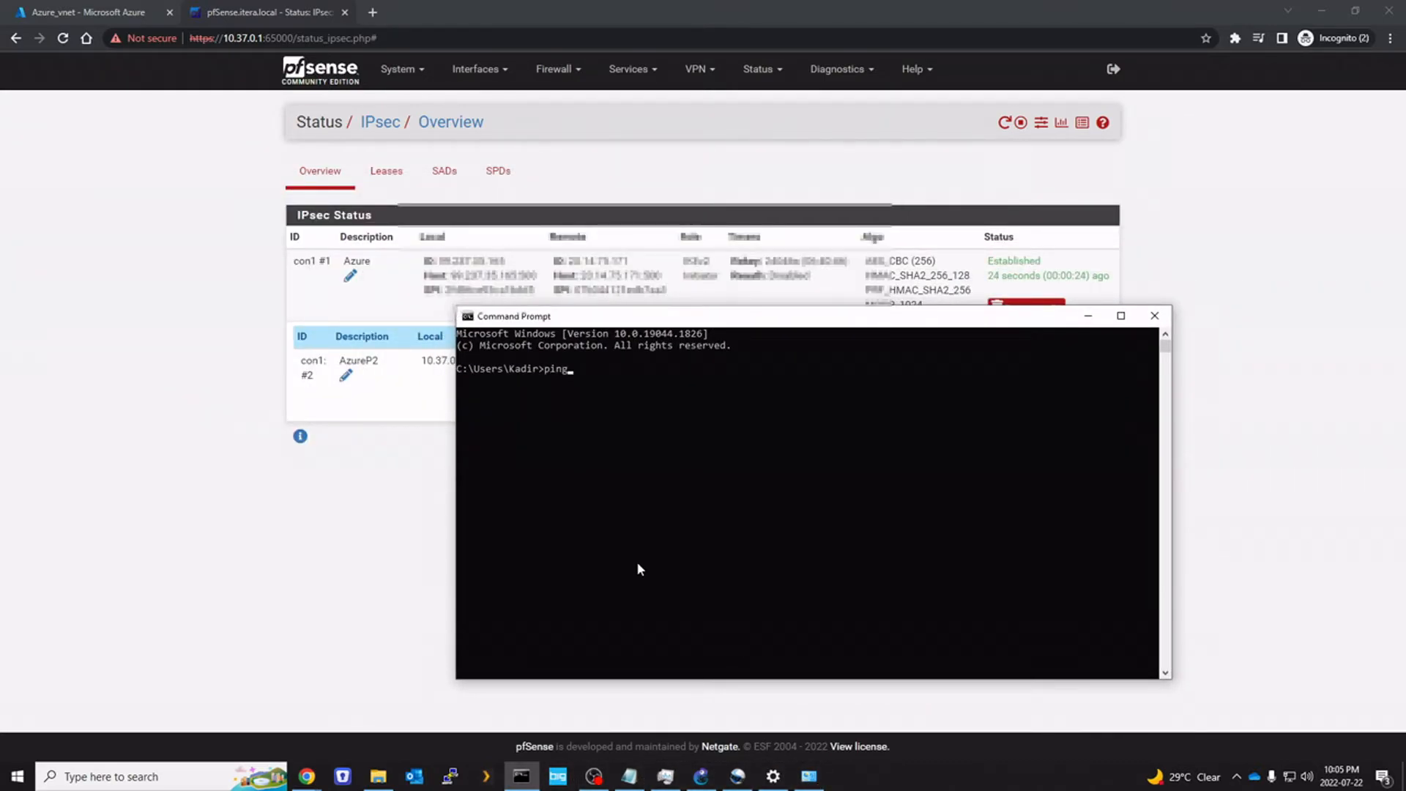
{"action": "type", "text": " 10.90."}
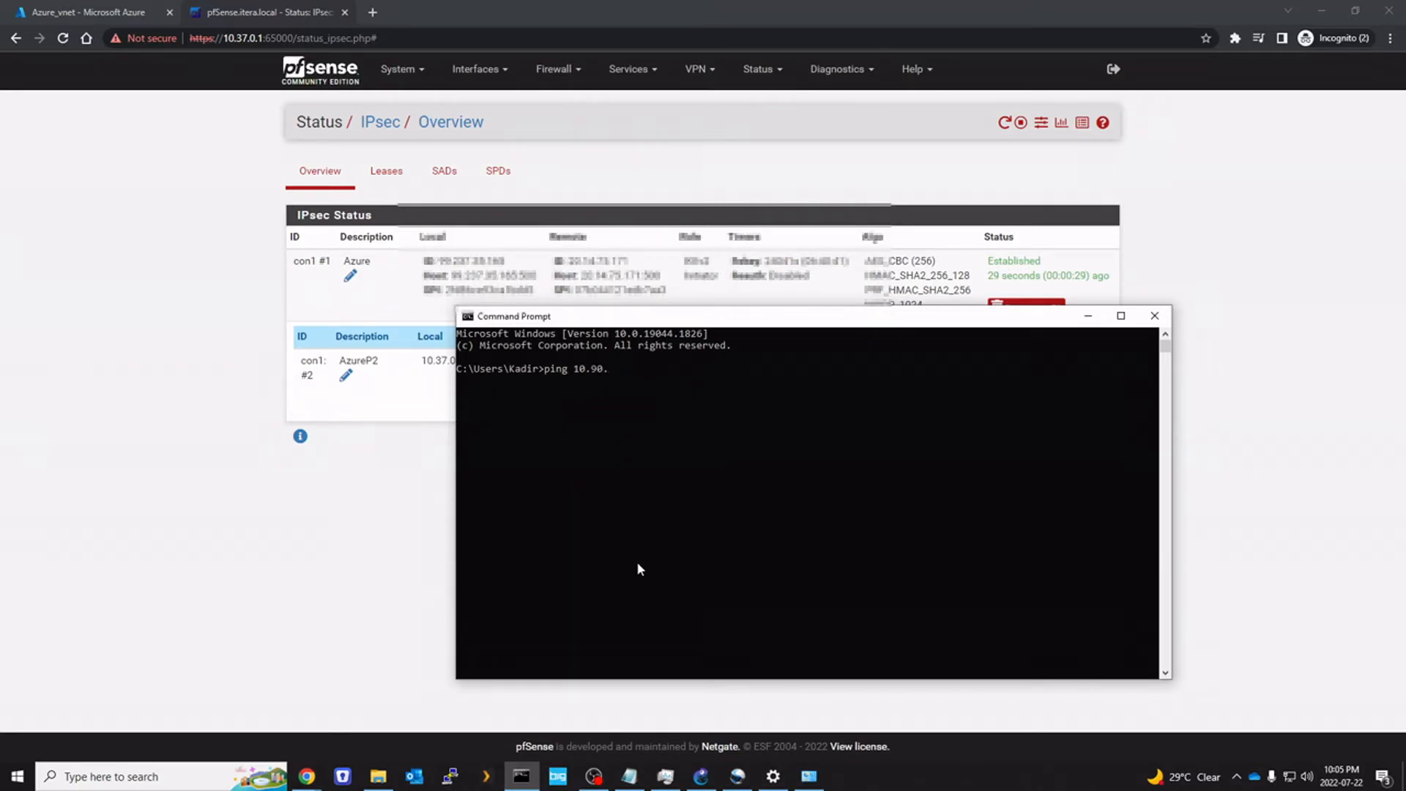
{"action": "type", "text": "0.4"}
{"action": "key", "text": "Return"}
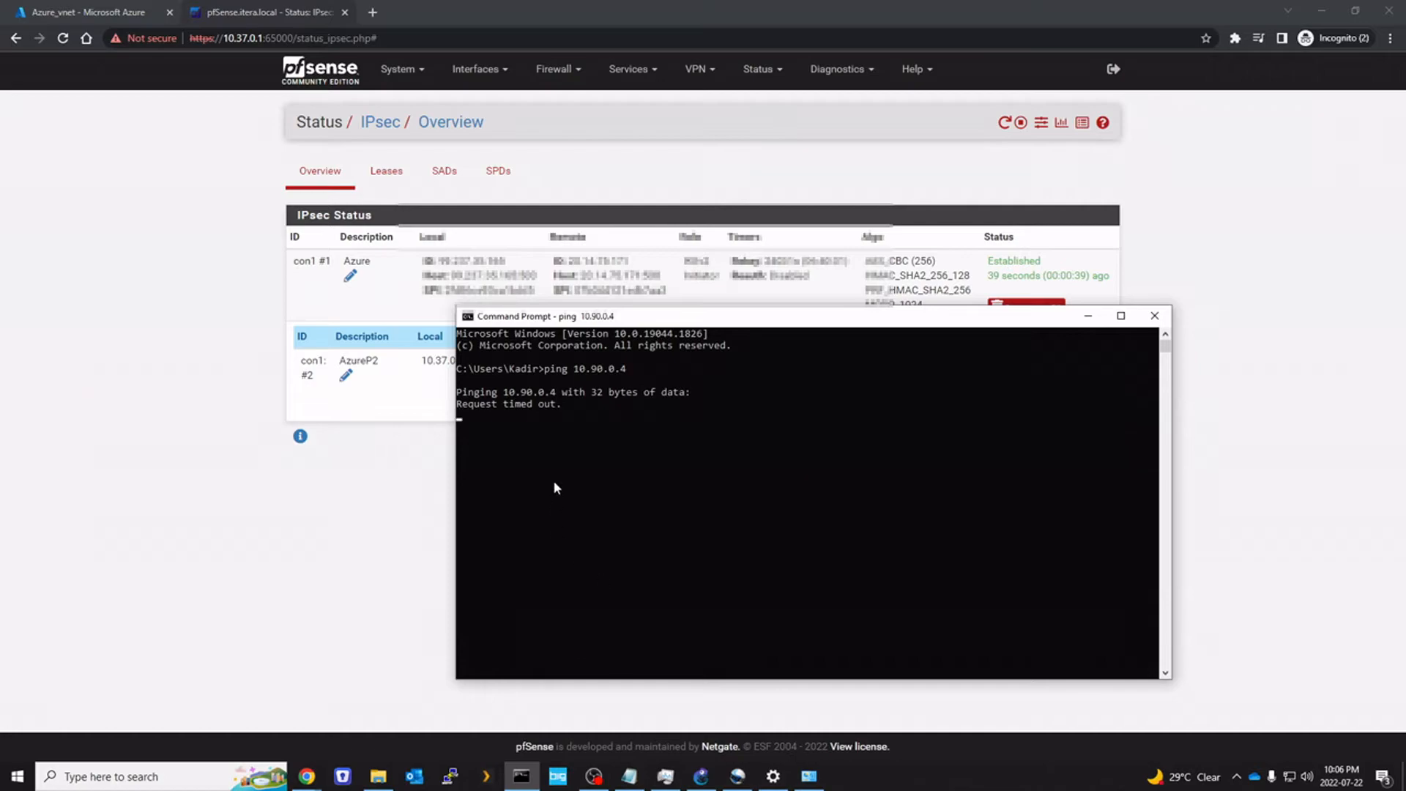
{"action": "left_click_drag", "start_coordinate": [504, 393], "coordinate": [553, 396]}
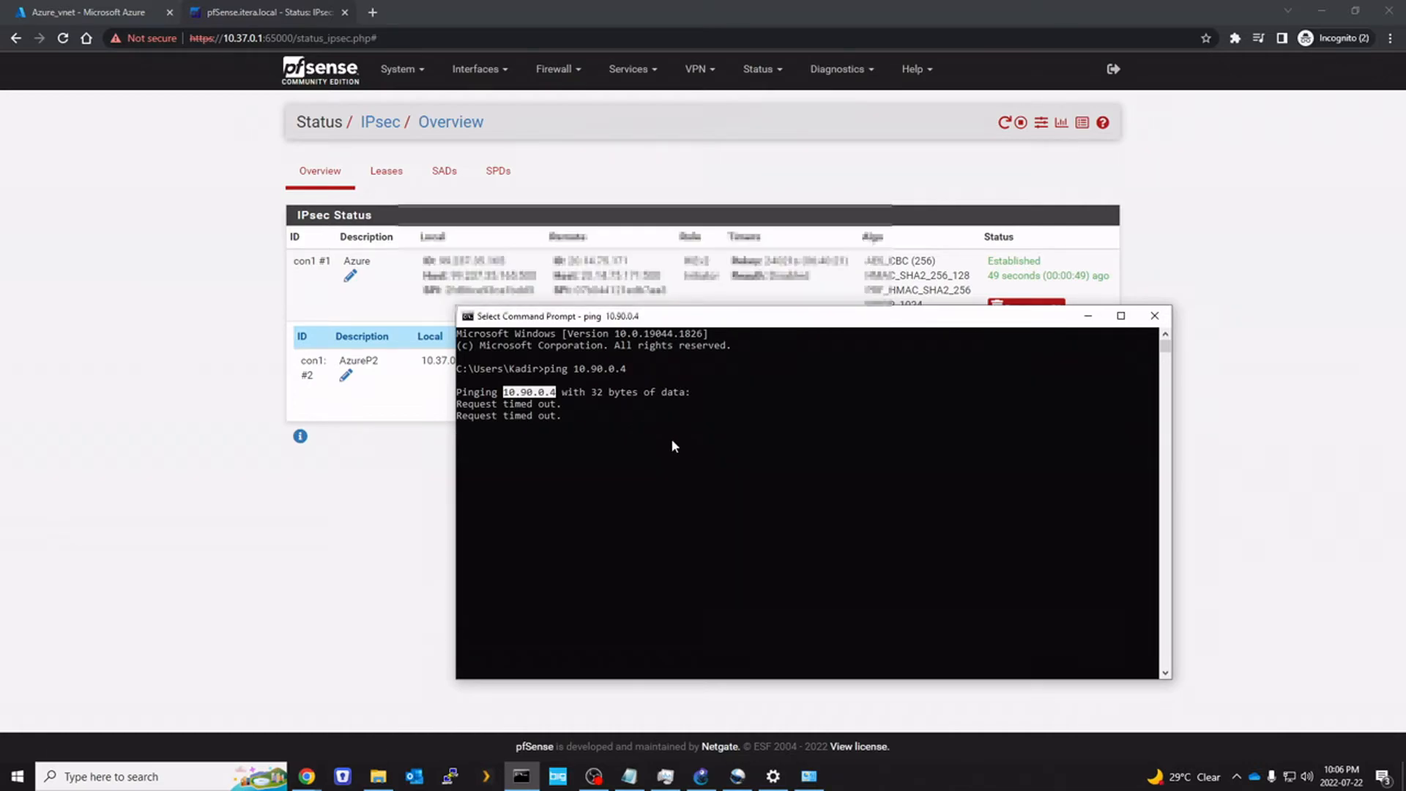
{"action": "key", "text": "super"}
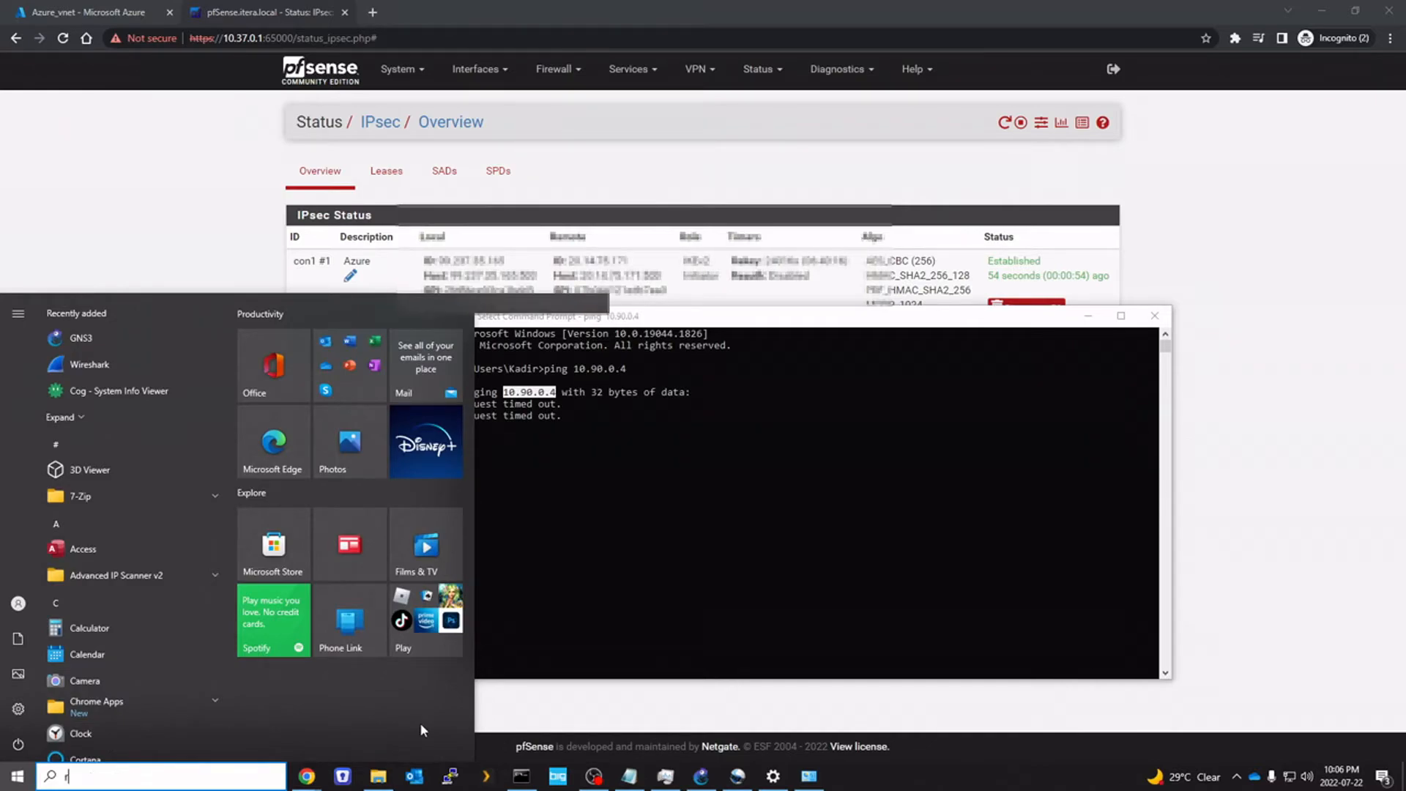
Connect via Remote Desktop to the Azure VM, entering the account password and accepting the certificate
{"action": "type", "text": "remote"}
{"action": "key", "text": "Return"}
{"action": "left_click", "coordinate": [781, 313]}
{"action": "type", "text": "***********"}
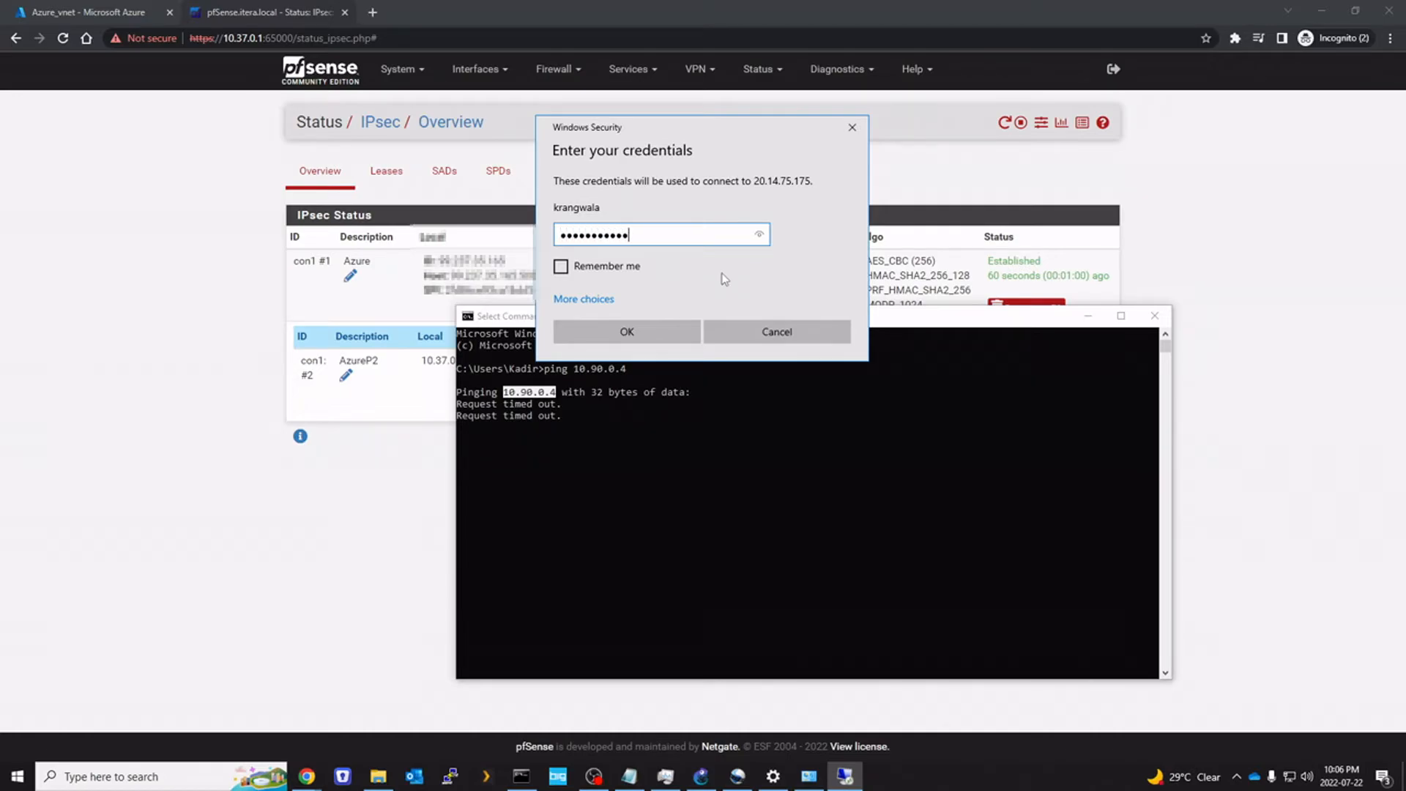
{"action": "type", "text": "*"}
{"action": "key", "text": "Return"}
{"action": "key", "text": "Left"}
{"action": "key", "text": "Return"}
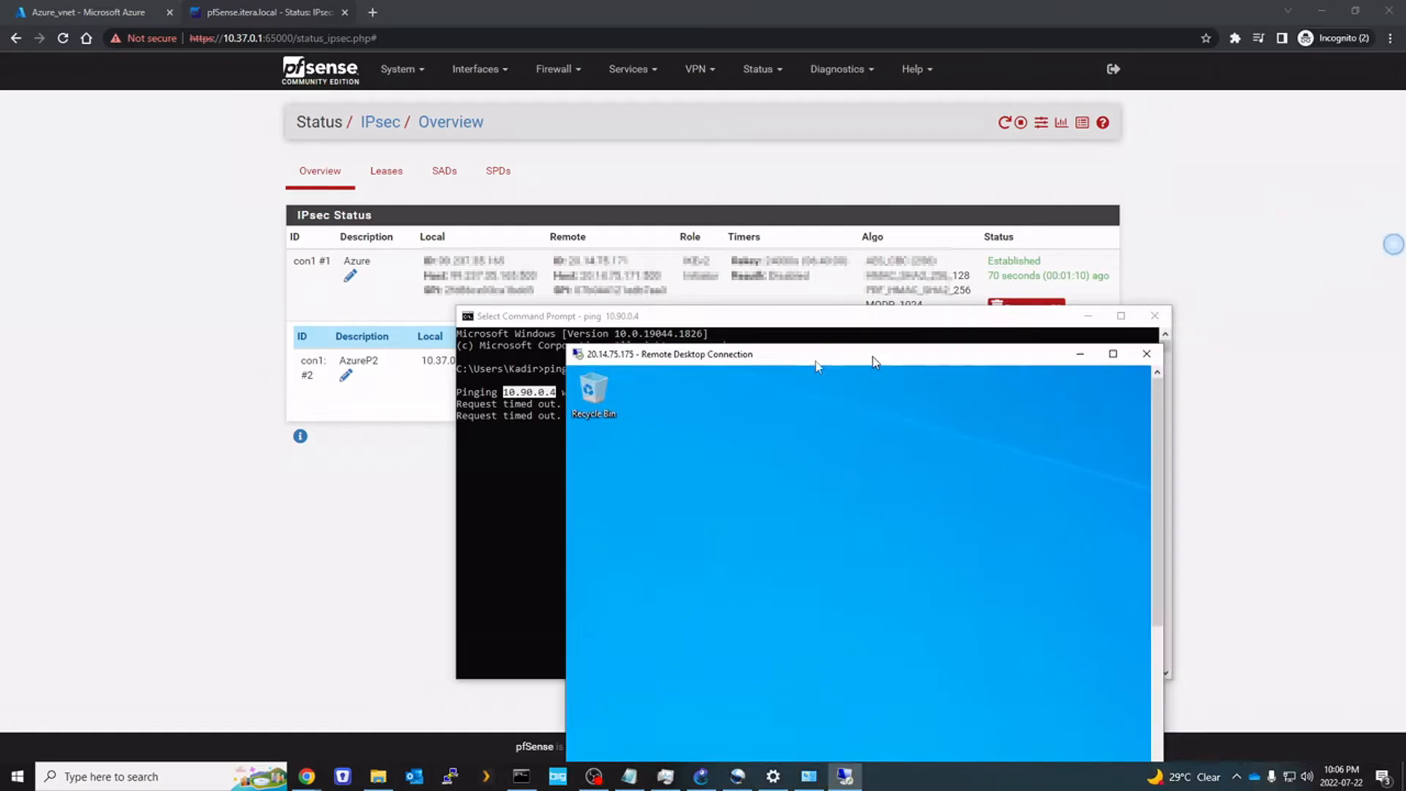
Launch Windows Defender Firewall with Advanced Security on the VM with wf.msc
{"action": "key", "text": "super"}
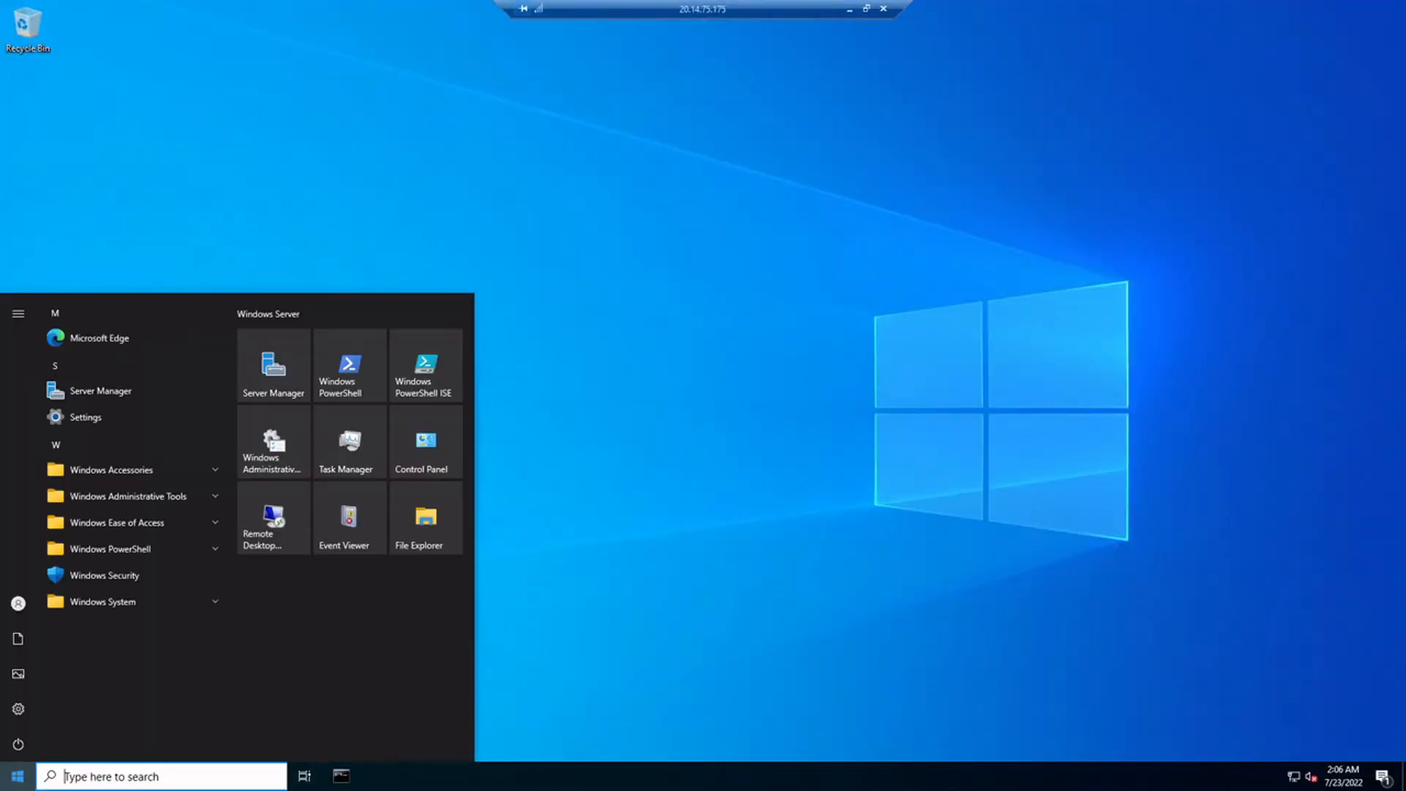
{"action": "type", "text": "remote"}
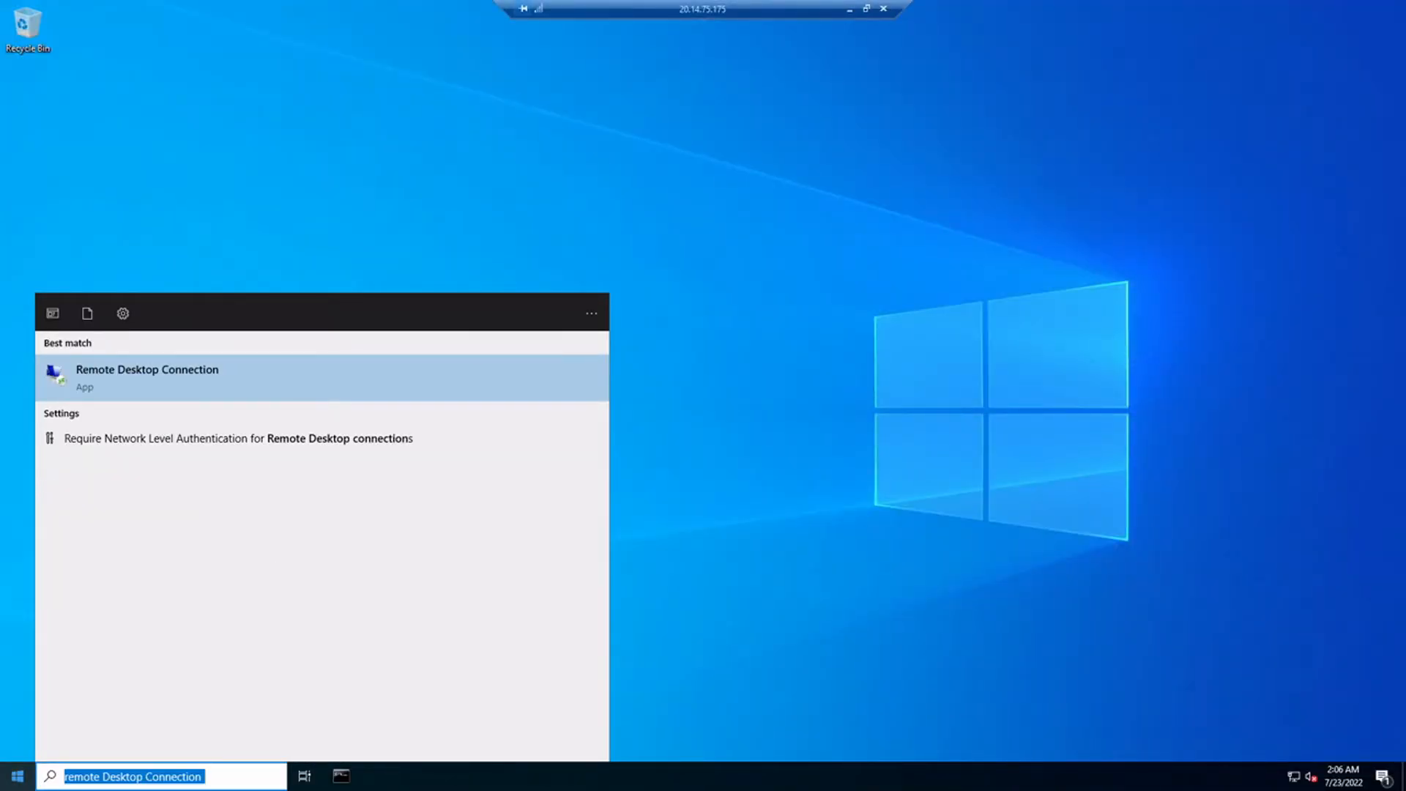
{"action": "type", "text": "wf.msc"}
{"action": "key", "text": "Return"}
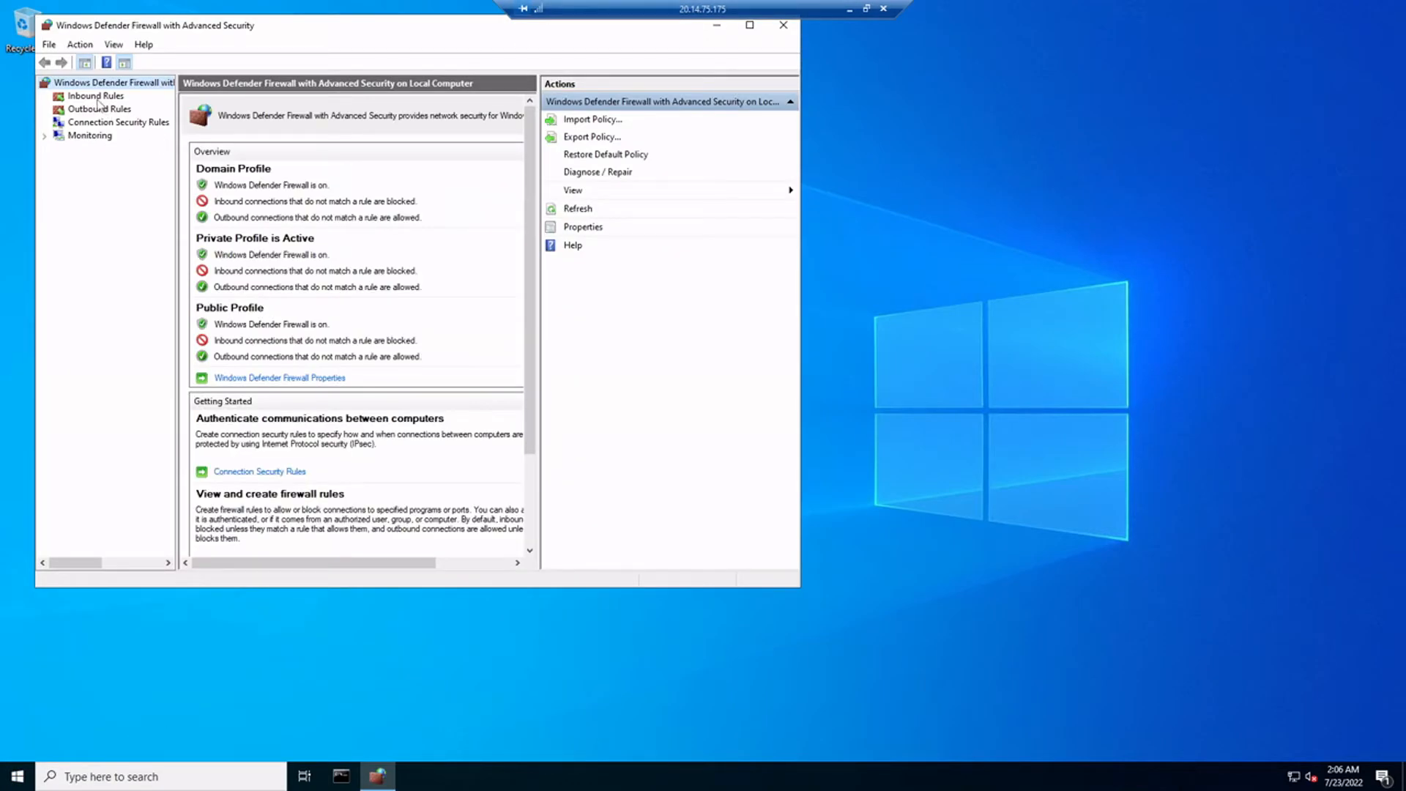
Start a new custom inbound rule covering all programs and any protocol
{"action": "left_click", "coordinate": [96, 98]}
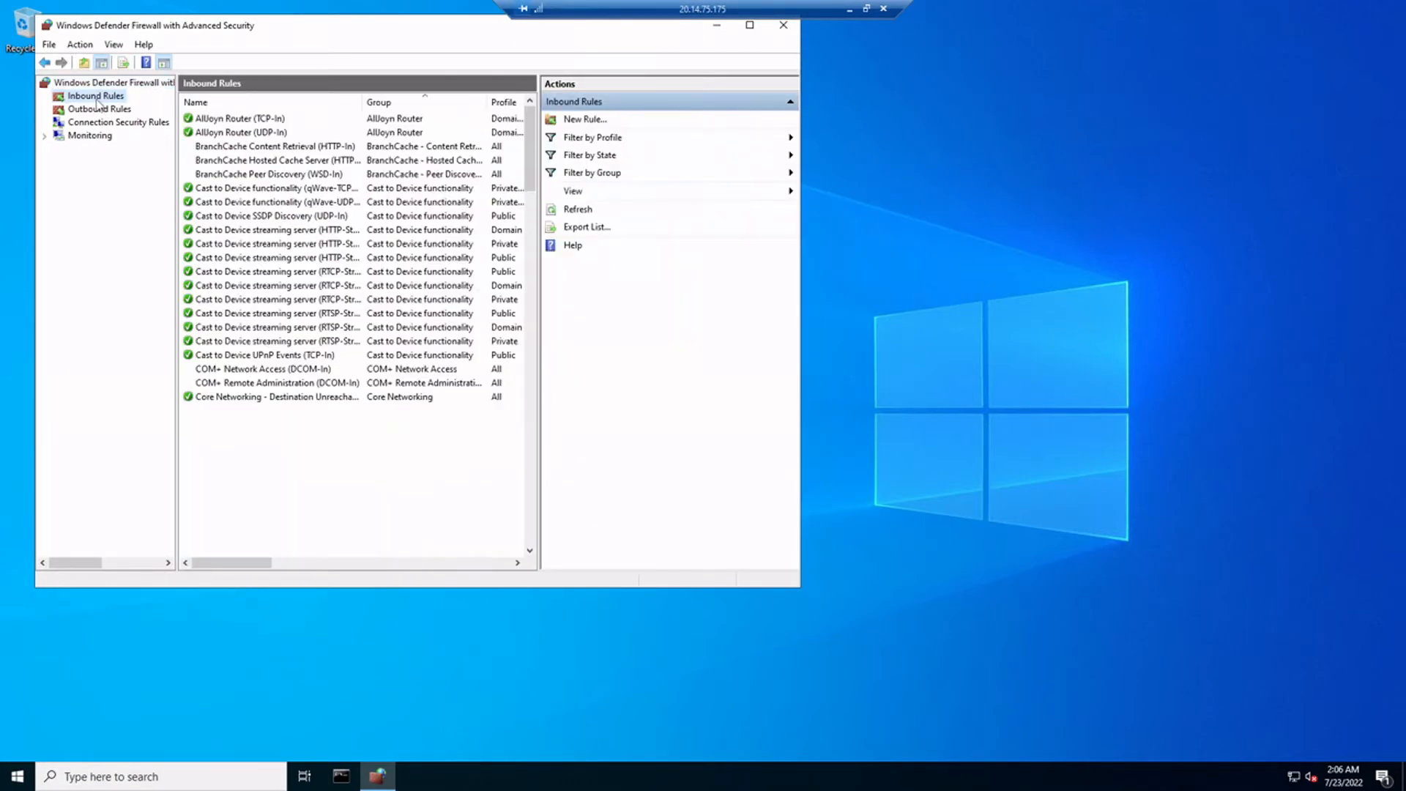
{"action": "right_click", "coordinate": [97, 103]}
{"action": "left_click", "coordinate": [136, 111]}
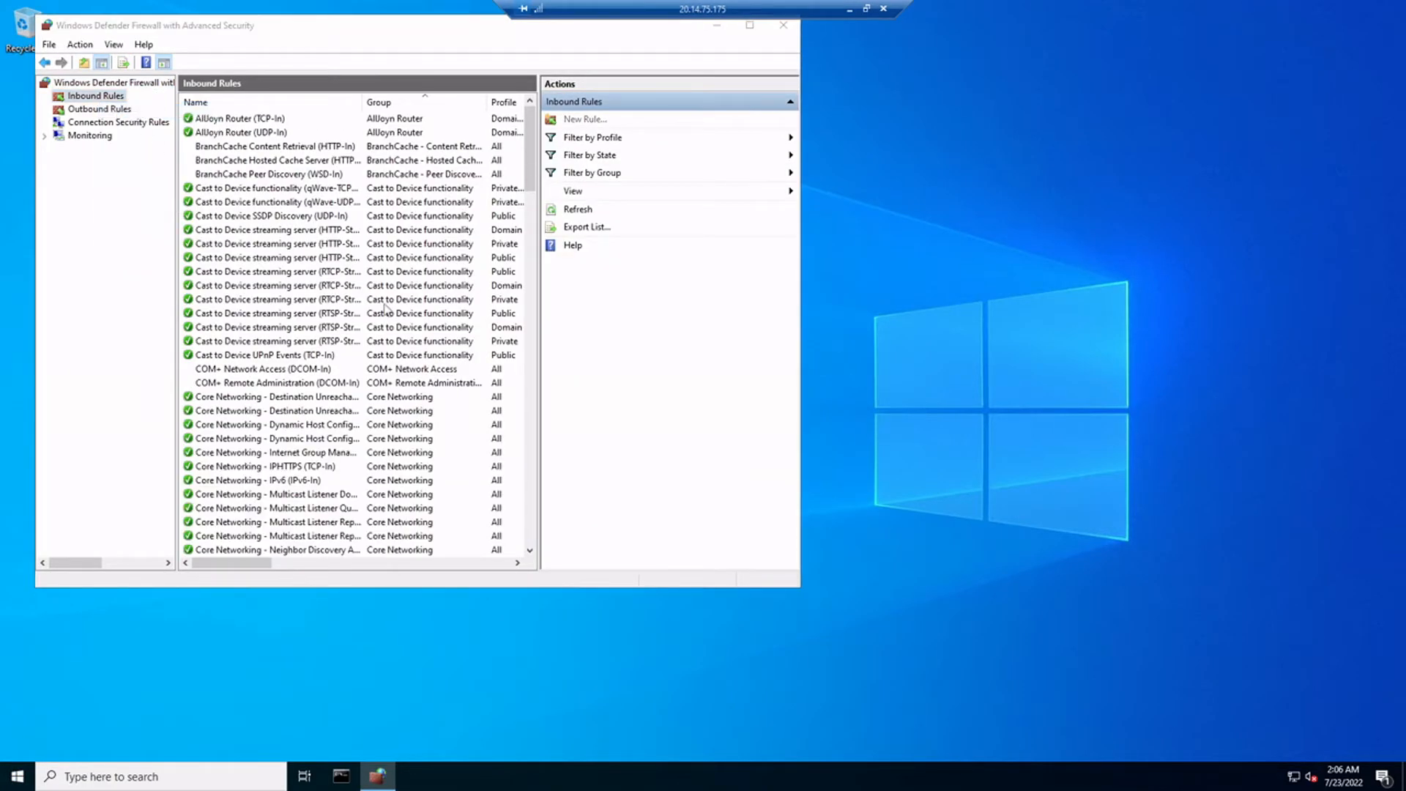
{"action": "left_click", "coordinate": [233, 306]}
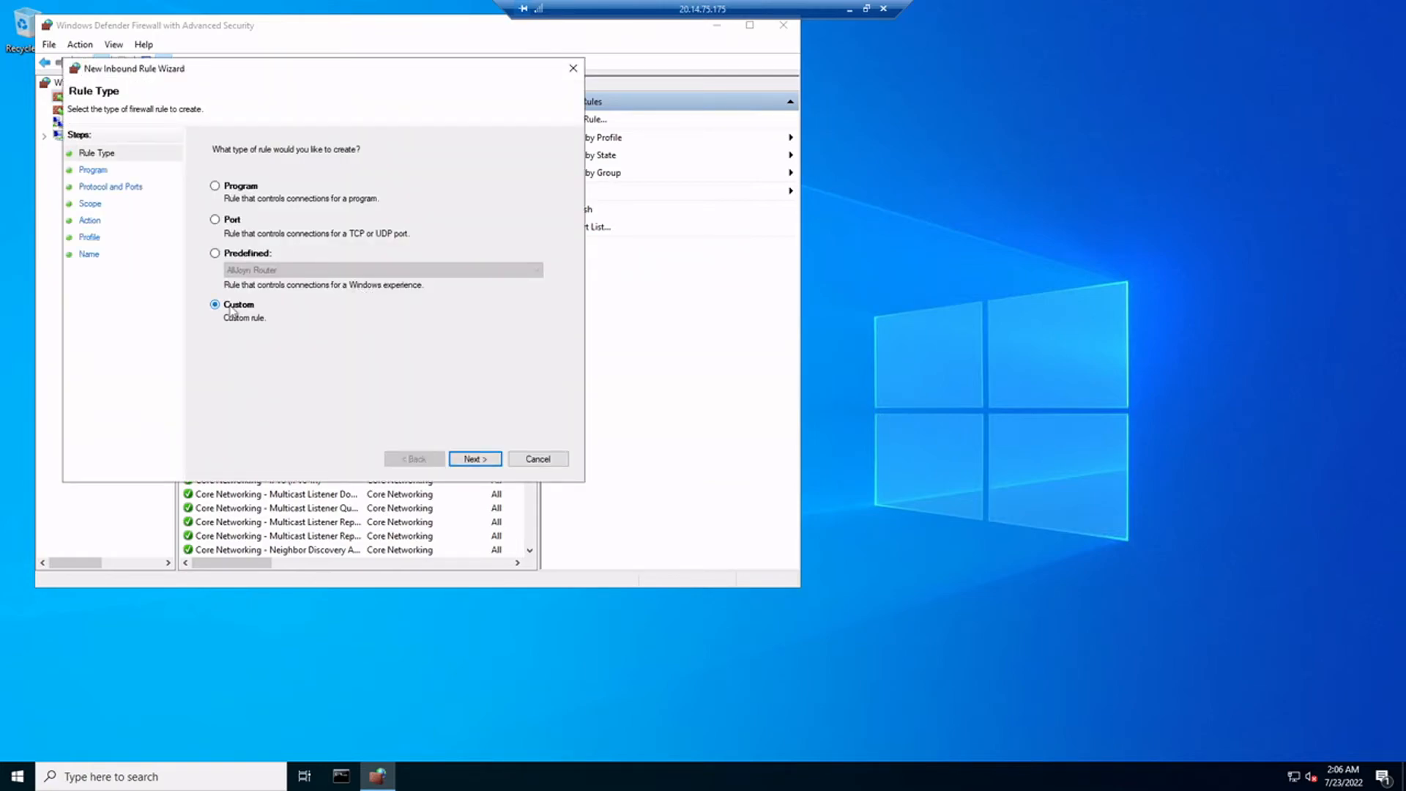
{"action": "left_click", "coordinate": [473, 459]}
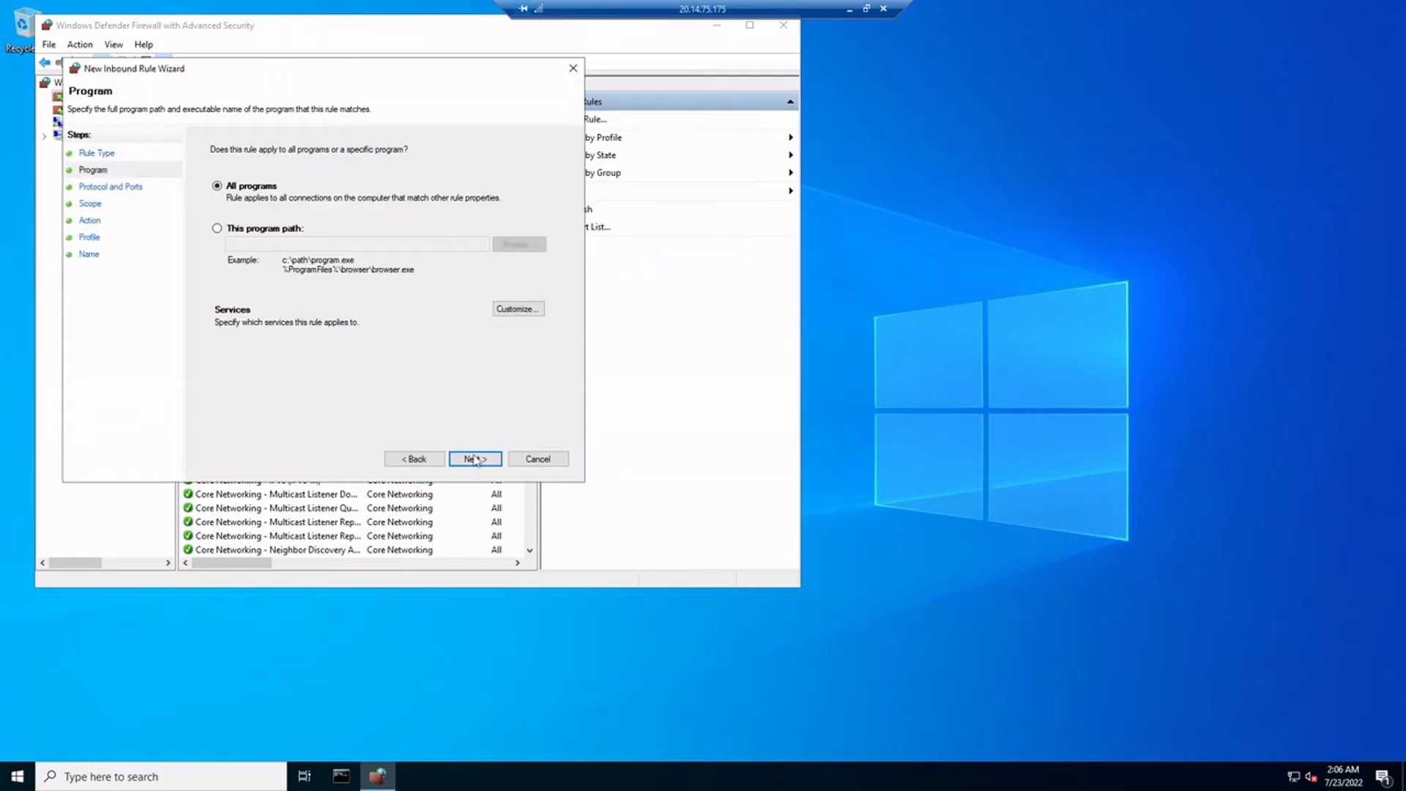
{"action": "left_click", "coordinate": [474, 460]}
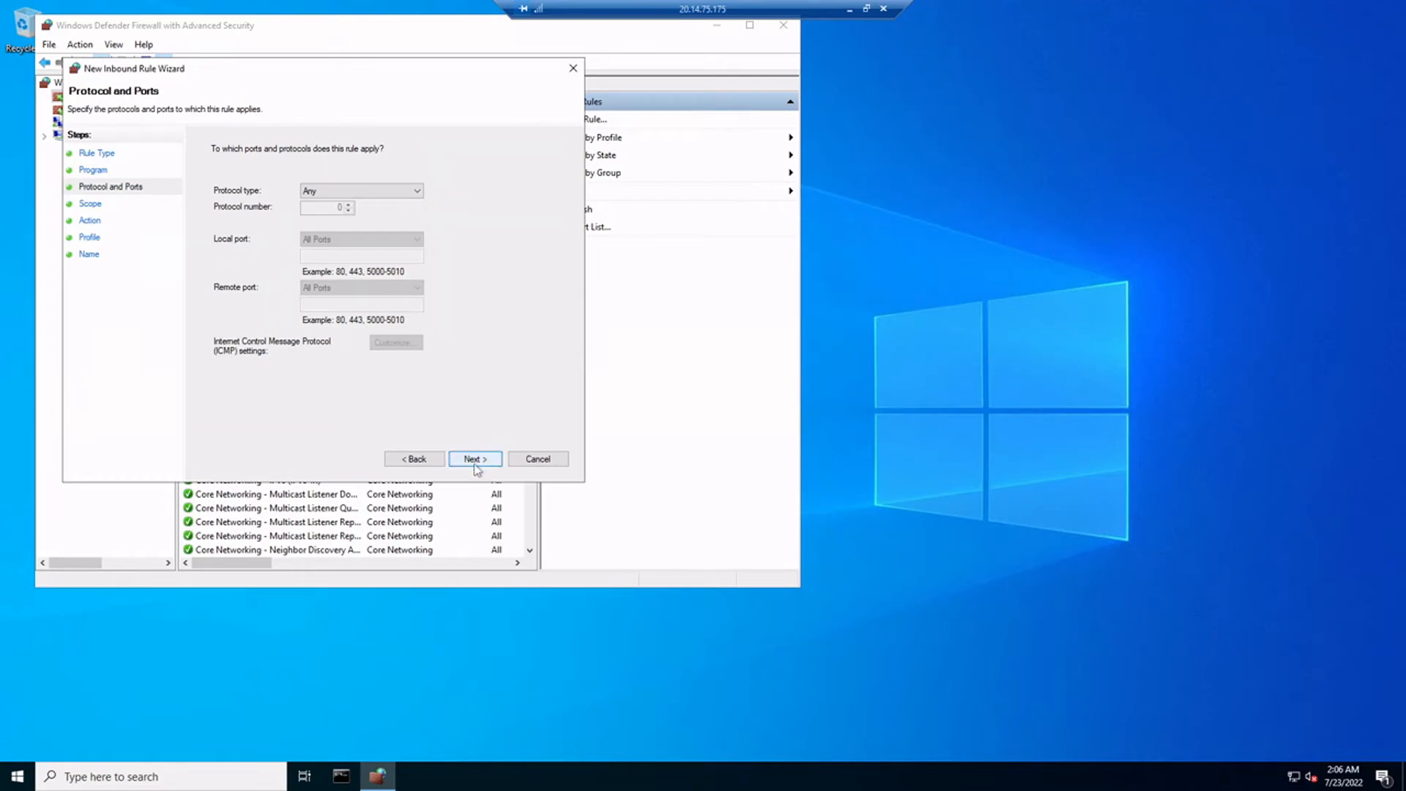
{"action": "left_click", "coordinate": [481, 465]}
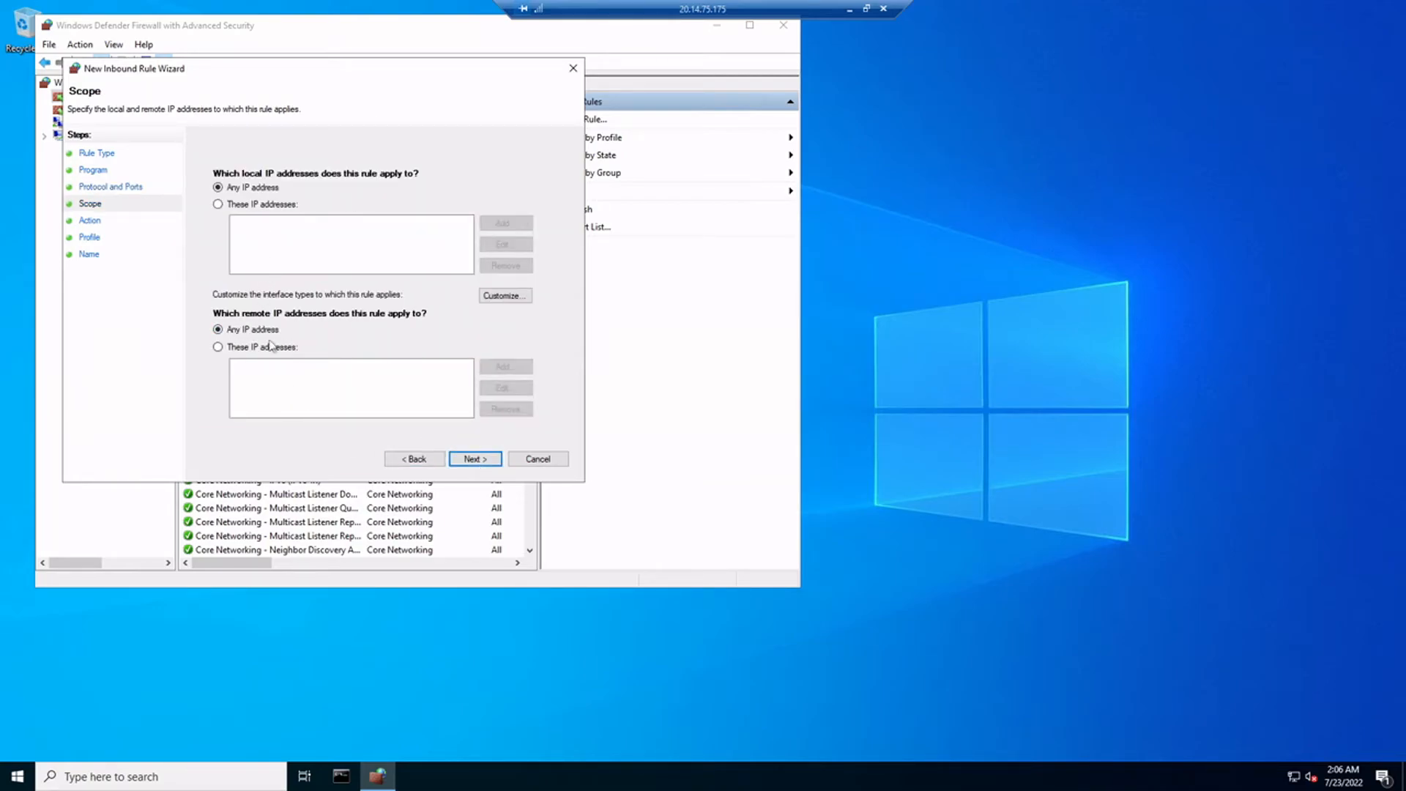
Limit the rule's remote addresses to the 10.37.0.0/20 subnet
{"action": "left_click", "coordinate": [237, 349]}
{"action": "left_click", "coordinate": [506, 367]}
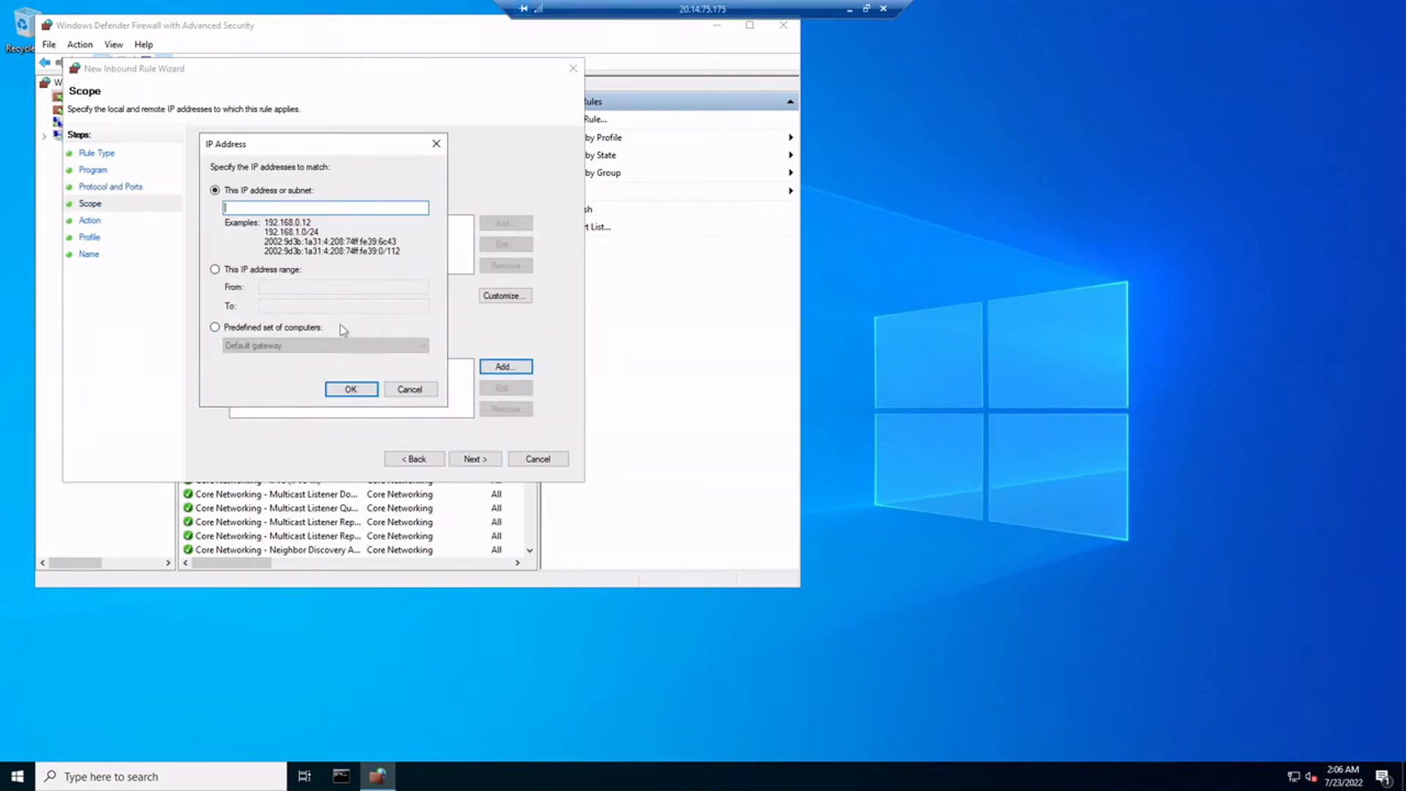
{"action": "type", "text": "10.37.0.0/20"}
{"action": "key", "text": "Return"}
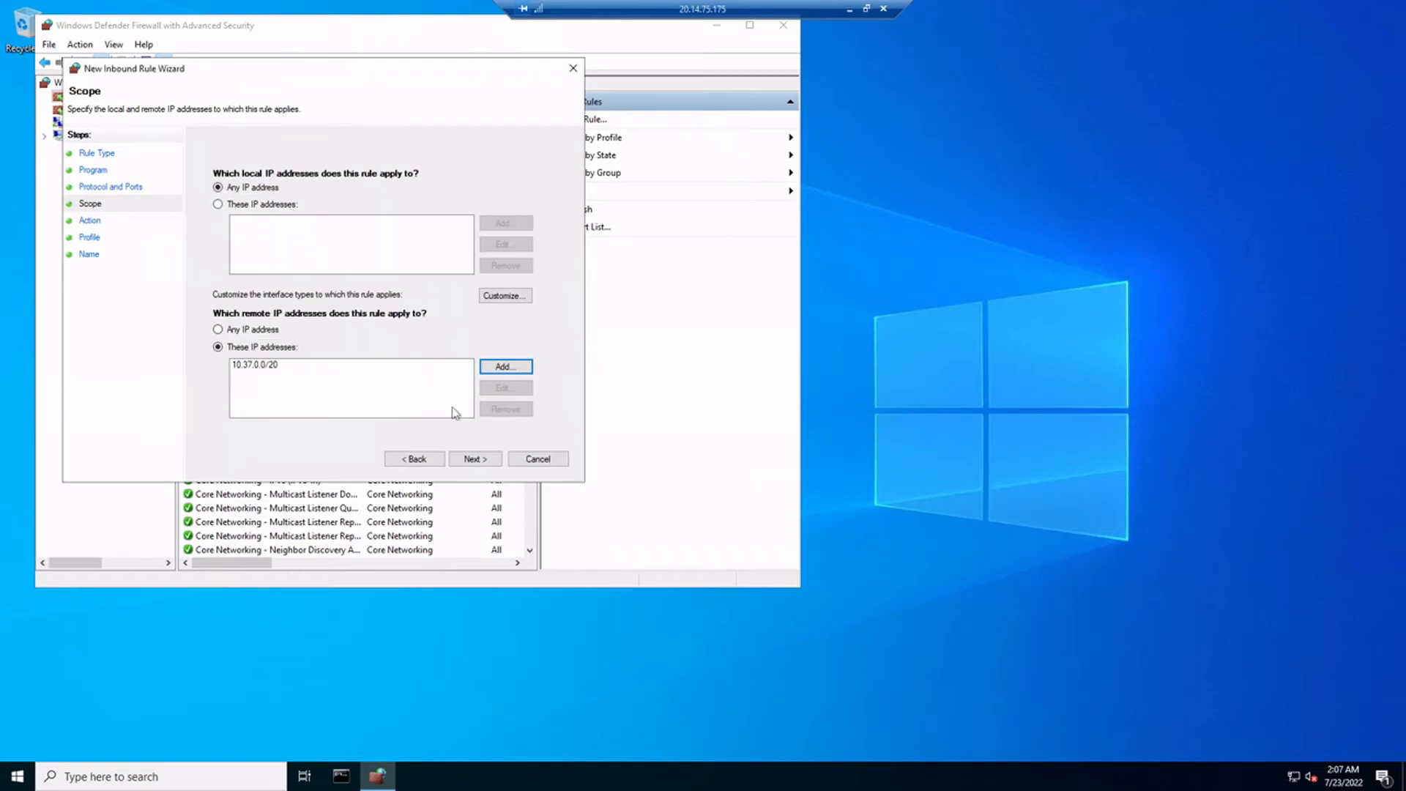
Allow the connection on all profiles and finish the rule named Pfsense_network
{"action": "left_click", "coordinate": [476, 460]}
{"action": "left_click", "coordinate": [477, 459]}
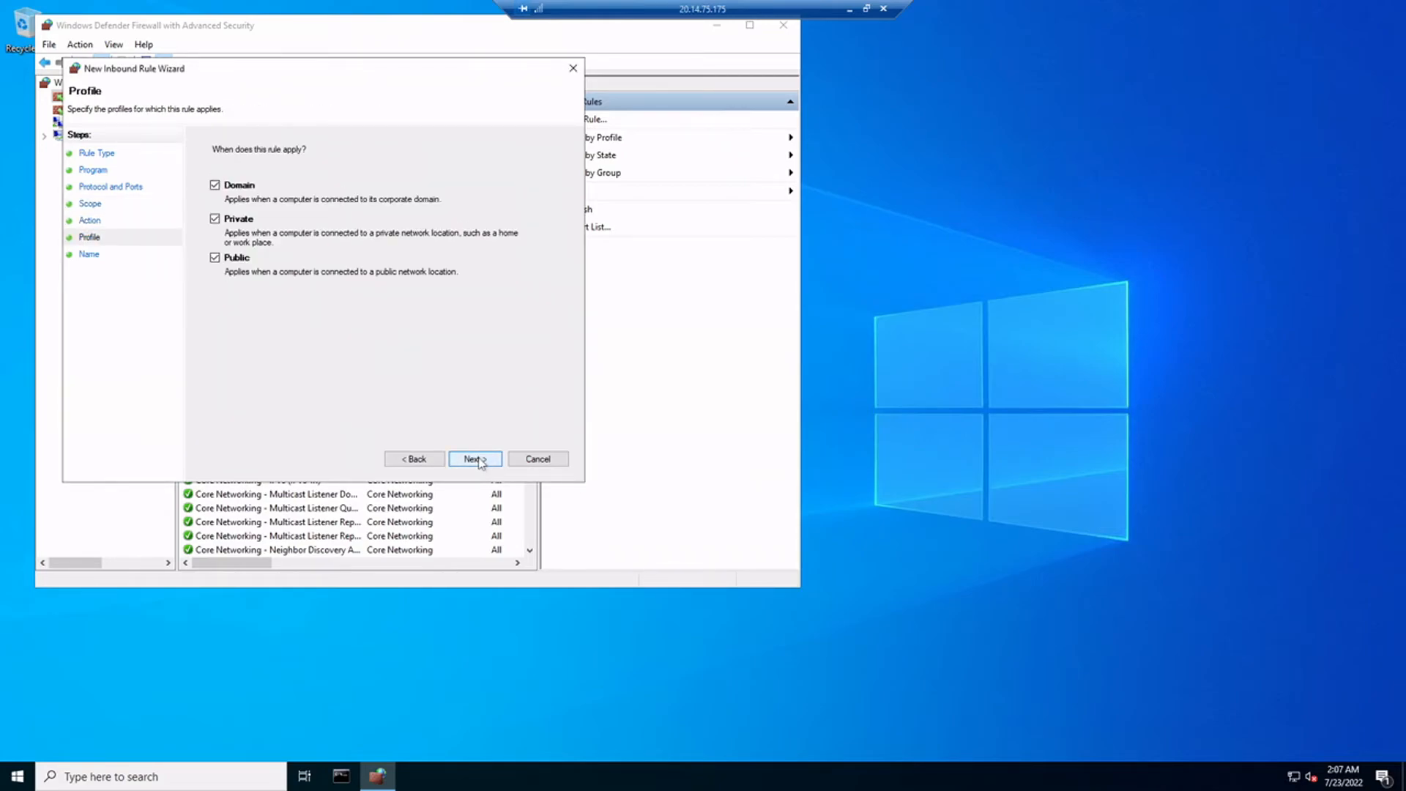
{"action": "left_click", "coordinate": [485, 459]}
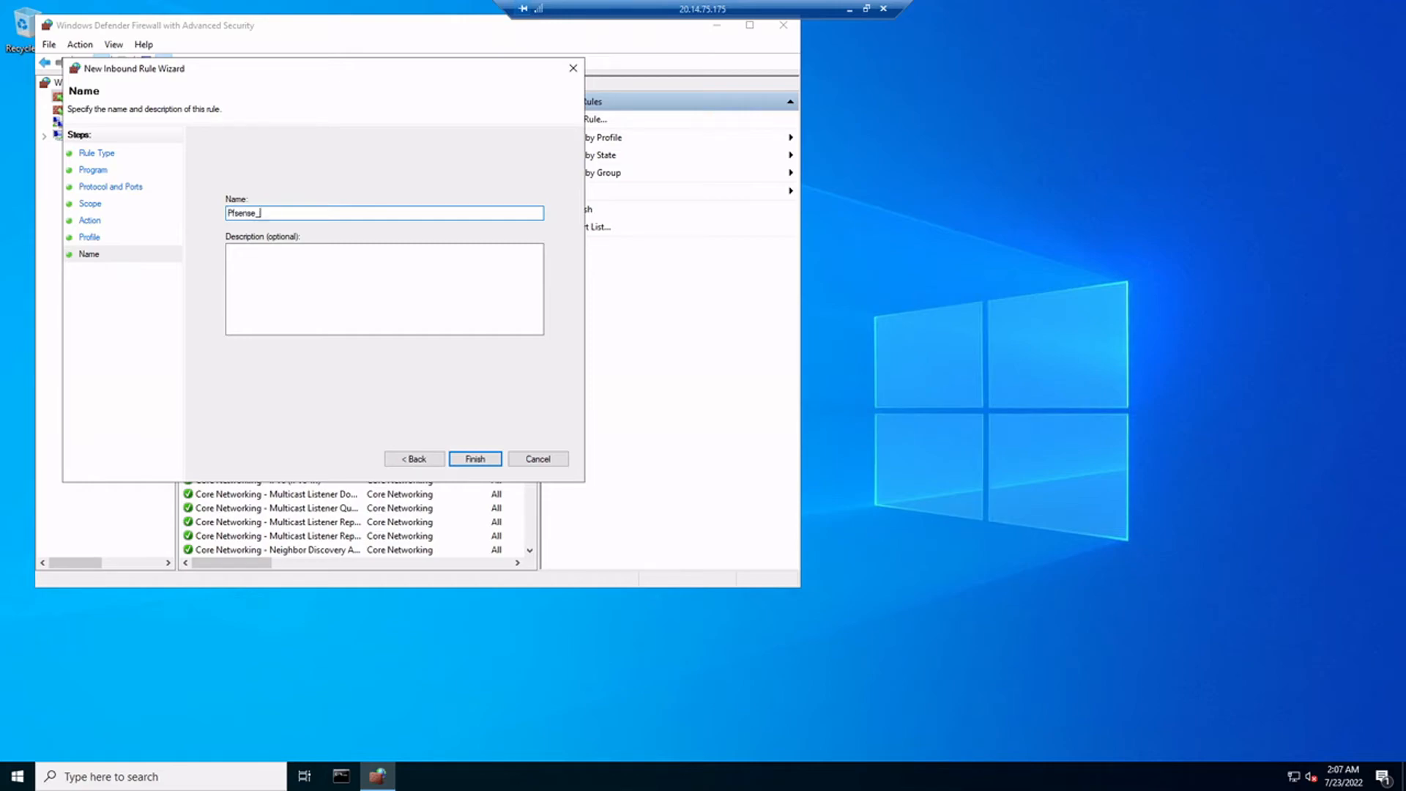
{"action": "type", "text": "Pfsense_network"}
{"action": "left_click", "coordinate": [475, 458]}
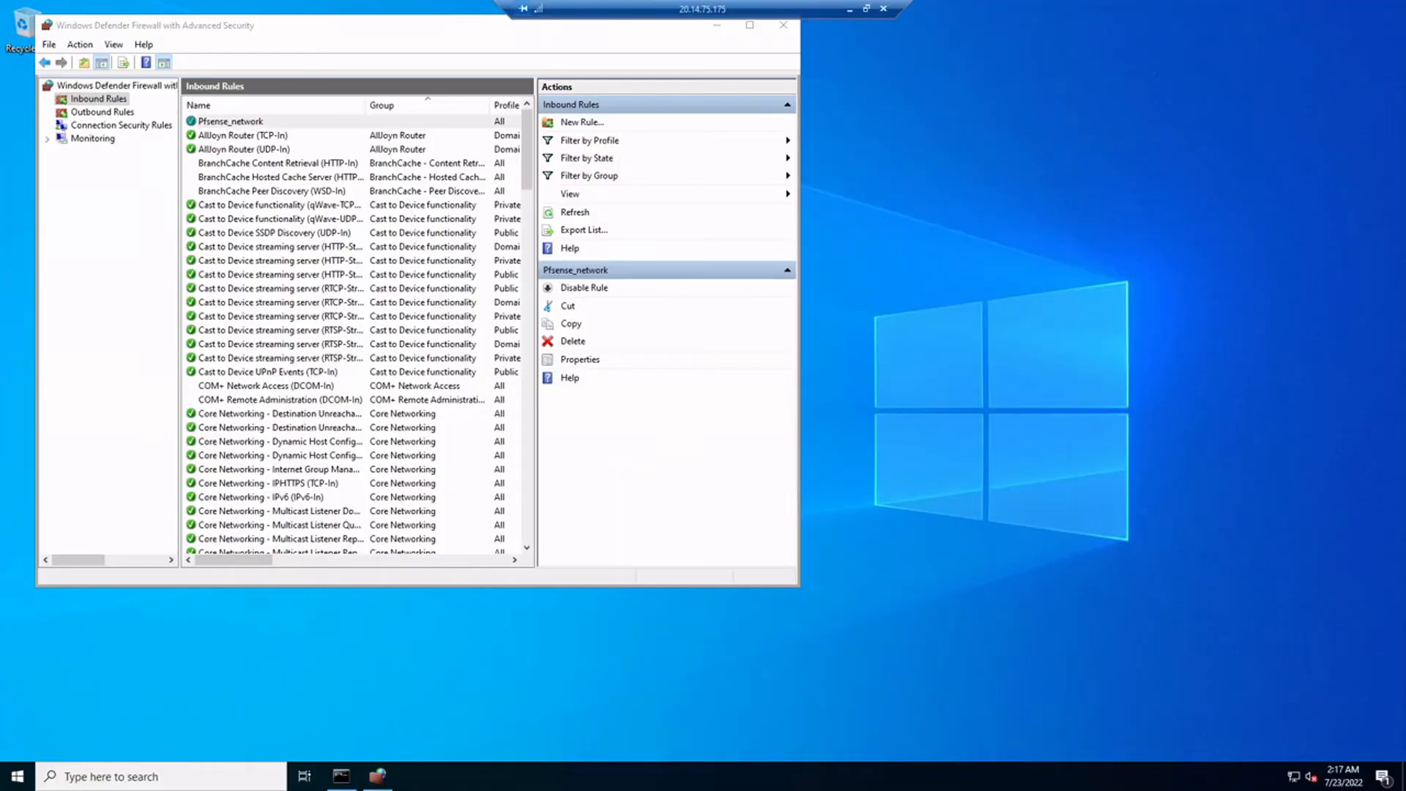
From the local Command Prompt, ping 10.90.0.4 again; all 4 requests time out
{"action": "left_click", "coordinate": [850, 9]}
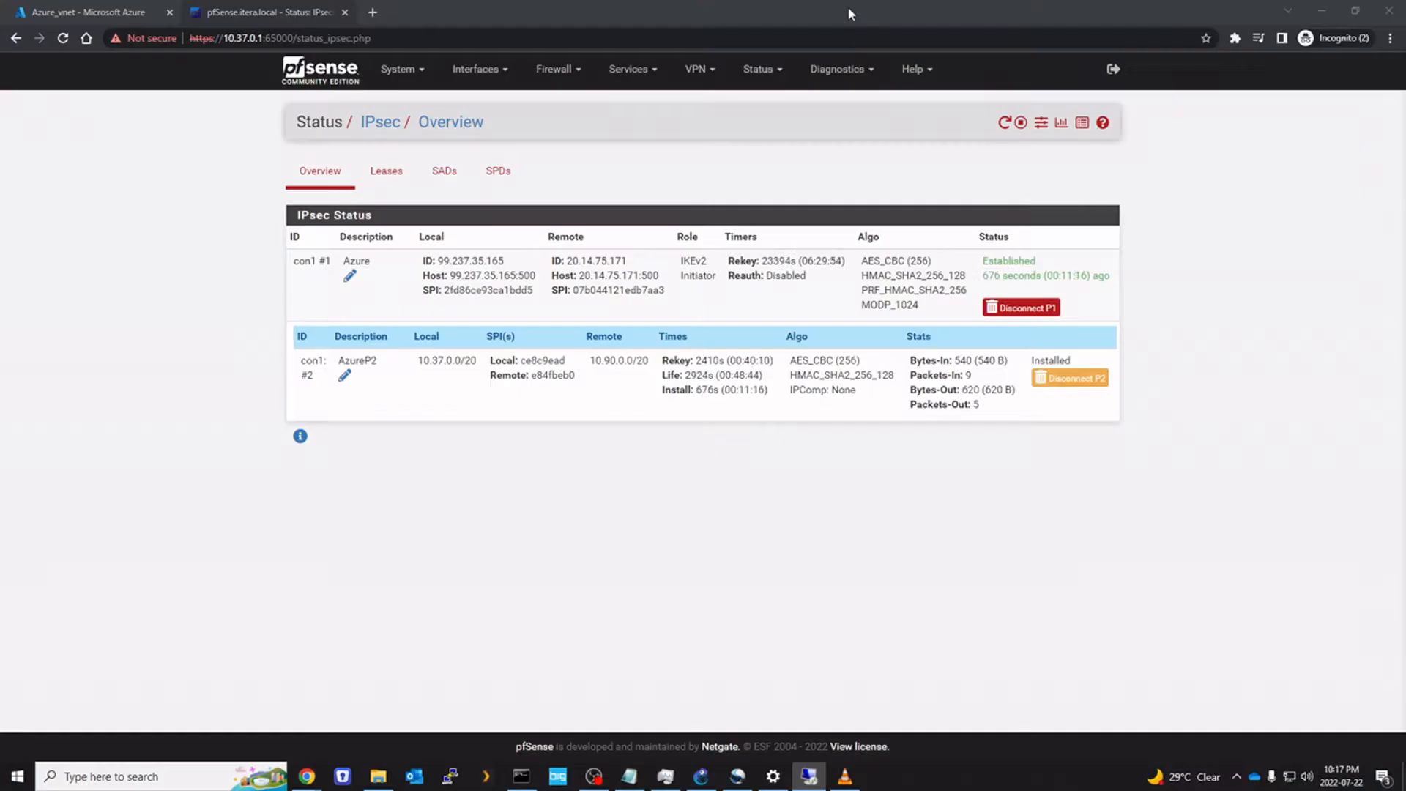
{"action": "left_click", "coordinate": [520, 775]}
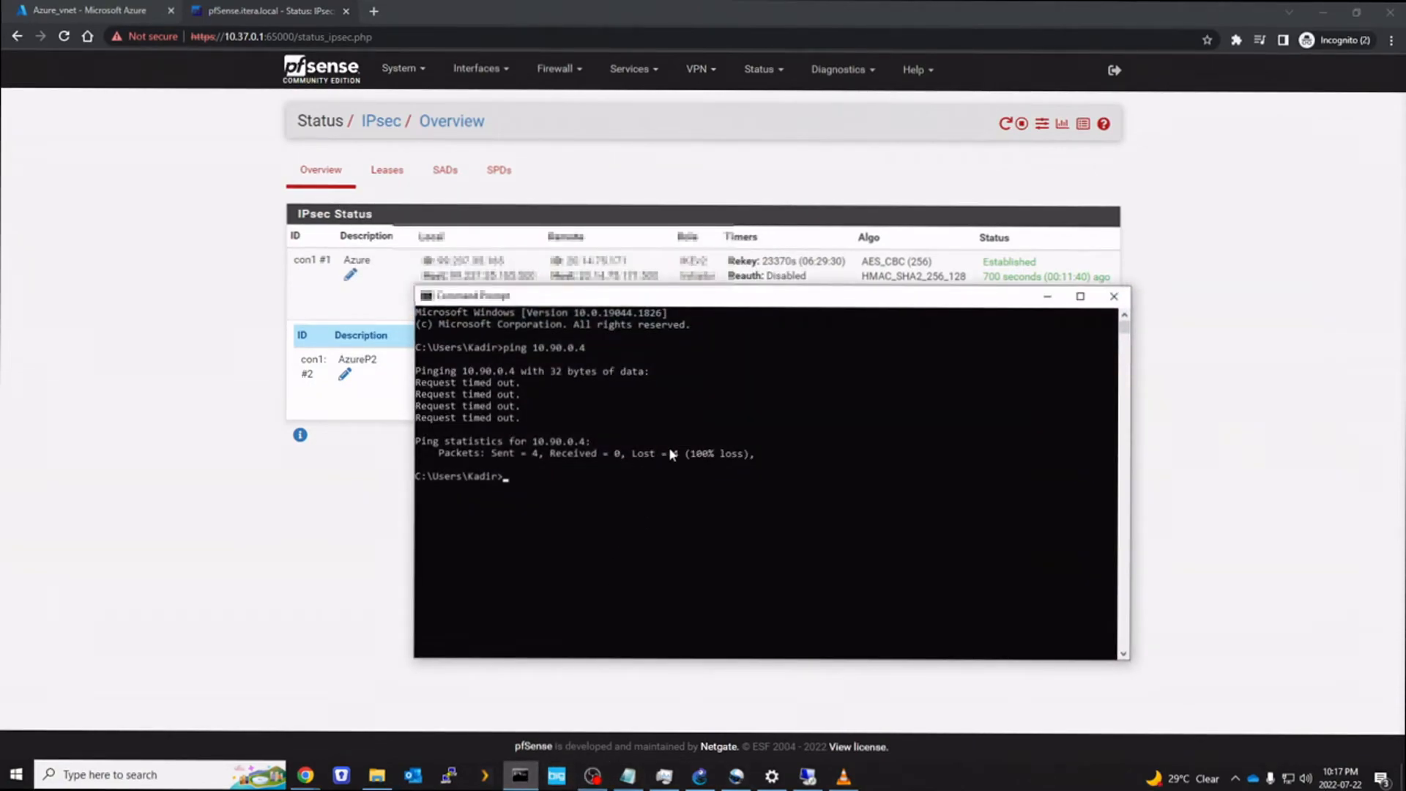
{"action": "type", "text": "ping 10.90.0.4"}
{"action": "key", "text": "Return"}
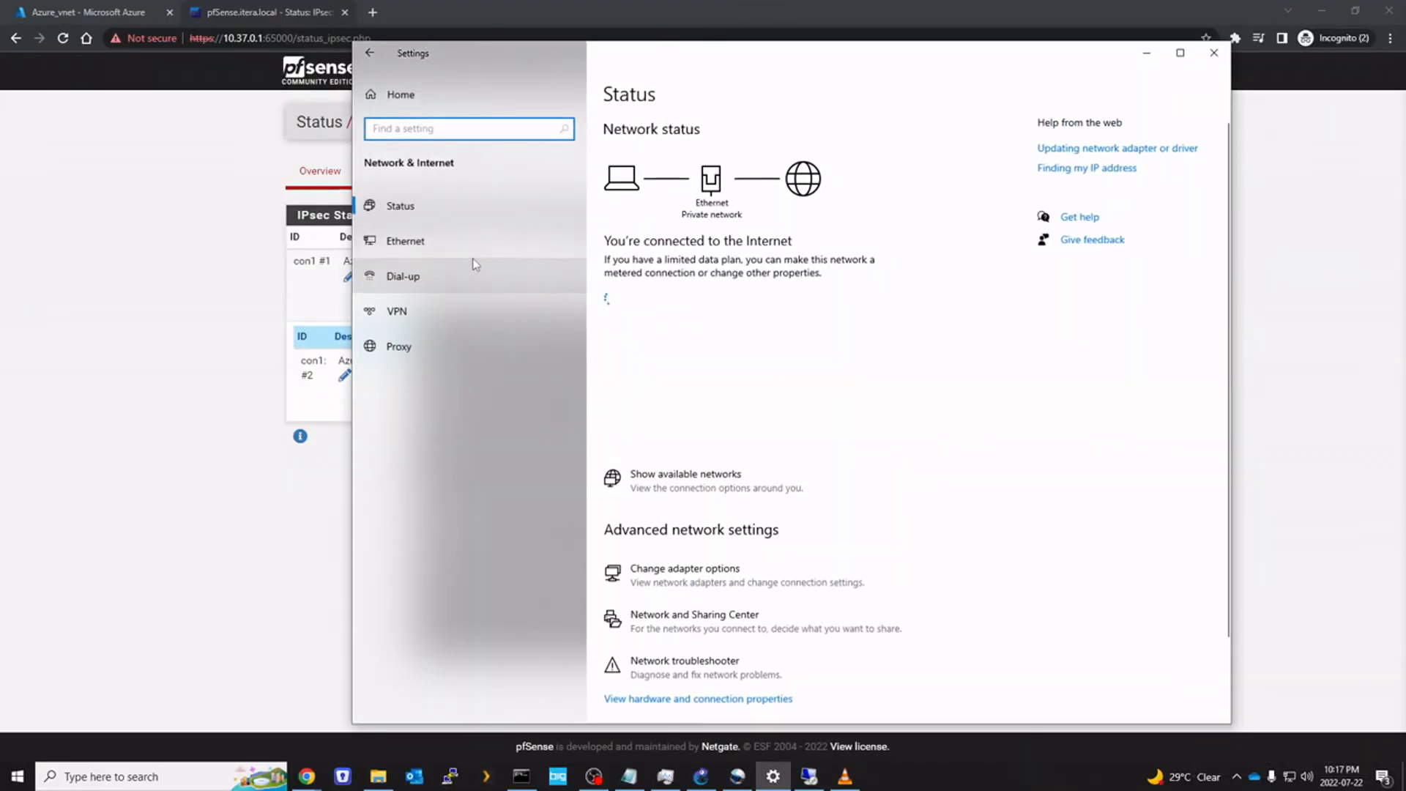
Check the Ethernet adapter's status details, confirming its IPv4 address is 10.50.0.2
{"action": "left_click", "coordinate": [455, 241]}
{"action": "left_click", "coordinate": [1092, 144]}
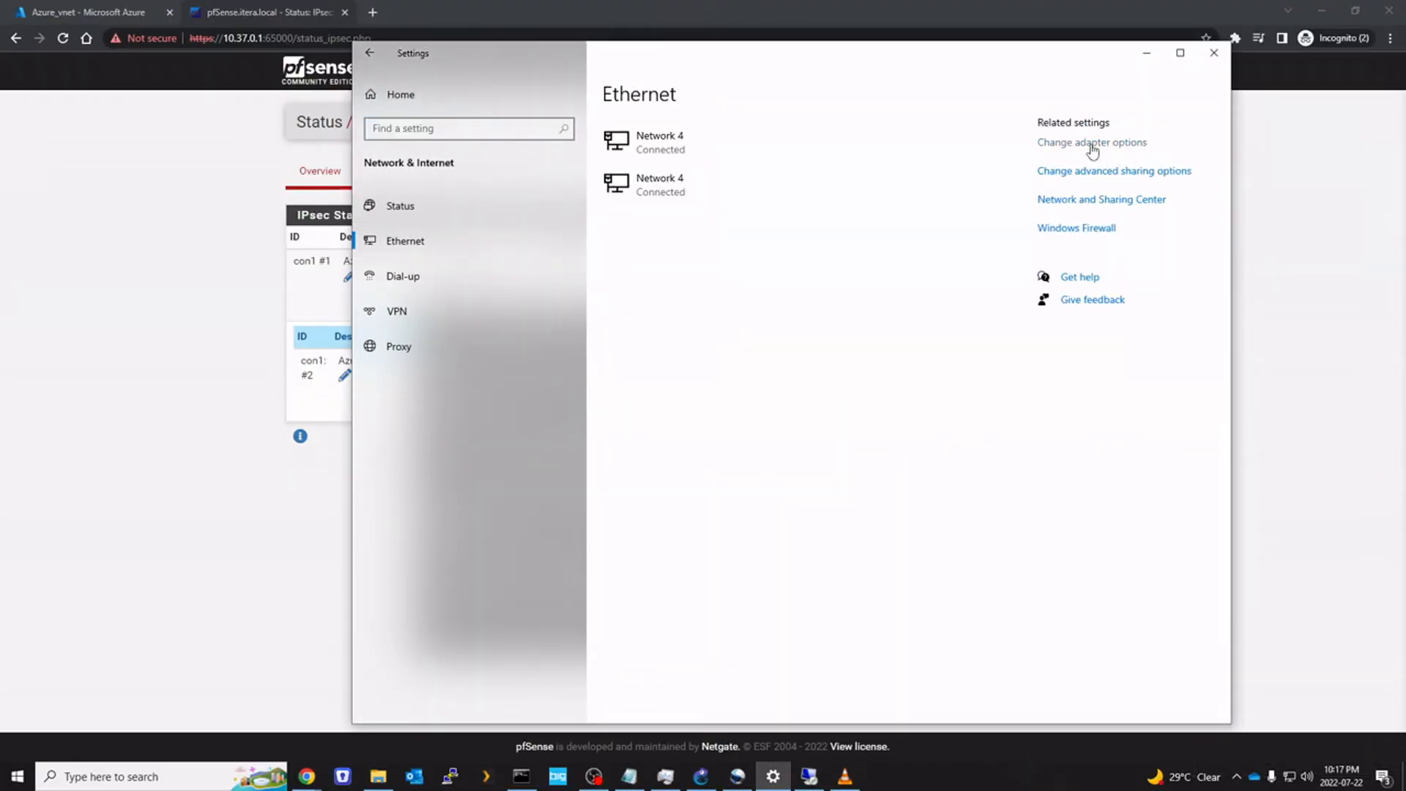
{"action": "left_click", "coordinate": [522, 224]}
{"action": "right_click", "coordinate": [566, 214]}
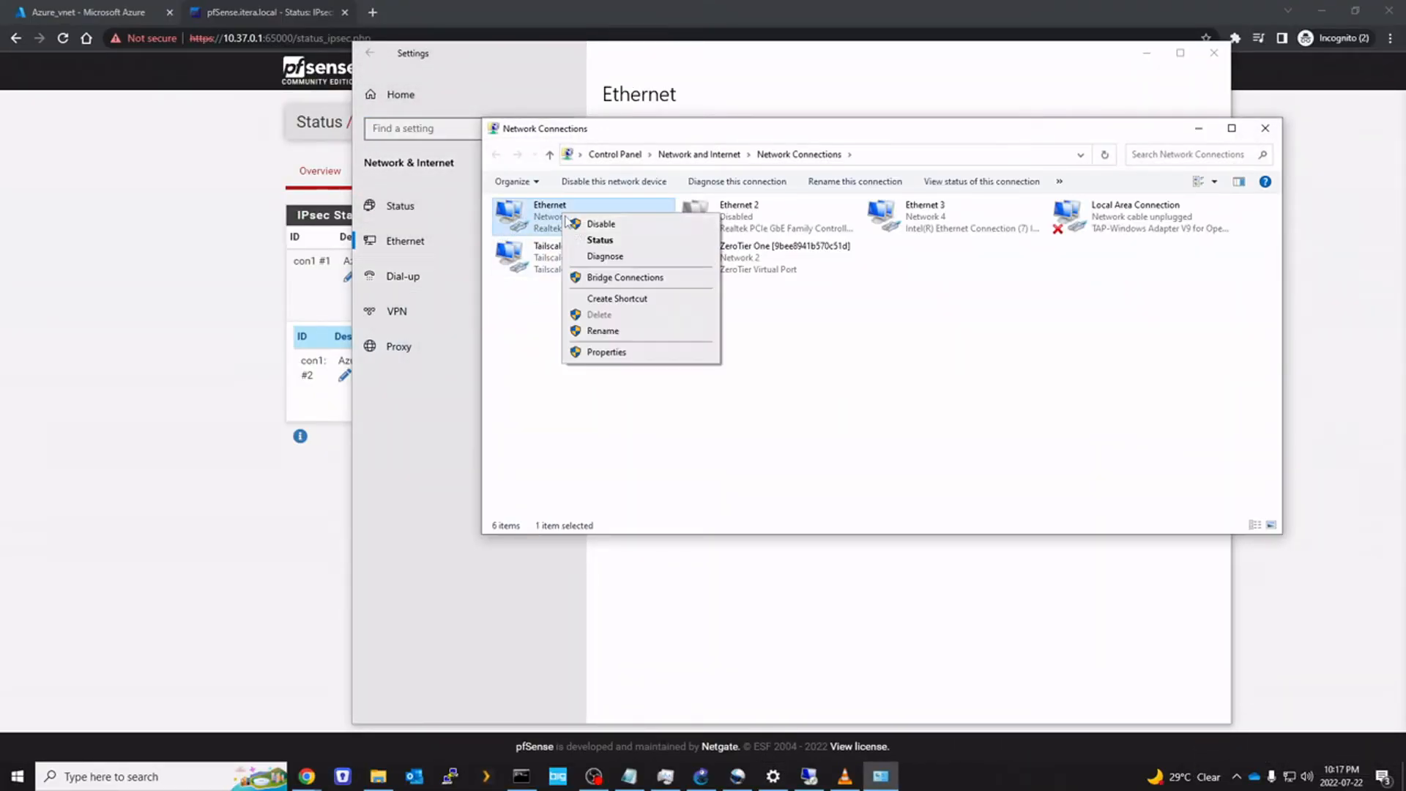
{"action": "left_click", "coordinate": [602, 241]}
{"action": "left_click", "coordinate": [624, 378]}
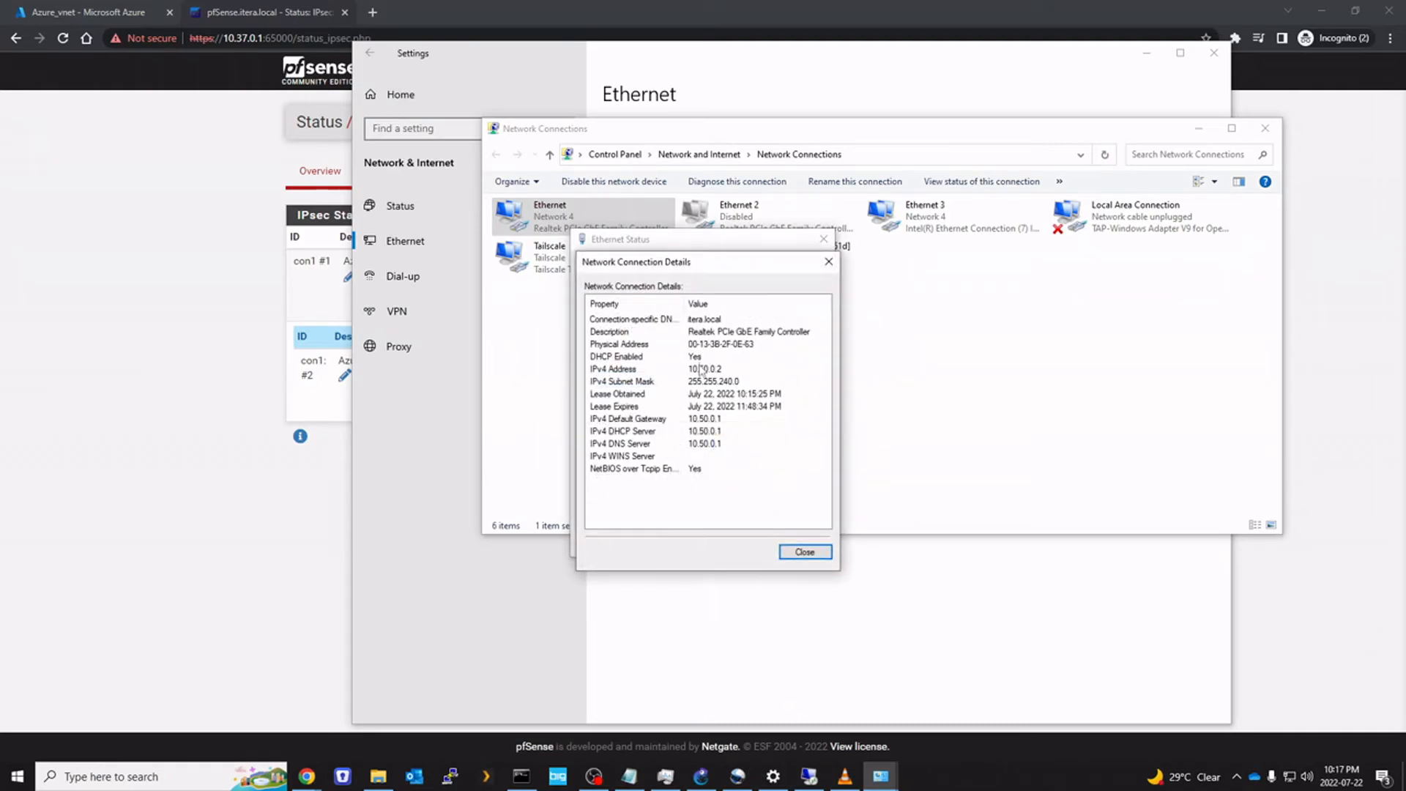
{"action": "left_click", "coordinate": [714, 370]}
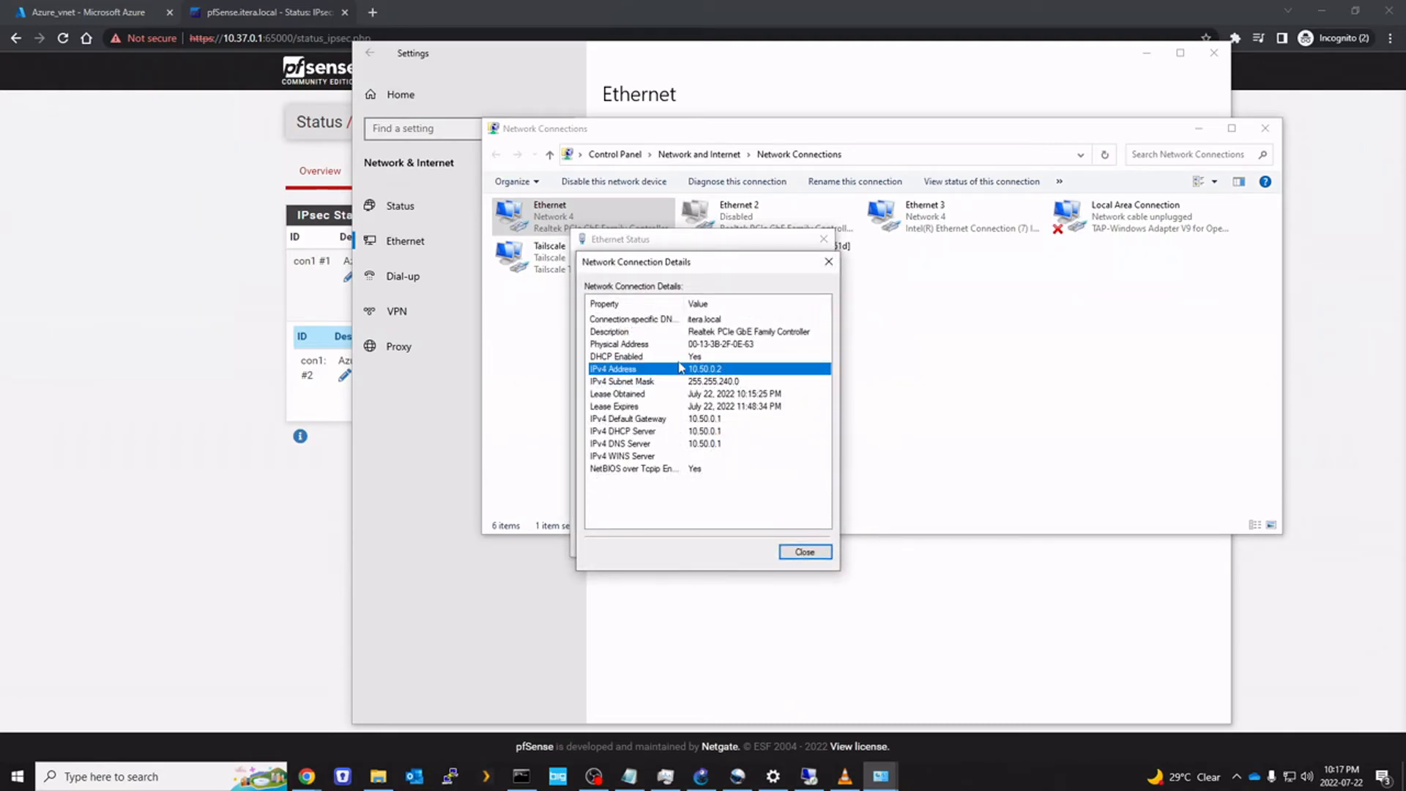
{"action": "left_click", "coordinate": [815, 553]}
{"action": "left_click", "coordinate": [805, 540]}
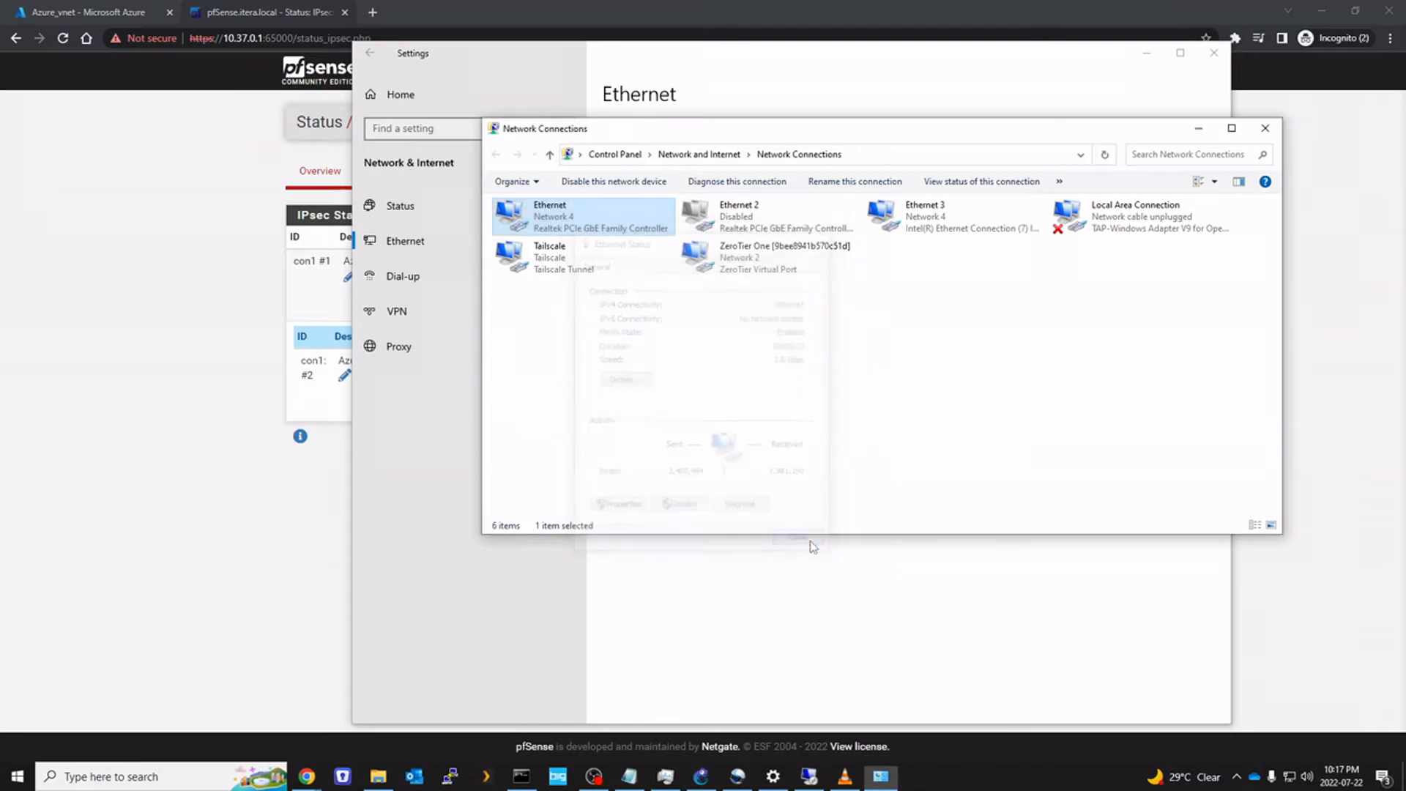
Review the Ethernet adapter's IPv4 and advanced TCP/IP settings, leaving them unchanged
{"action": "right_click", "coordinate": [549, 216]}
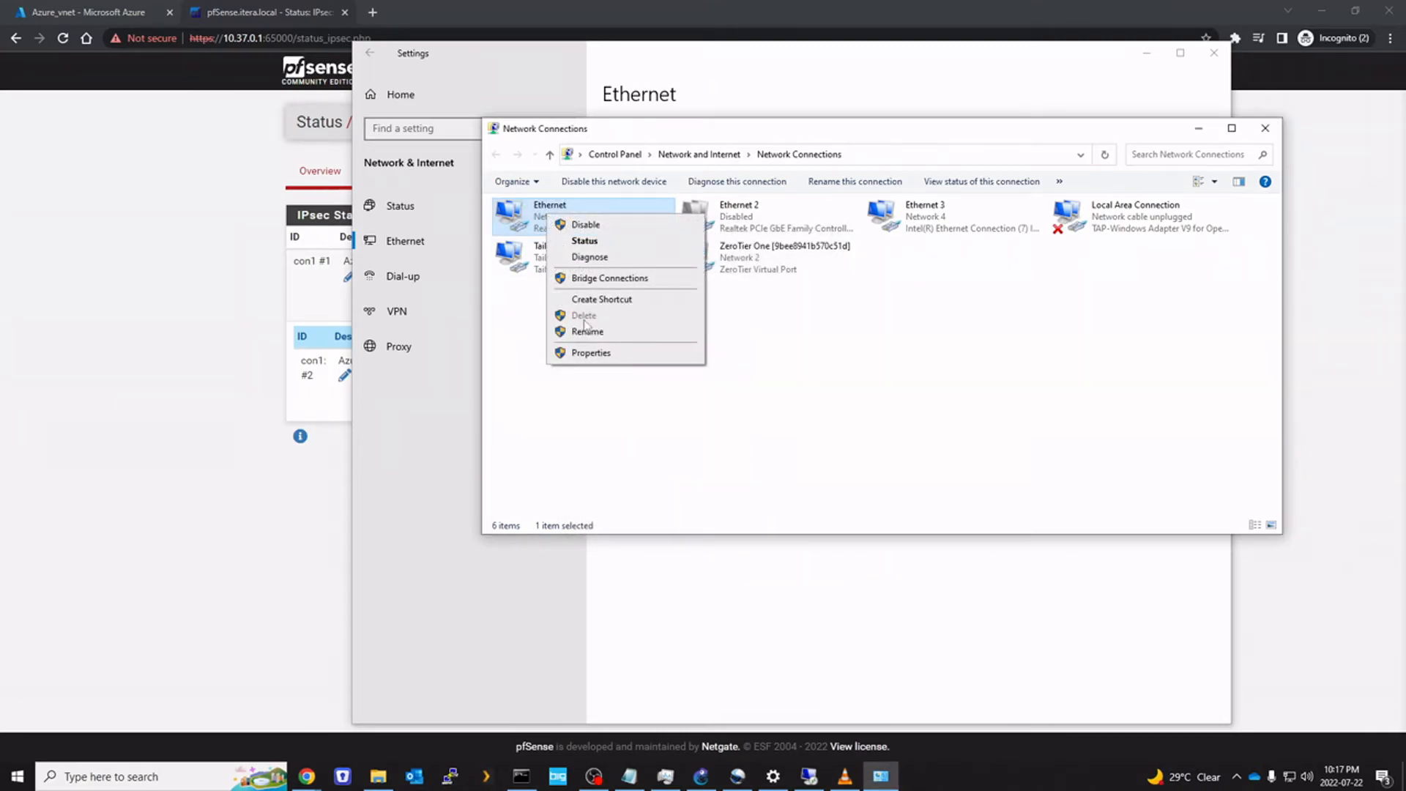
{"action": "left_click", "coordinate": [590, 352]}
{"action": "double_click", "coordinate": [645, 362]}
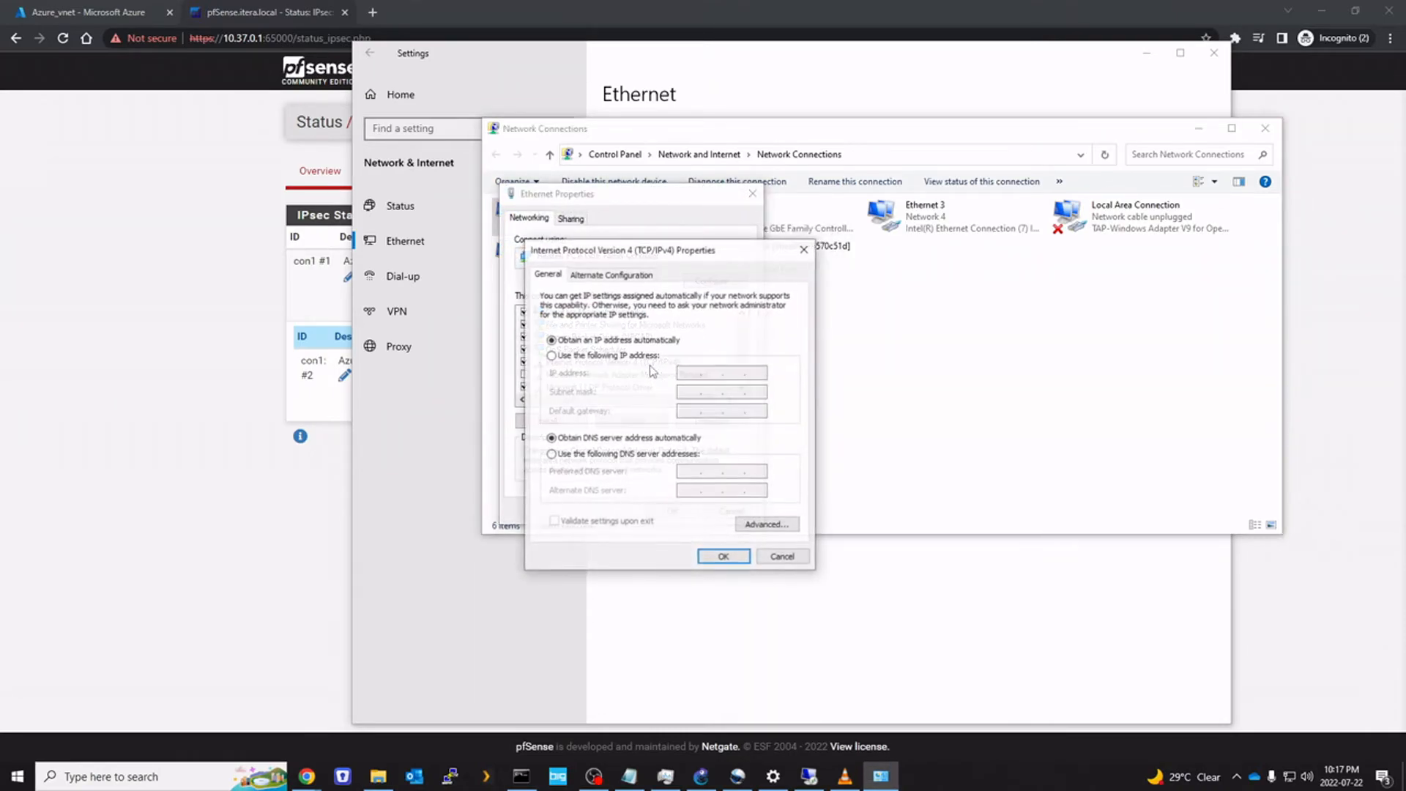
{"action": "left_click_drag", "start_coordinate": [623, 249], "coordinate": [863, 203]}
{"action": "left_click", "coordinate": [1004, 480]}
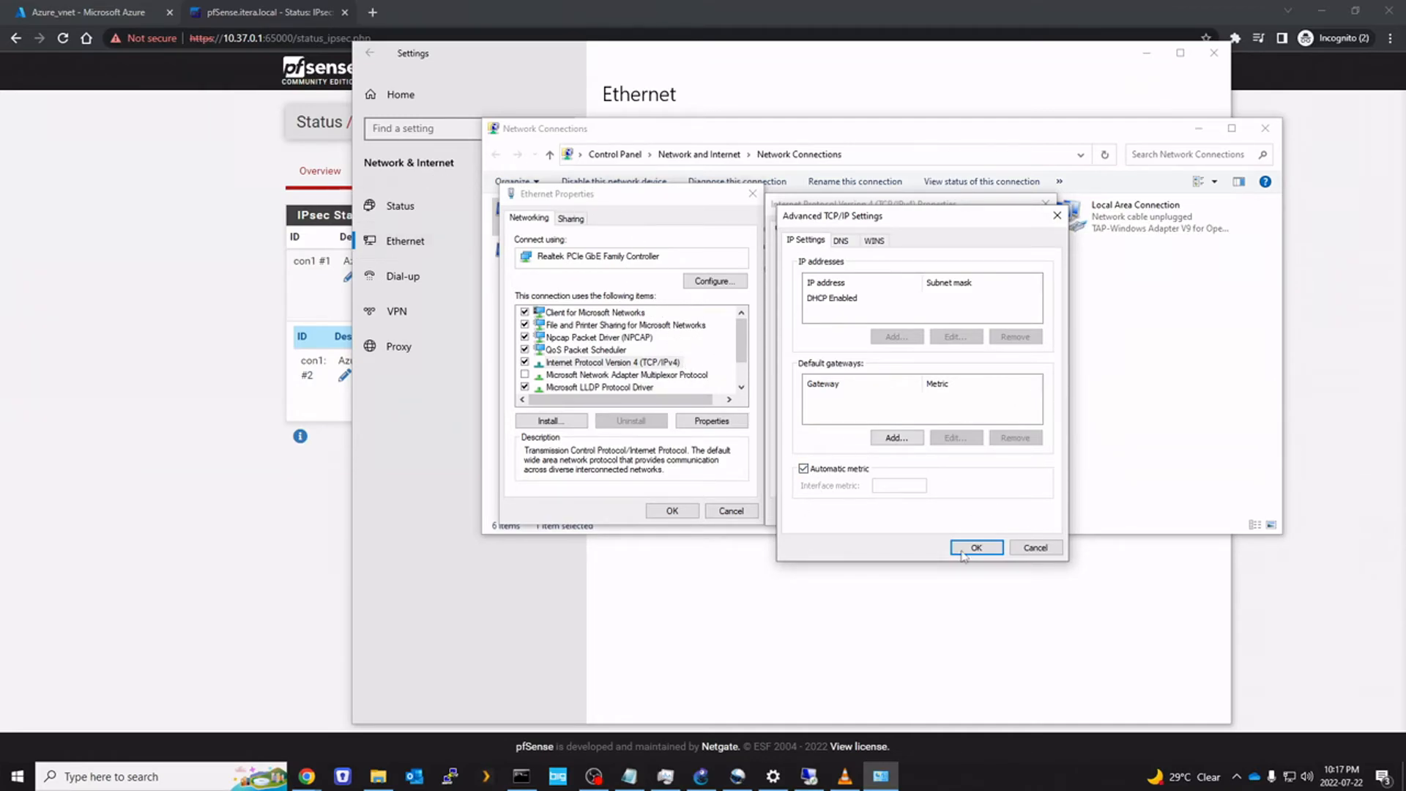
{"action": "left_click", "coordinate": [1038, 555]}
{"action": "left_click", "coordinate": [1023, 513]}
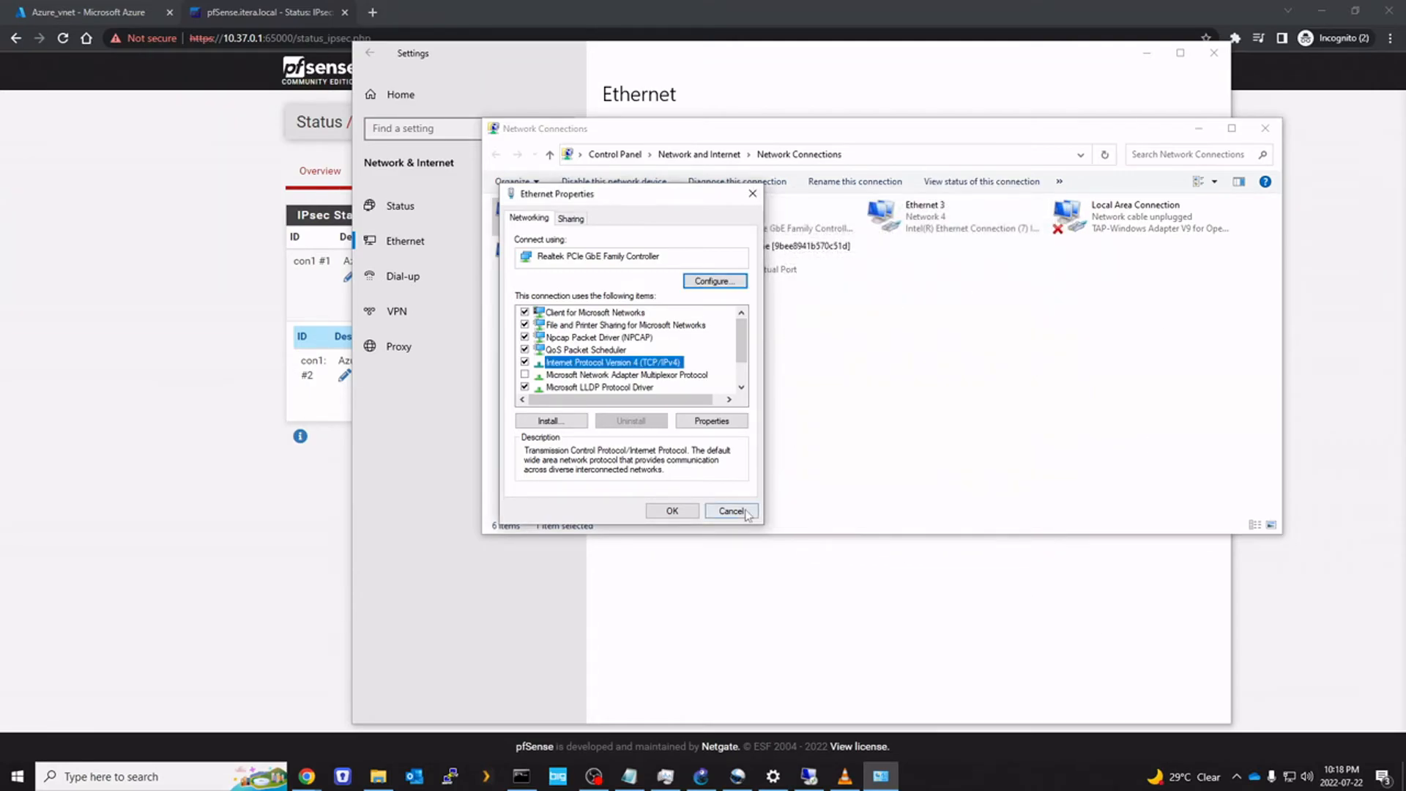
{"action": "left_click", "coordinate": [732, 512]}
Disable the Ethernet adapter and confirm Ethernet 3 holds IPv4 address 10.37.0.98
{"action": "right_click", "coordinate": [551, 211]}
{"action": "left_click", "coordinate": [572, 219]}
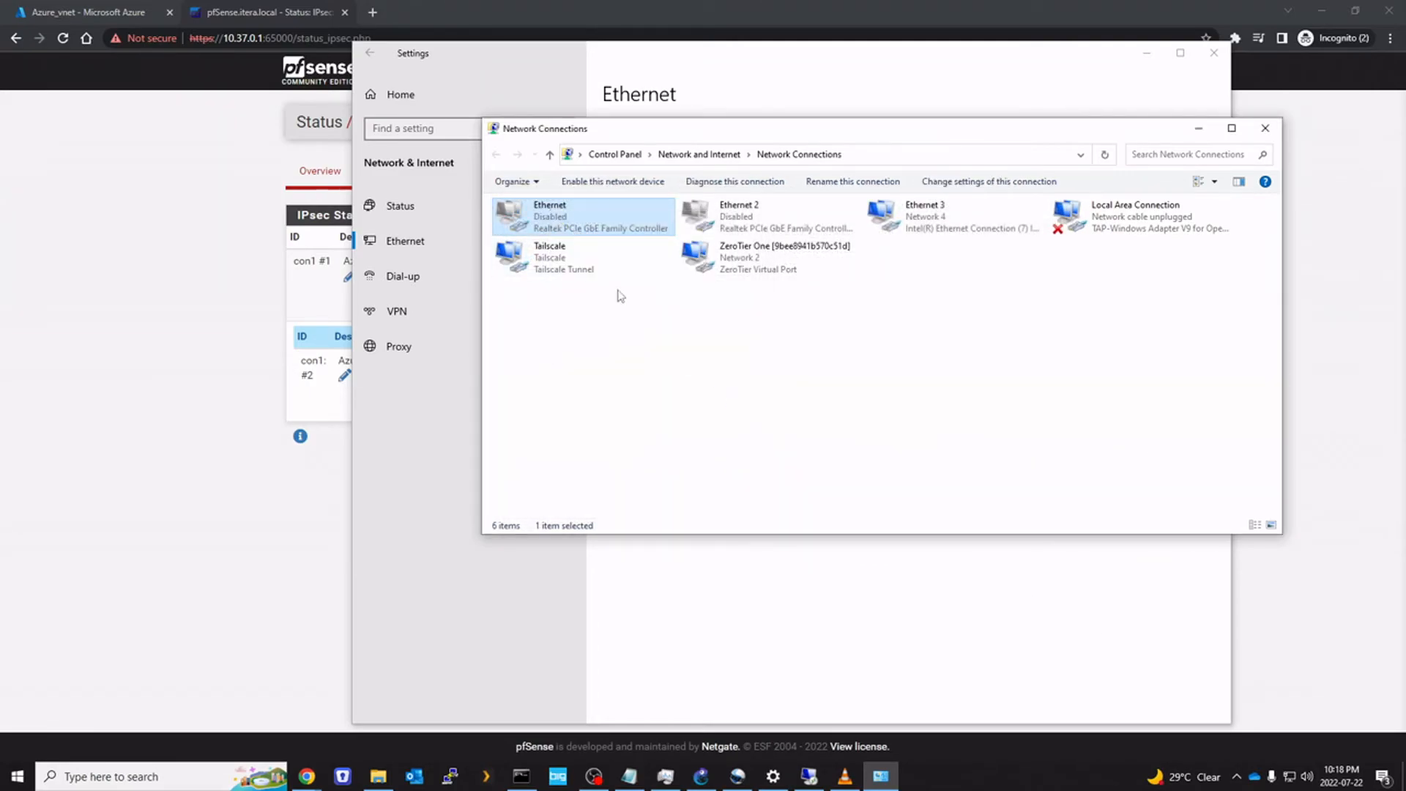
{"action": "right_click", "coordinate": [876, 215]}
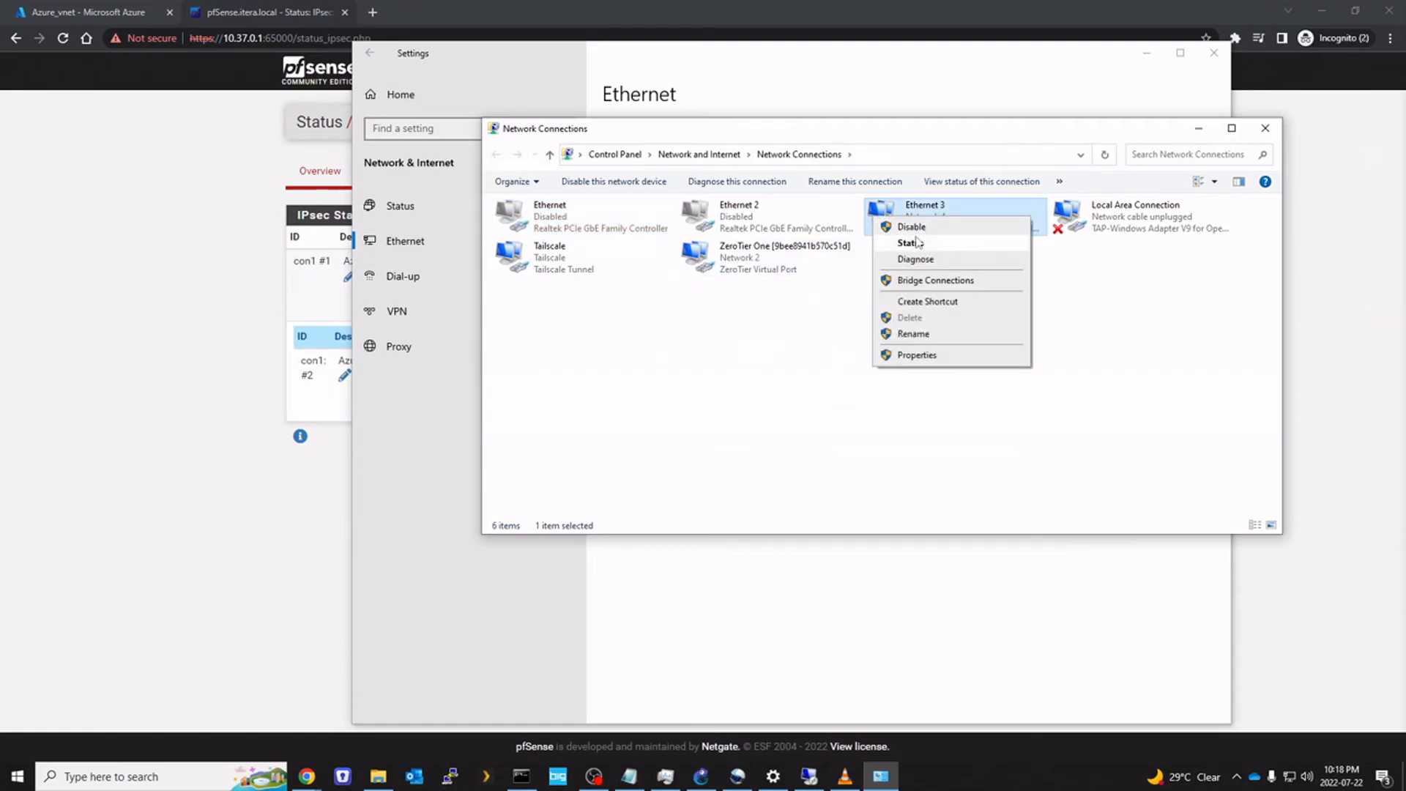
{"action": "left_click", "coordinate": [911, 243]}
{"action": "left_click", "coordinate": [624, 378]}
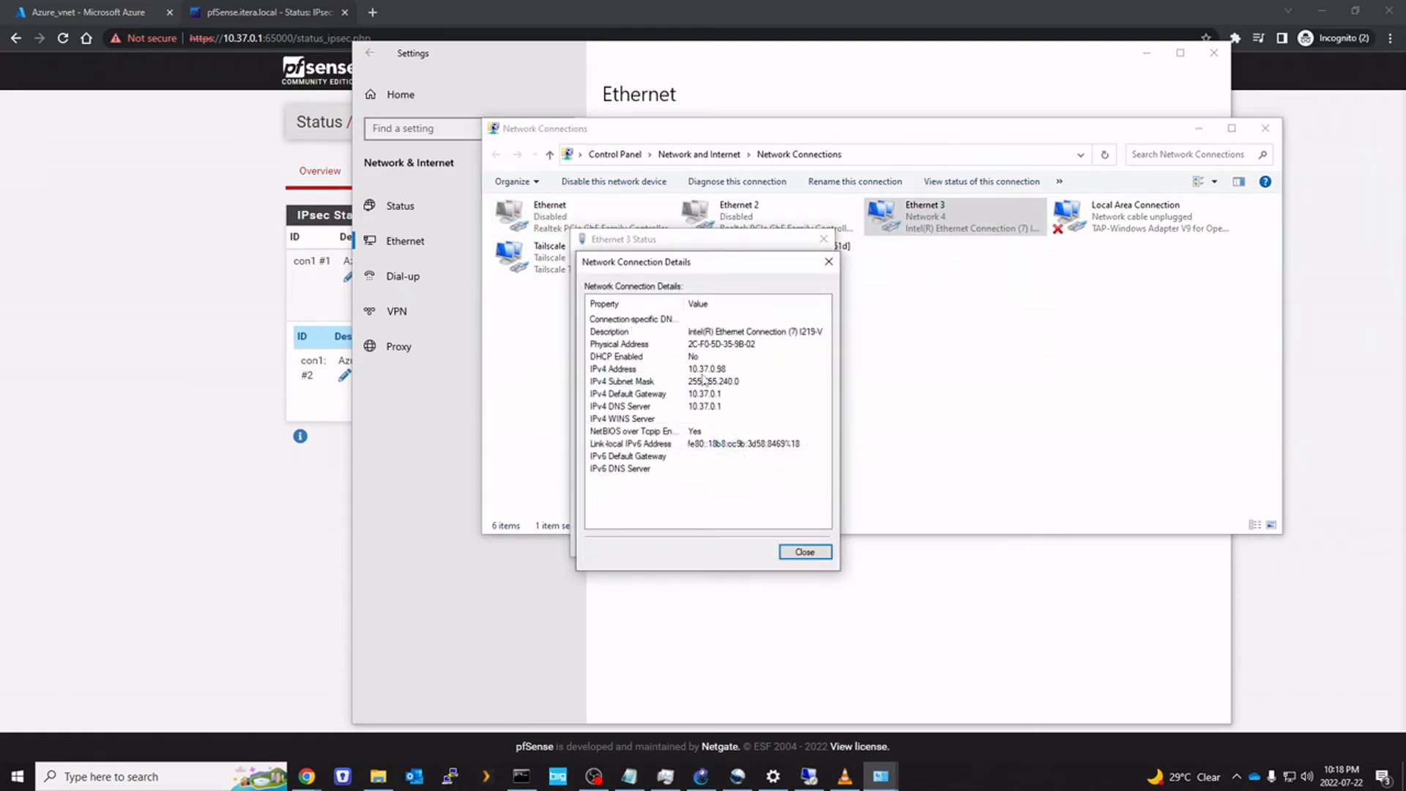
{"action": "left_click", "coordinate": [730, 372]}
{"action": "left_click", "coordinate": [805, 552]}
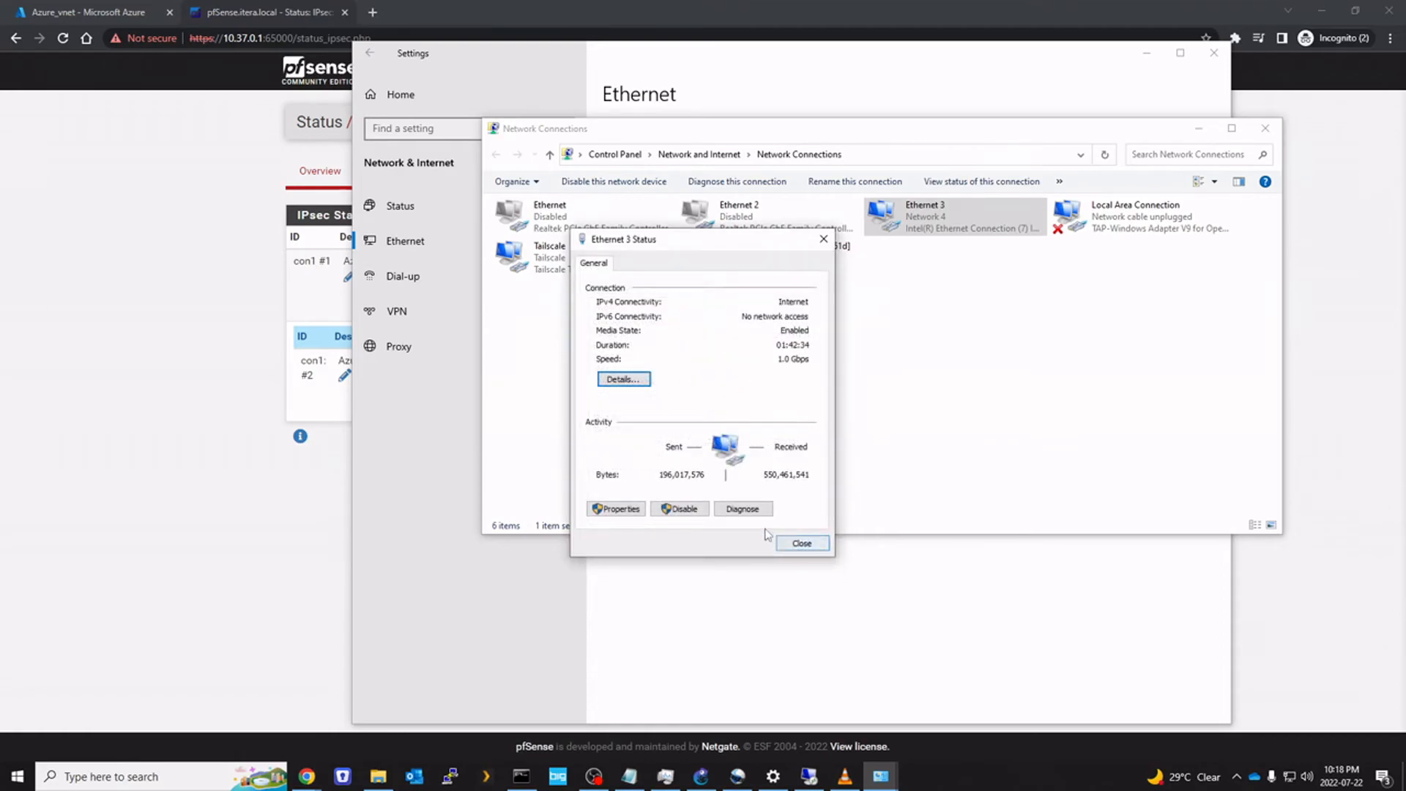
{"action": "left_click", "coordinate": [797, 544]}
{"action": "left_click", "coordinate": [521, 776]}
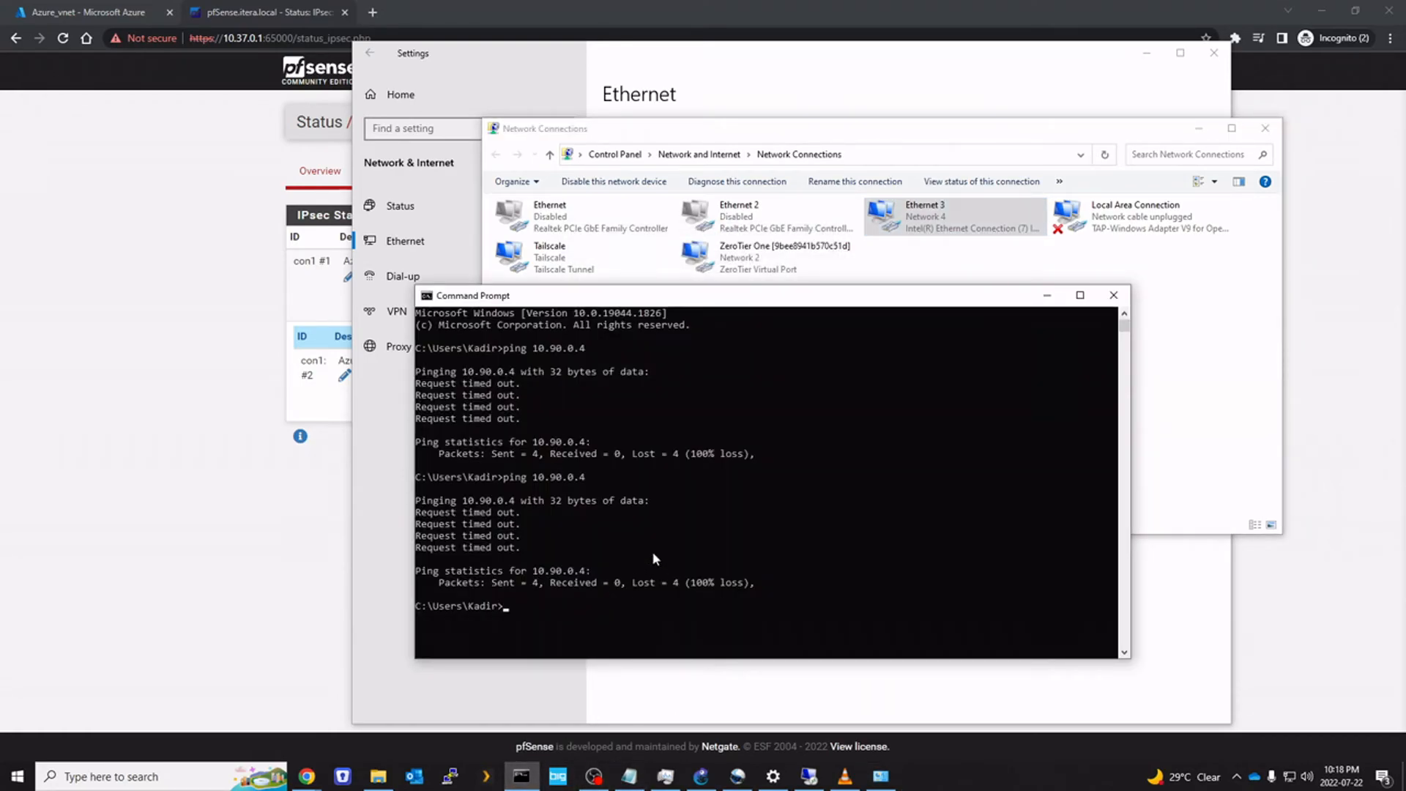
Rerun ping 10.90.0.4, now getting four replies with 0% loss
{"action": "type", "text": "ping 1"}
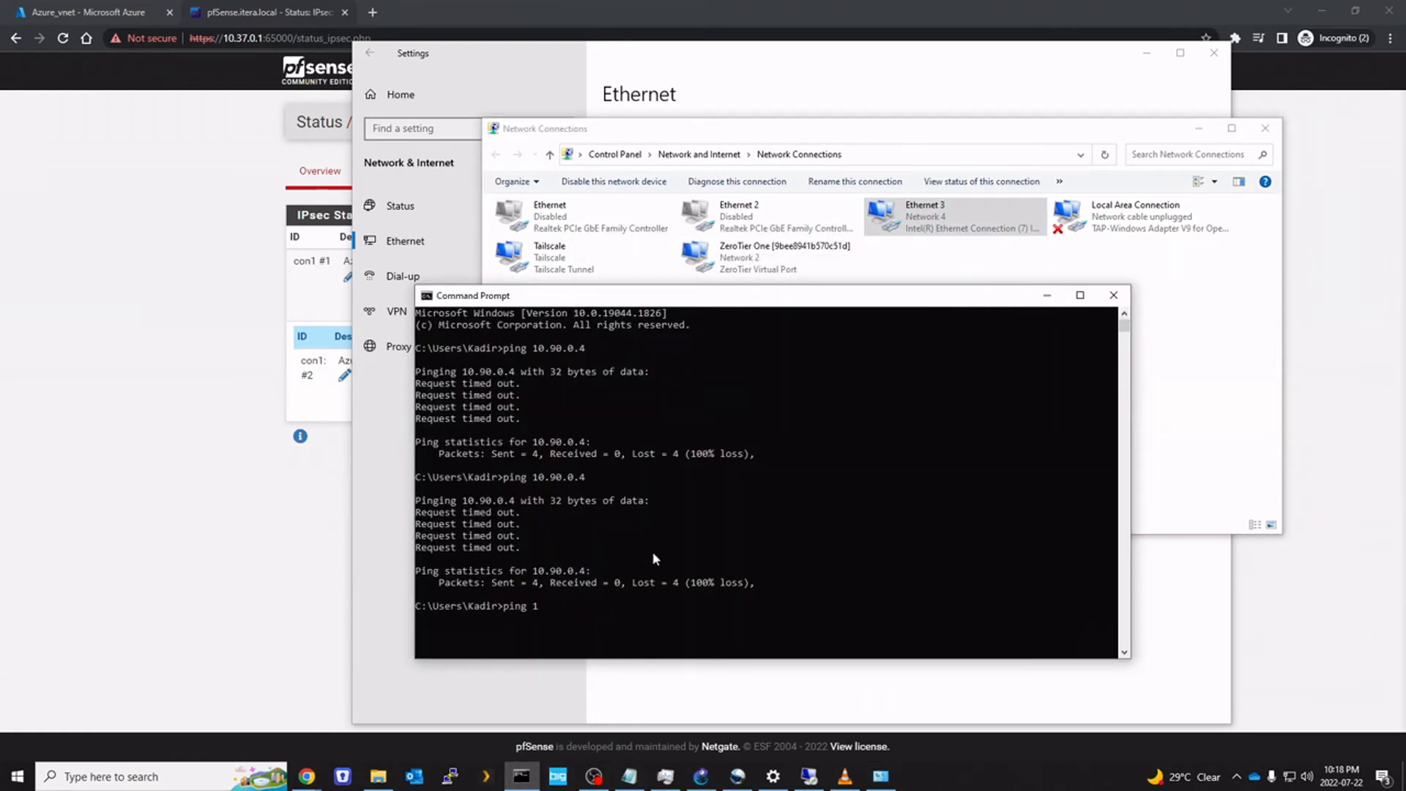
{"action": "type", "text": "0.90.0.4"}
{"action": "key", "text": "Return"}
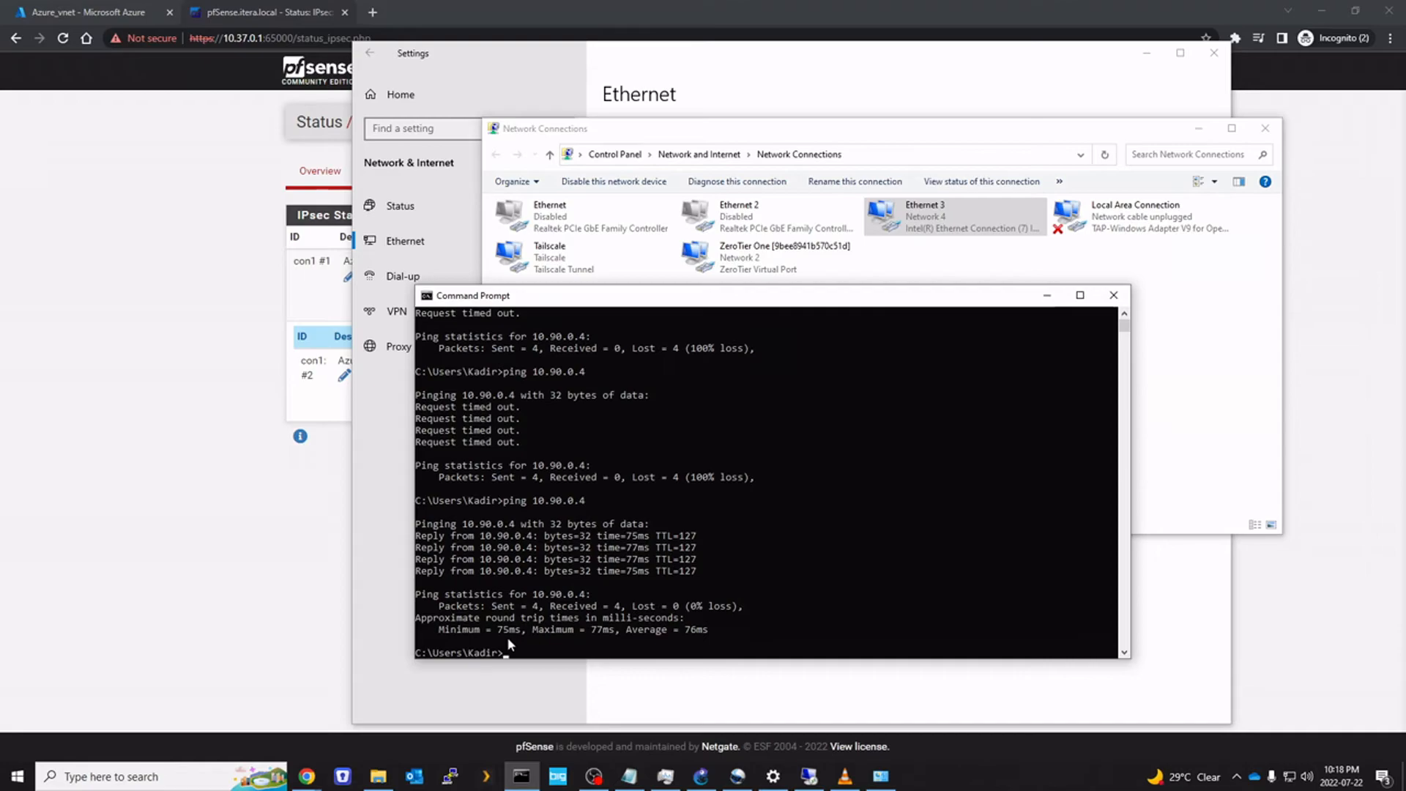
{"action": "left_click", "coordinate": [809, 777]}
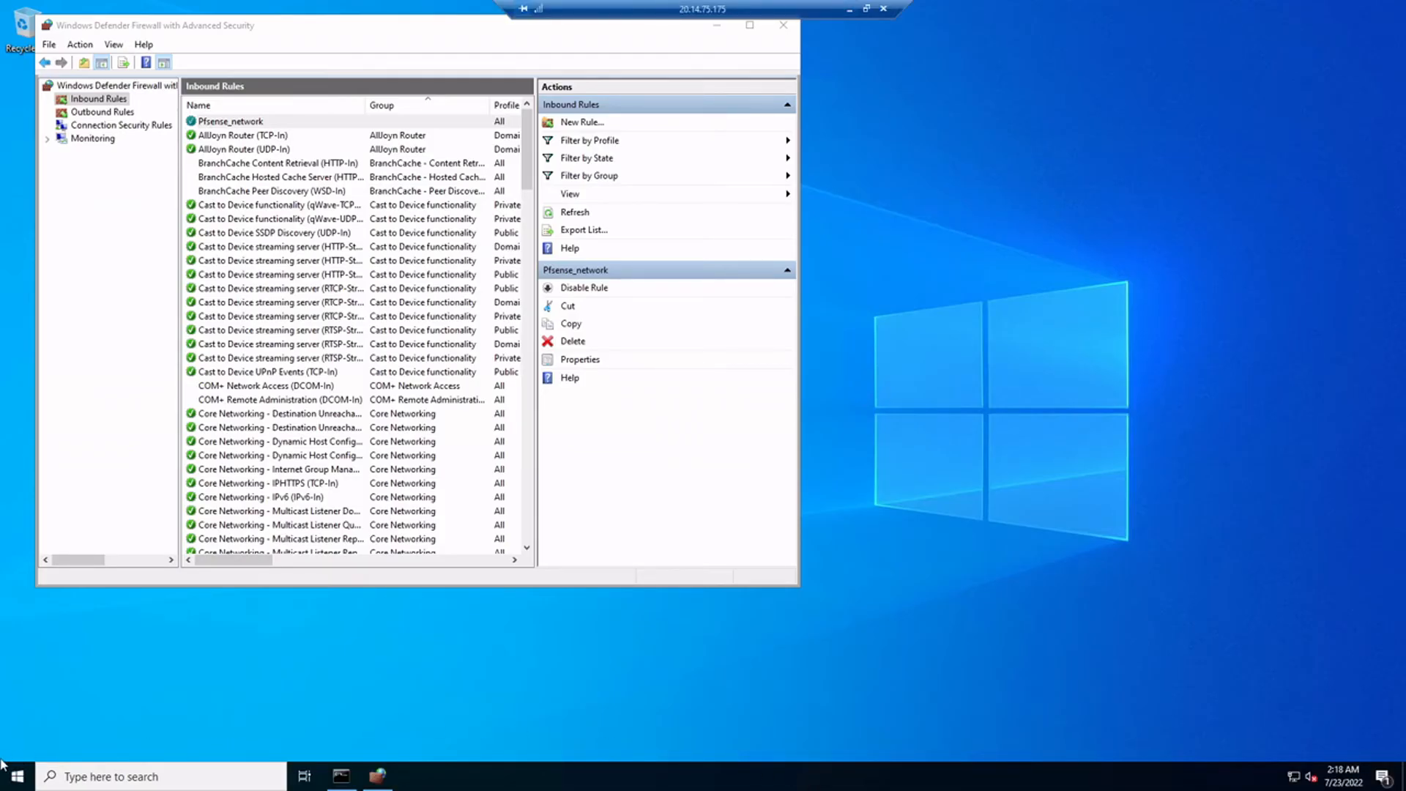
On the Azure VM, launch cmd and ping 10.37.0.98, stopping it after timeouts
{"action": "left_click", "coordinate": [10, 784]}
{"action": "type", "text": "cmd"}
{"action": "key", "text": "Return"}
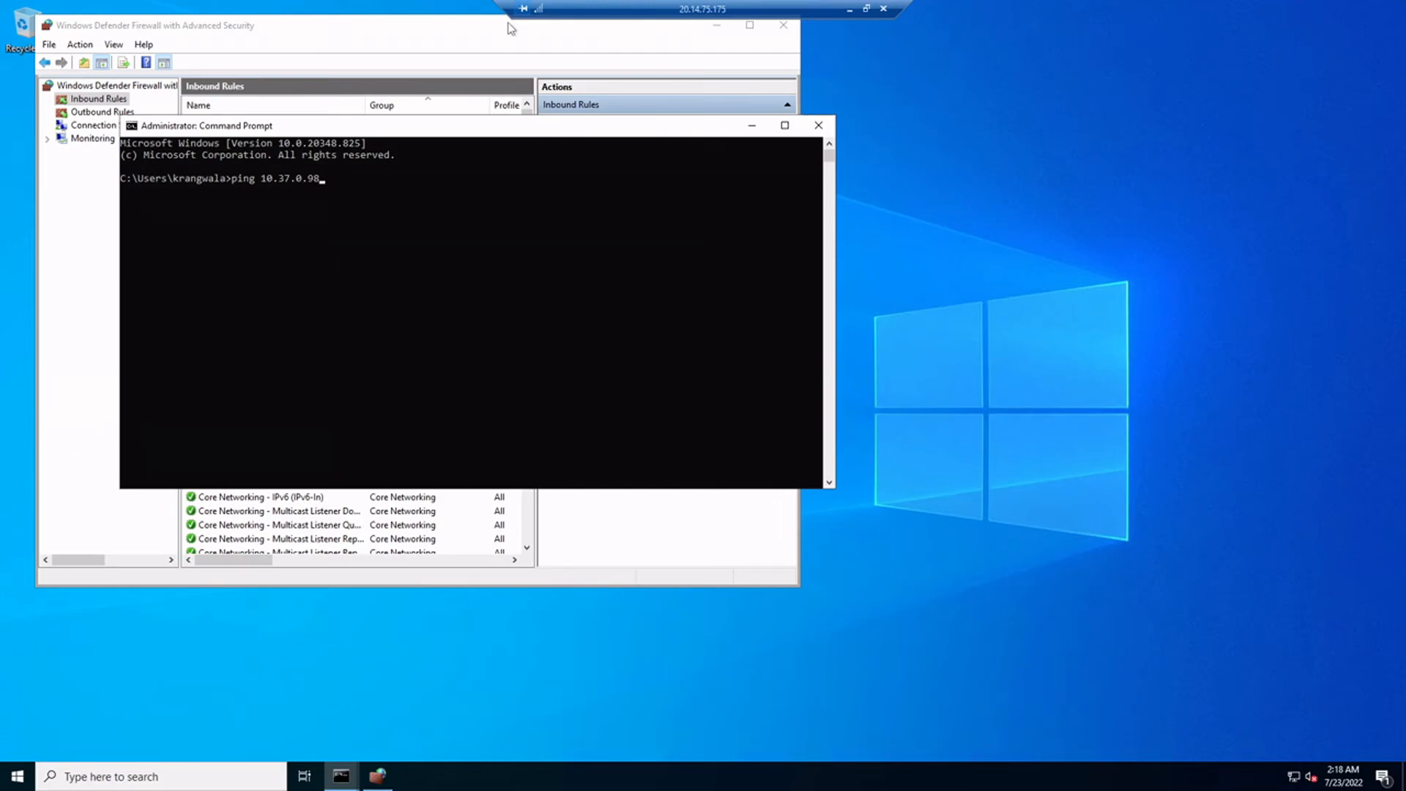
{"action": "key", "text": "Return"}
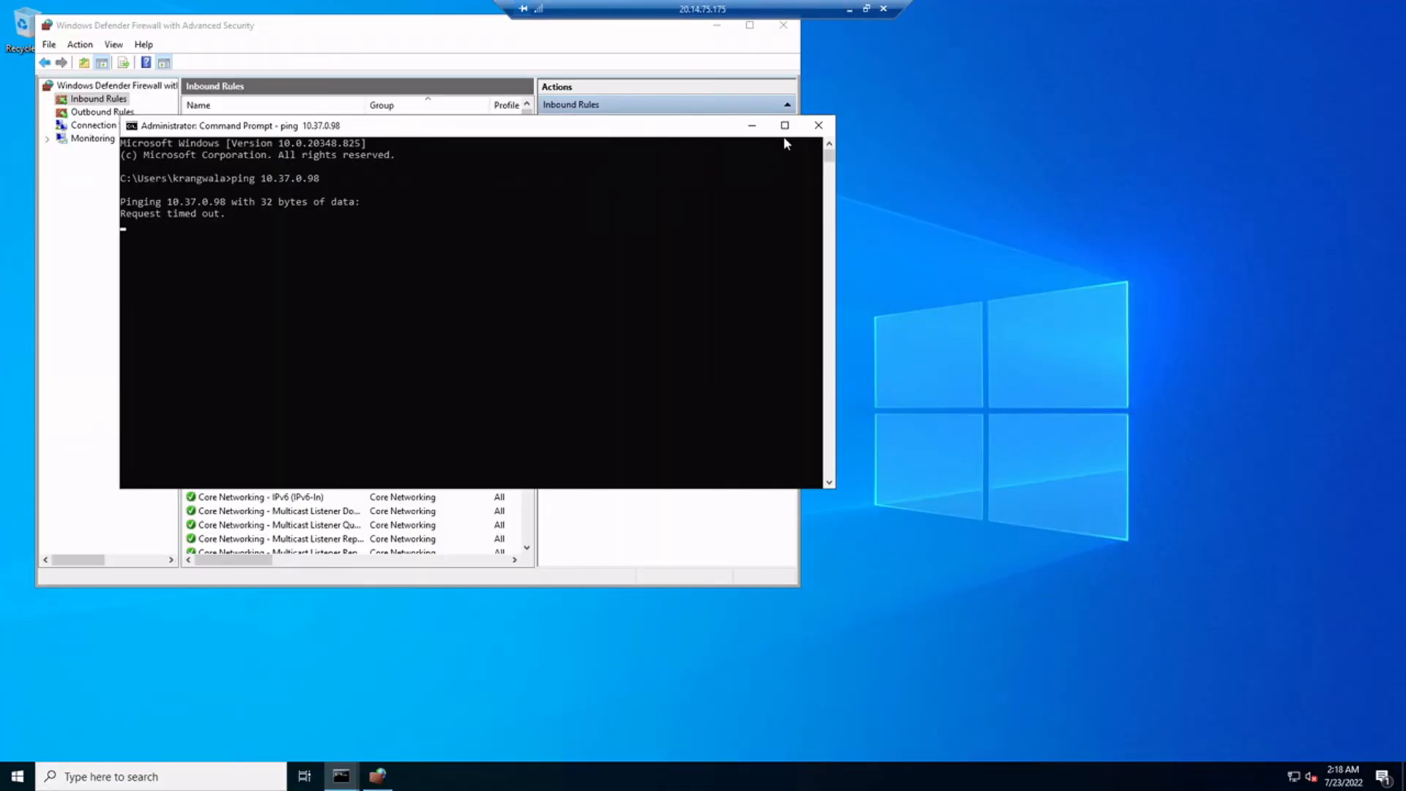
{"action": "key", "text": "ctrl+c"}
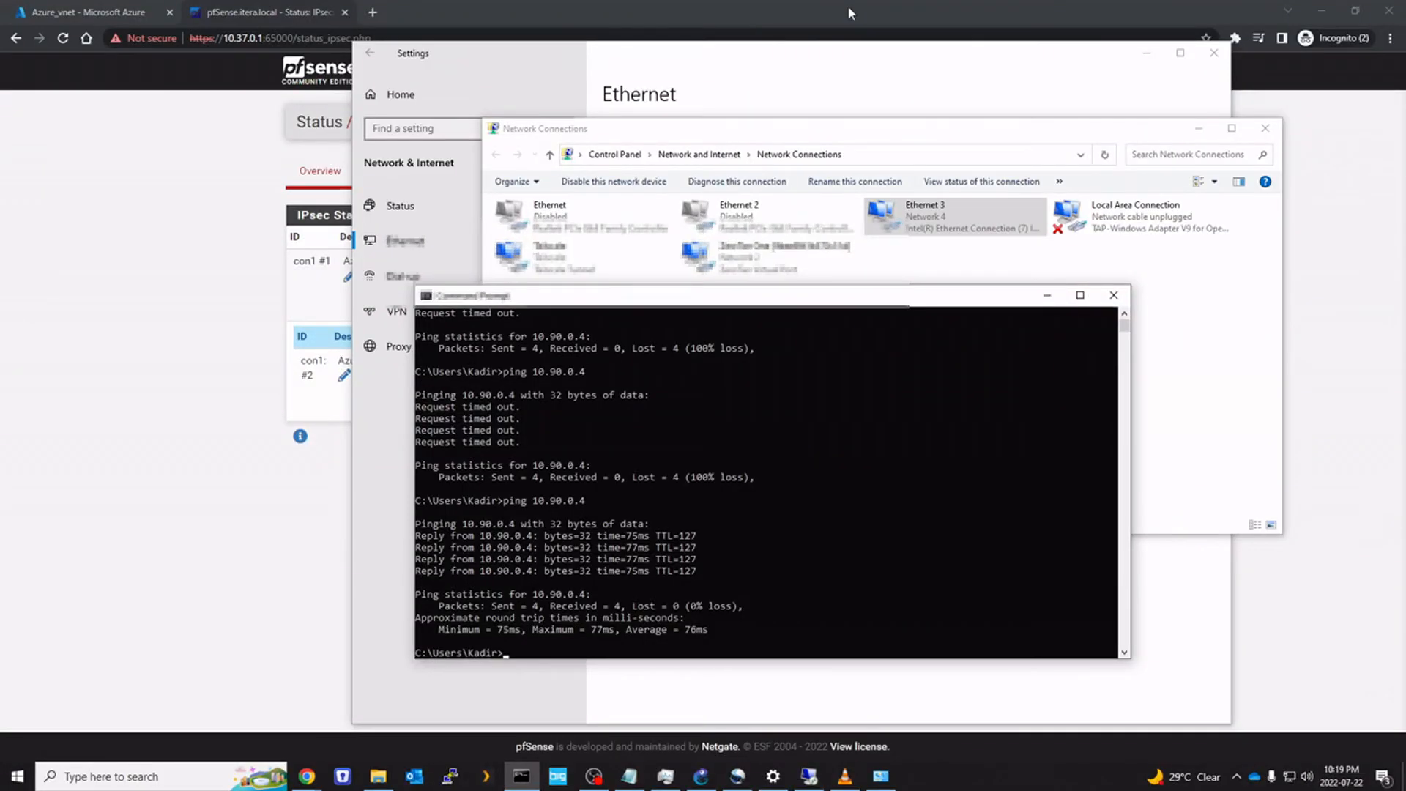
Go to pfSense's firewall rules for the IPsec interface
{"action": "left_click", "coordinate": [847, 6]}
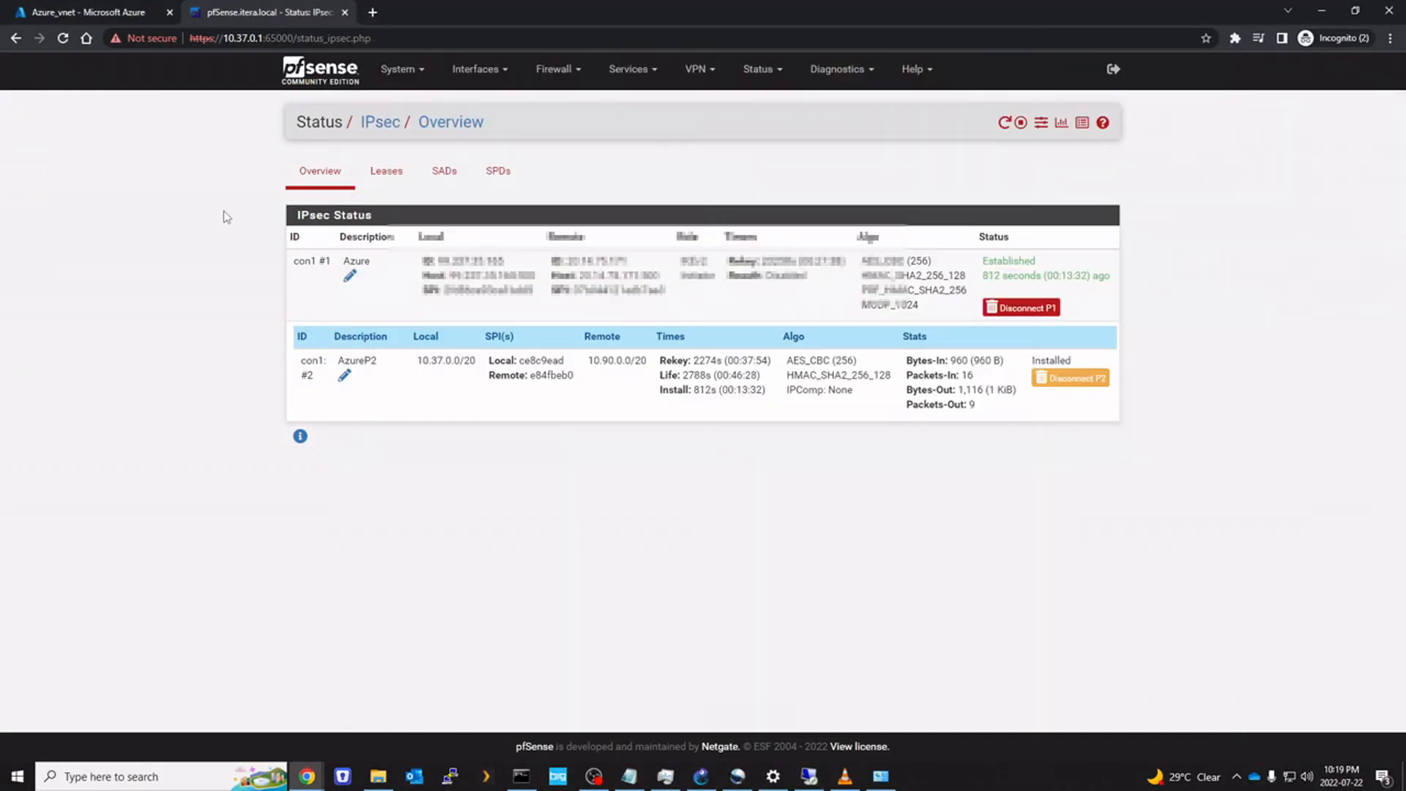
{"action": "left_click", "coordinate": [556, 69]}
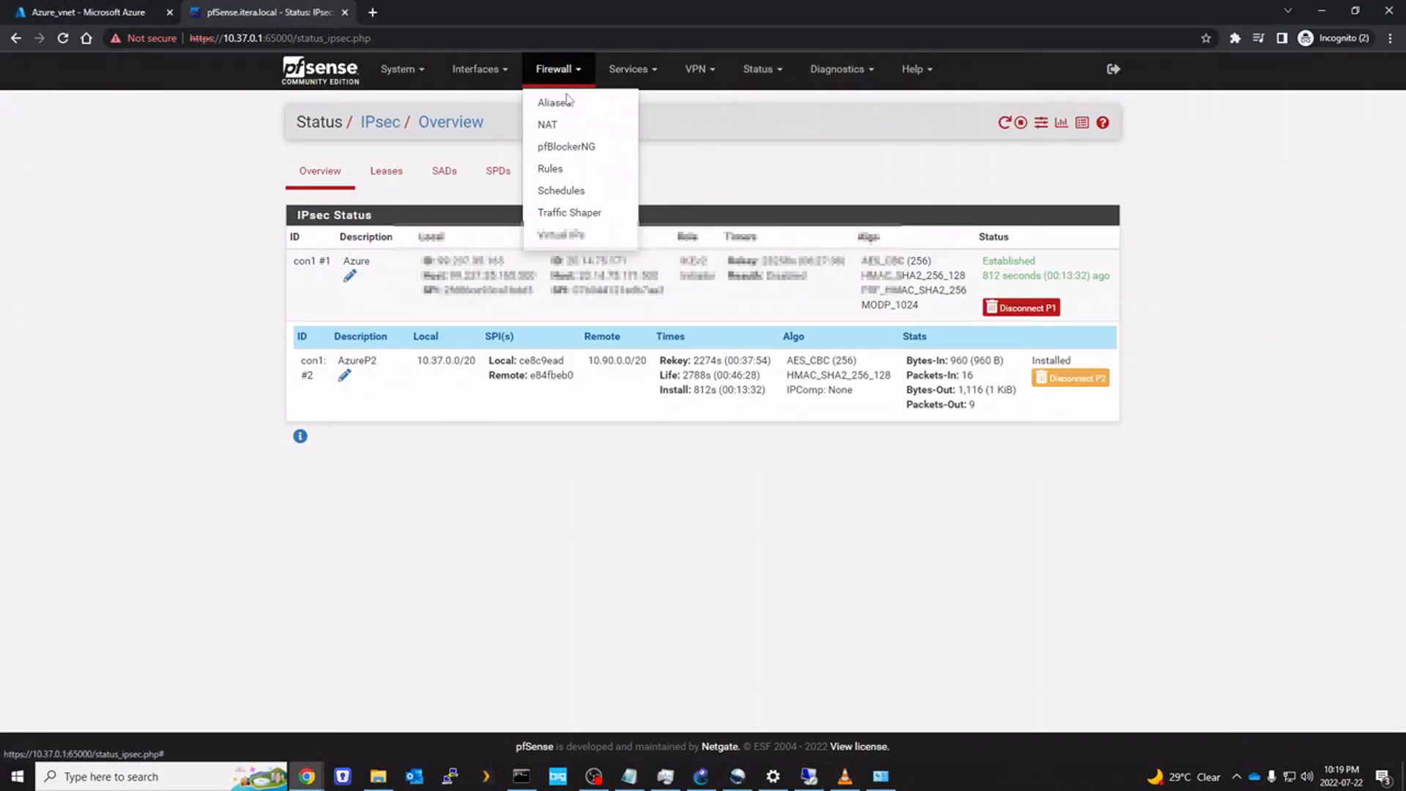
{"action": "left_click", "coordinate": [583, 170]}
{"action": "left_click", "coordinate": [928, 215]}
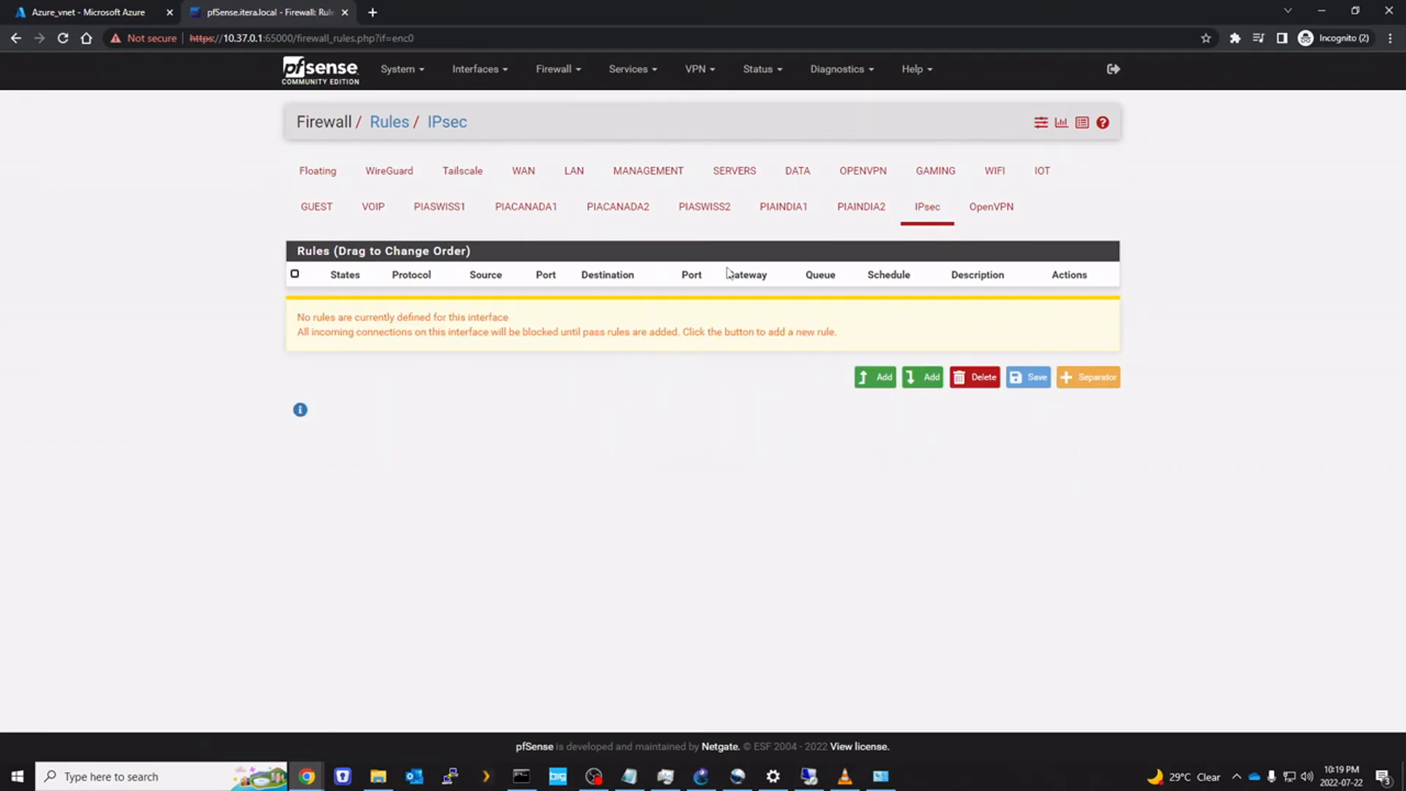
Add an IPsec pass rule for any protocol described 'S2S traffic', then save and apply it
{"action": "left_click", "coordinate": [879, 385]}
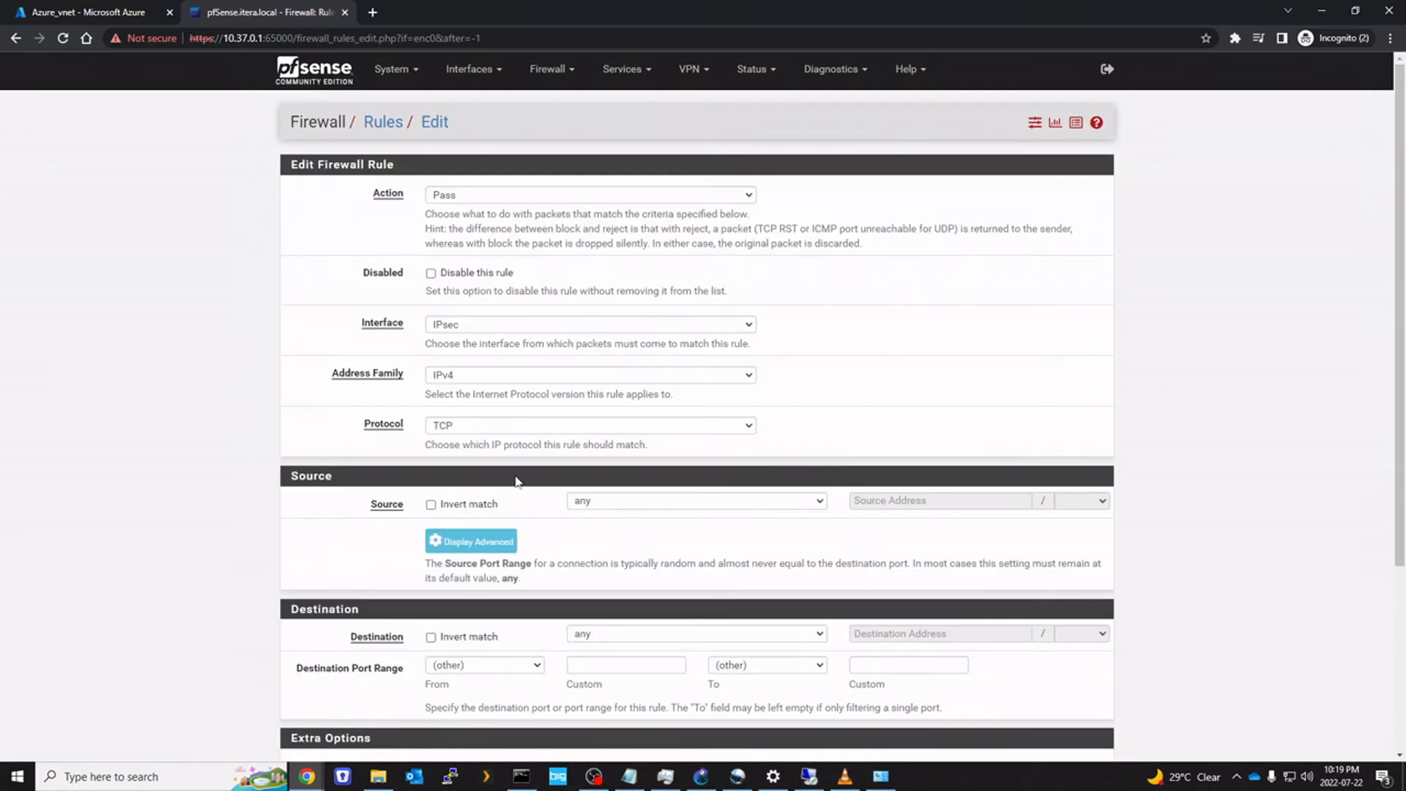
{"action": "left_click", "coordinate": [470, 429]}
{"action": "left_click", "coordinate": [463, 447]}
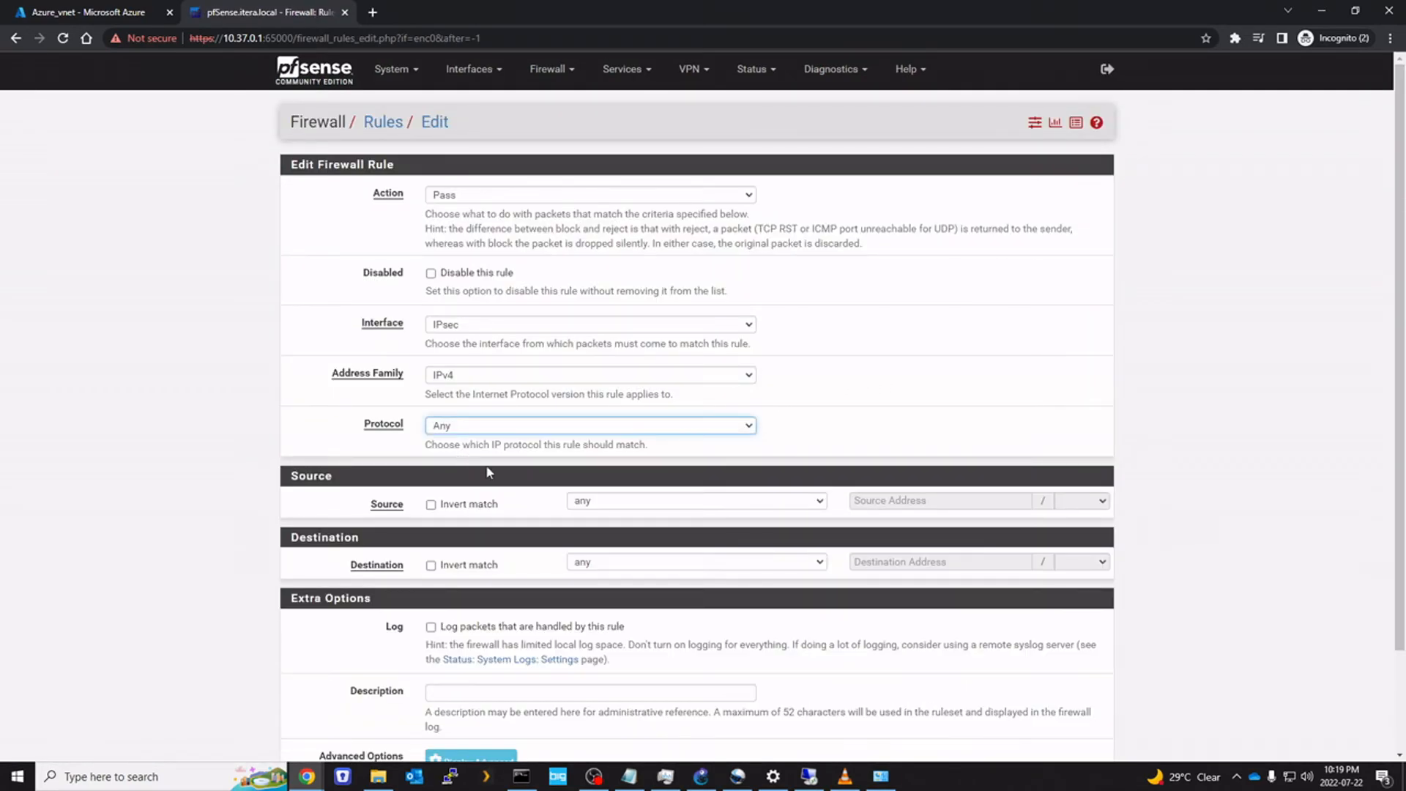
{"action": "scroll", "coordinate": [520, 648], "scroll_direction": "down", "scroll_amount": 1}
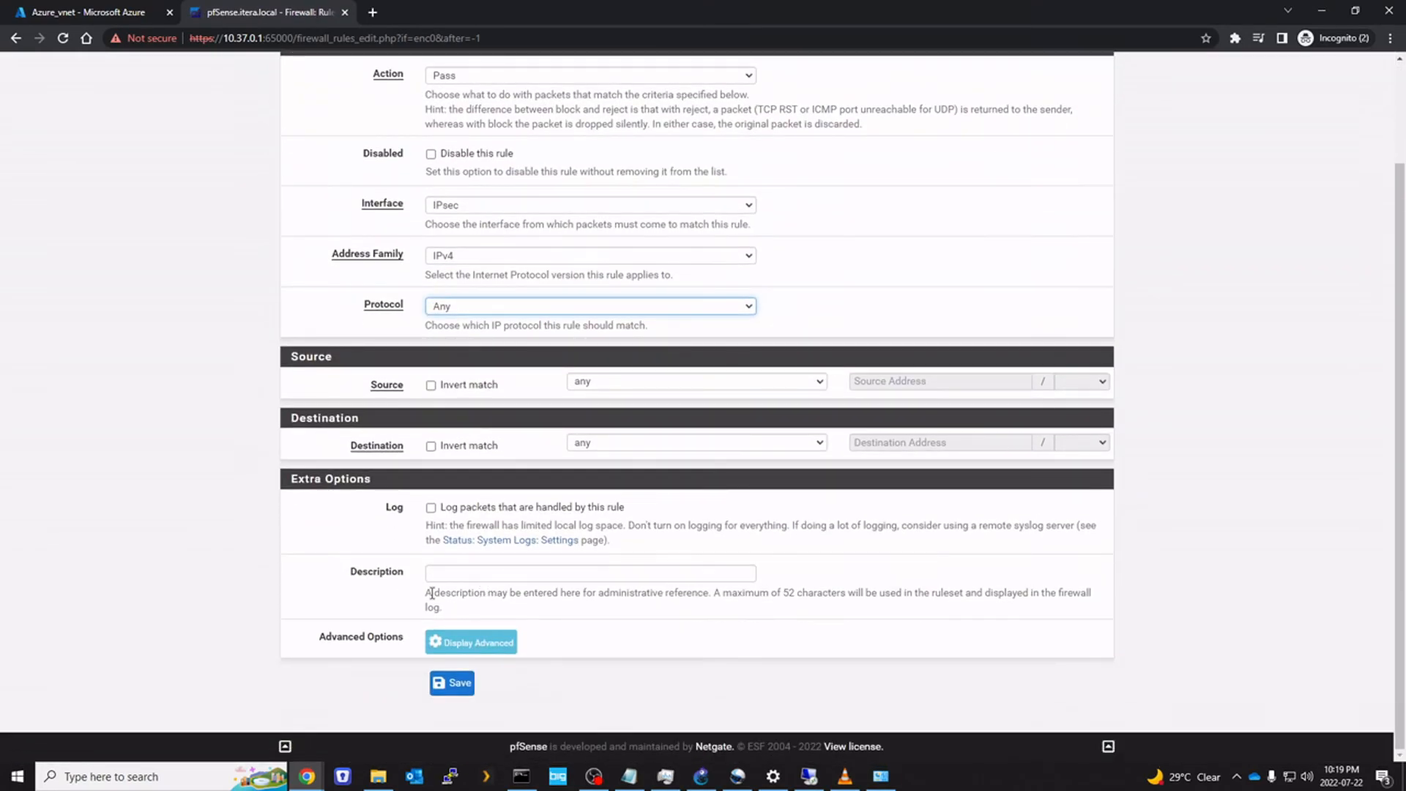
{"action": "left_click", "coordinate": [456, 572]}
{"action": "type", "text": "S2S traffic"}
{"action": "left_click", "coordinate": [460, 692]}
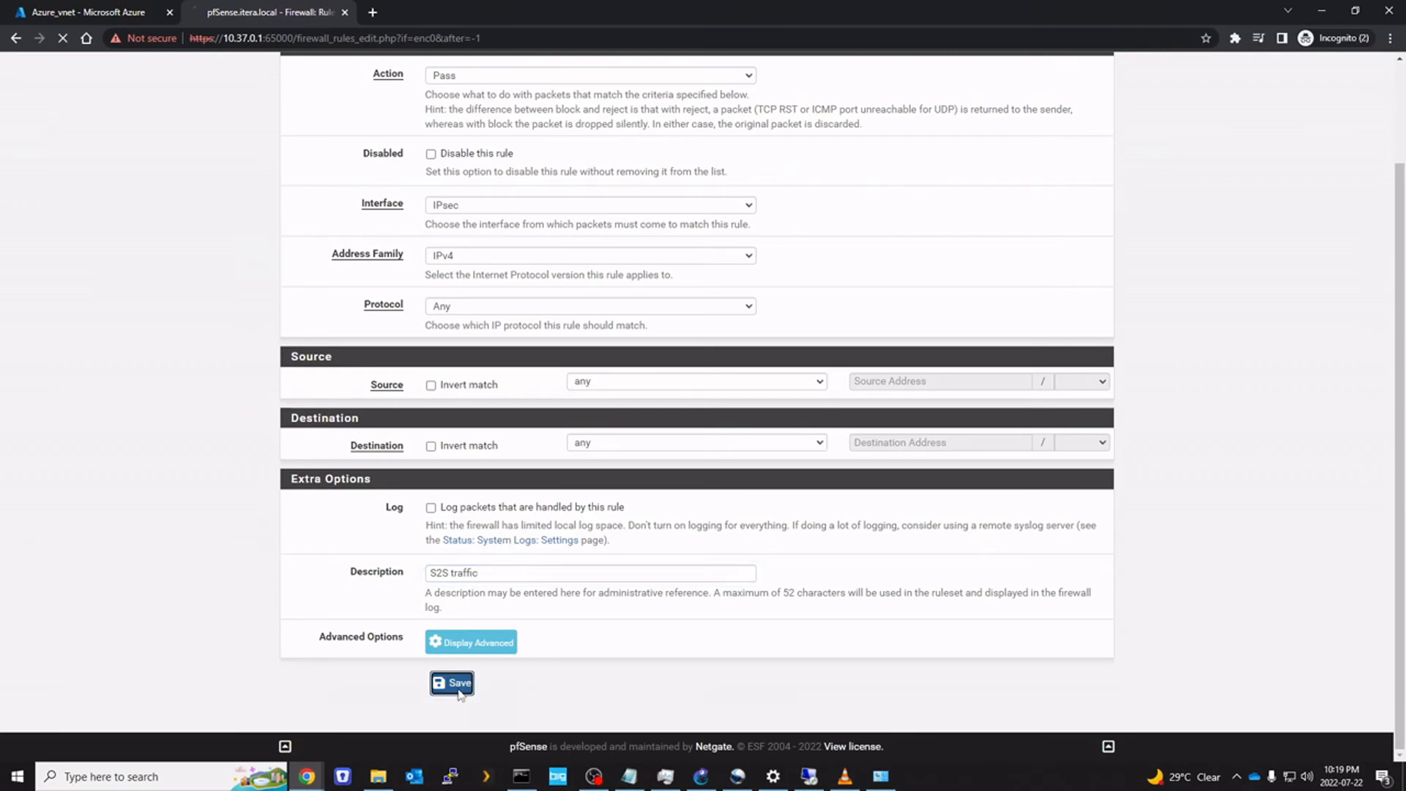
{"action": "left_click", "coordinate": [1099, 183]}
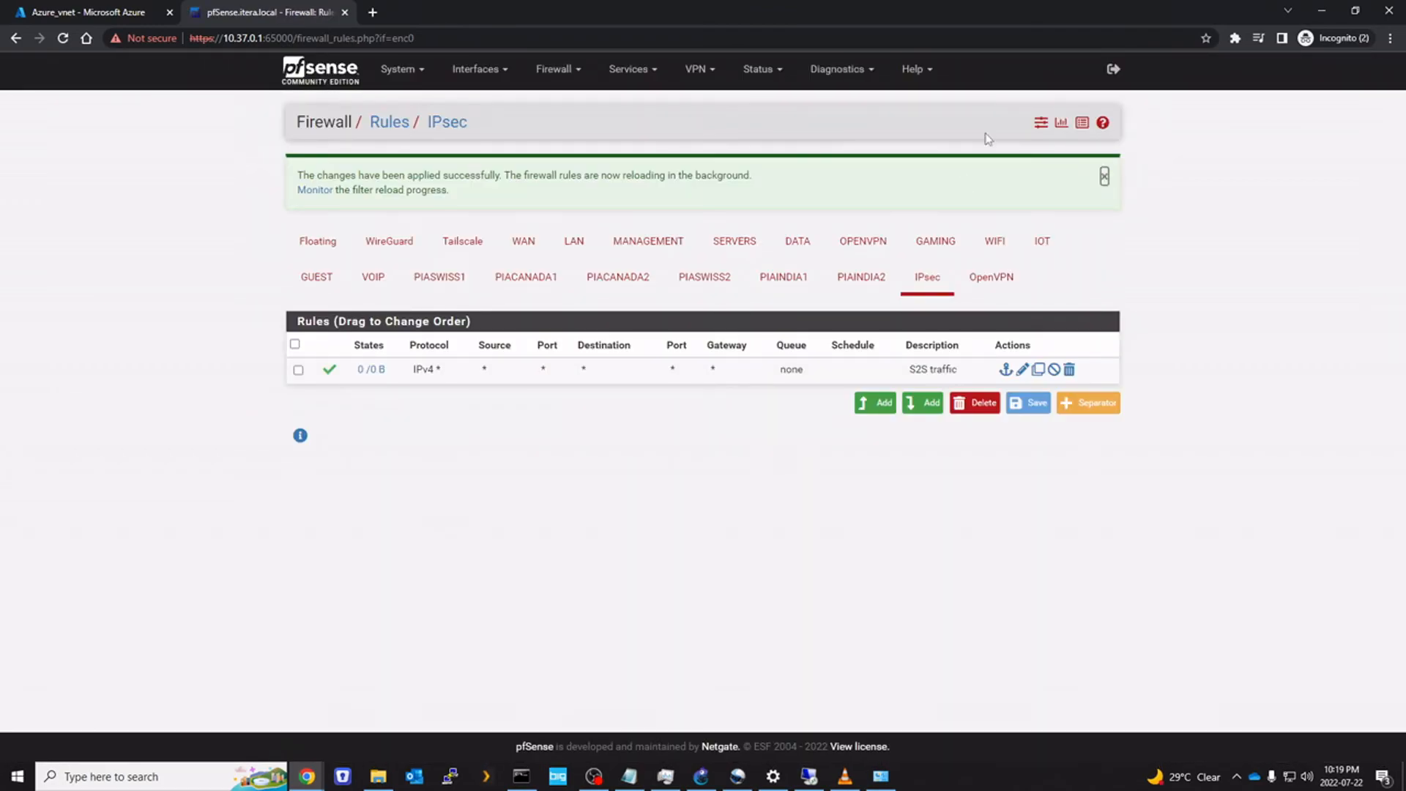
{"action": "left_click", "coordinate": [810, 778]}
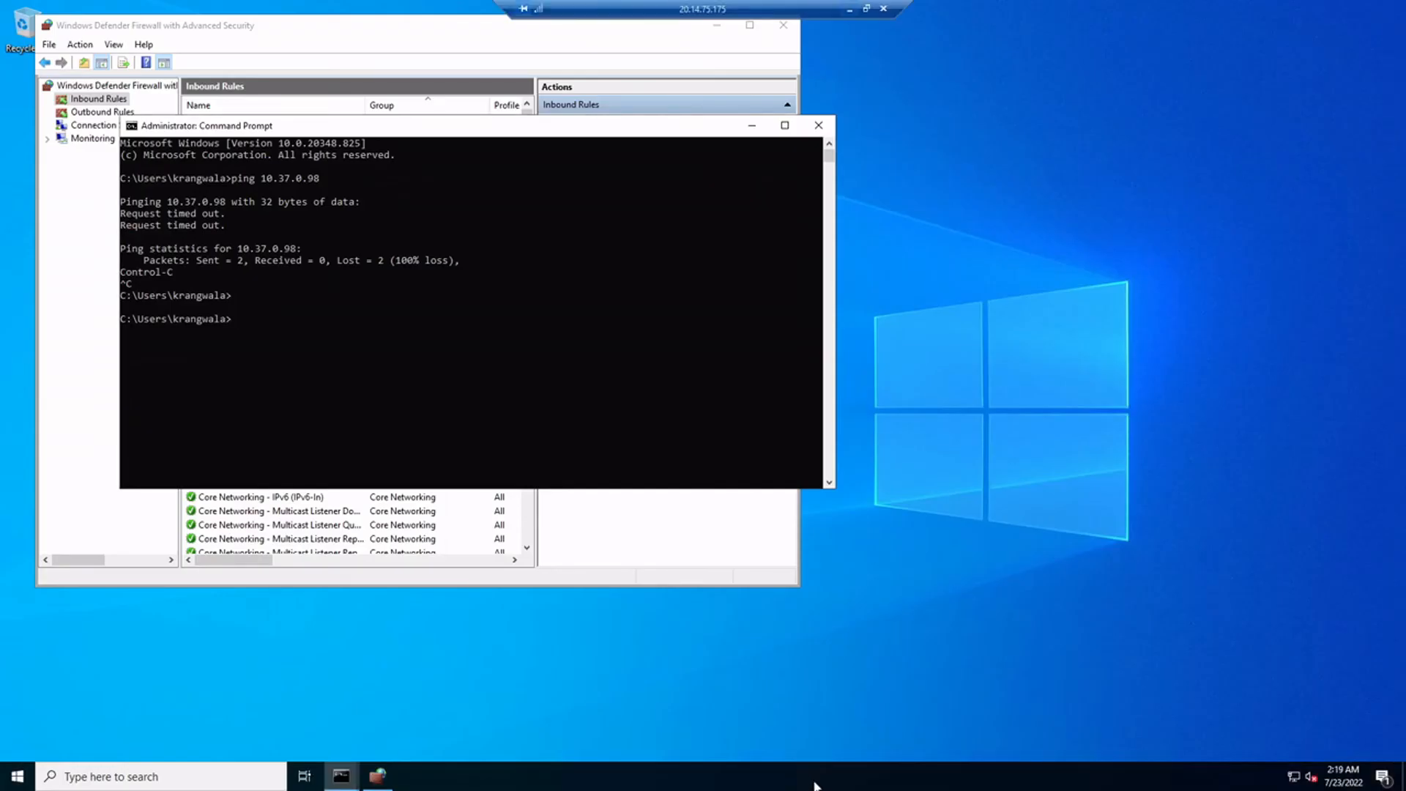
Retry the 10.37.0.98 ping from the VM, still timing out, then launch the firewall via 'fire' search
{"action": "key", "text": "Up"}
{"action": "key", "text": "Return"}
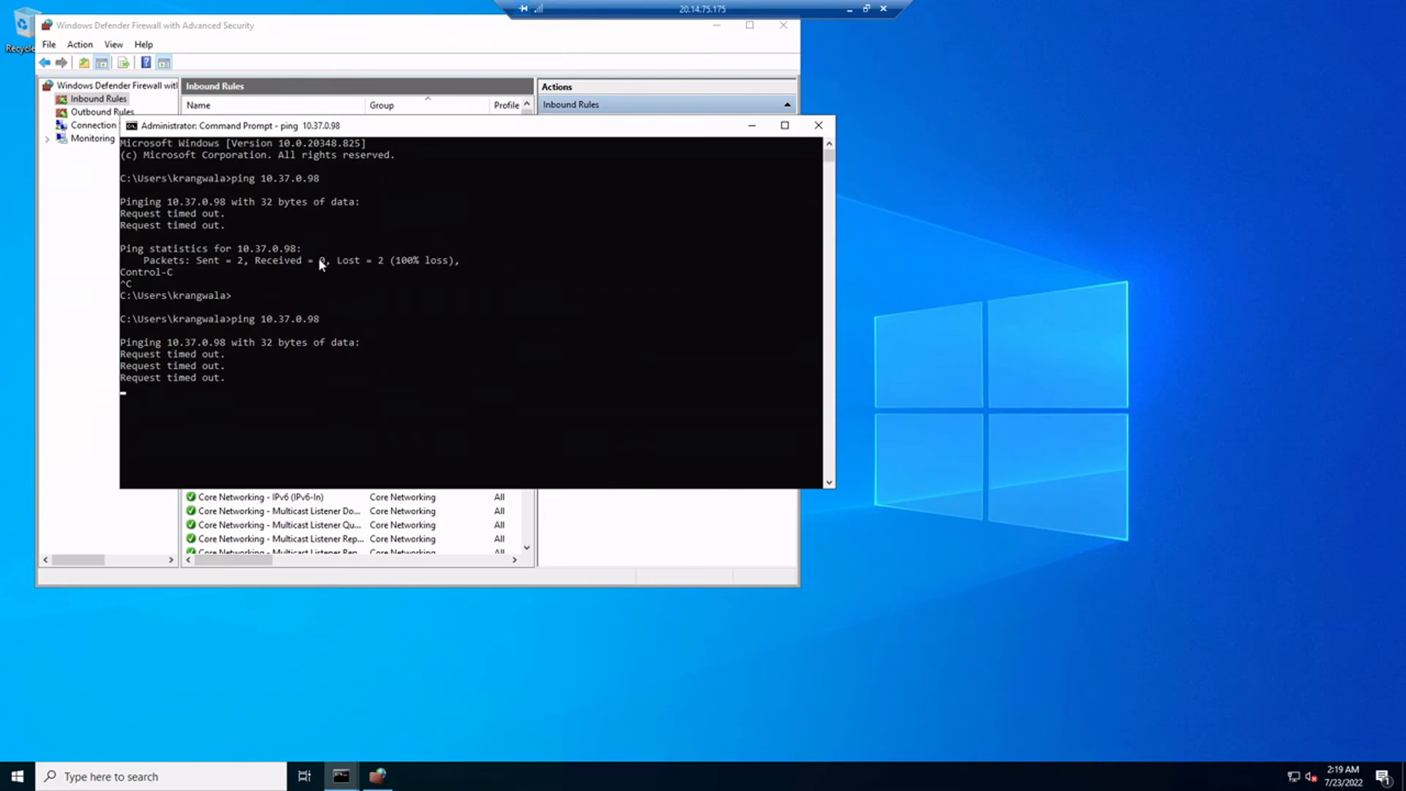
{"action": "key", "text": "ctrl+c"}
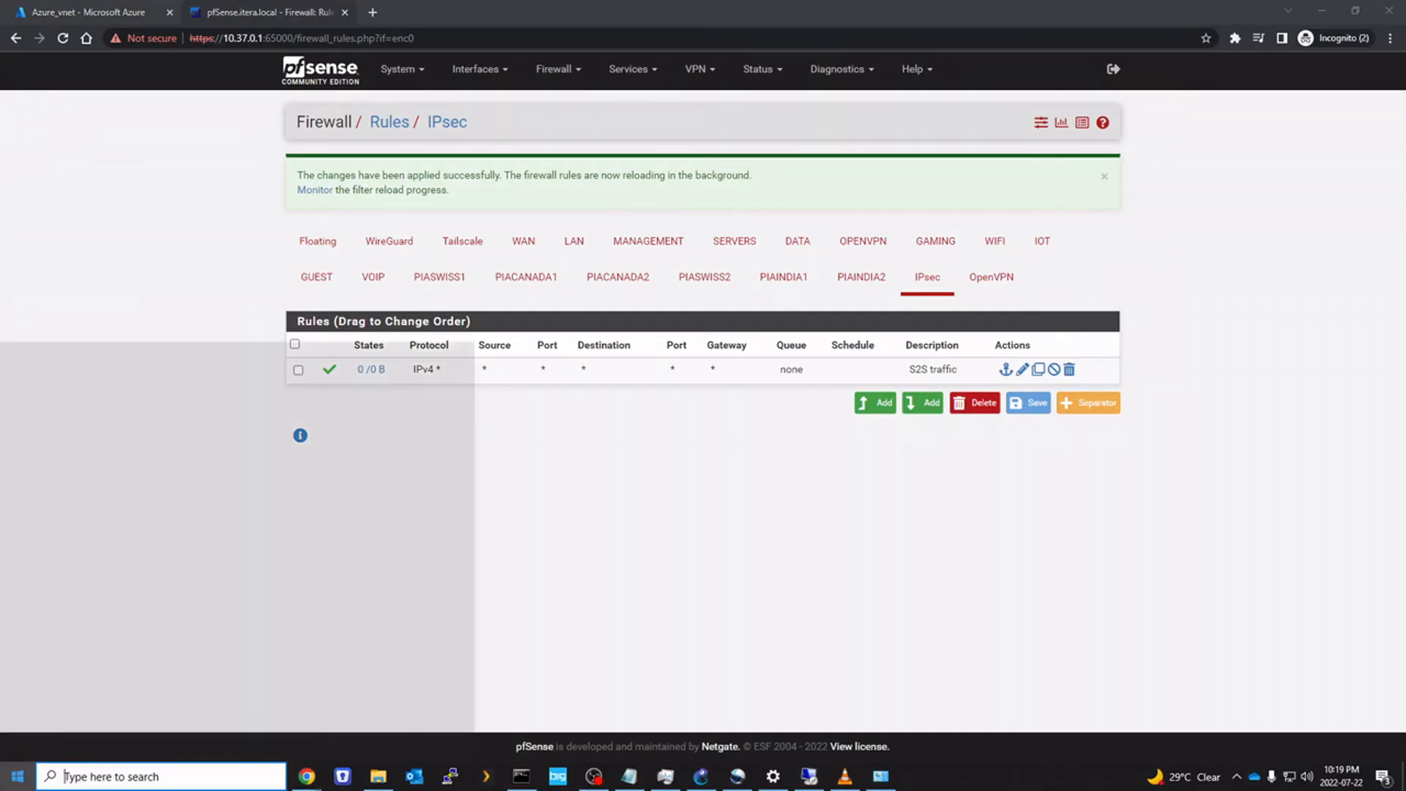
{"action": "type", "text": "fire"}
{"action": "key", "text": "Return"}
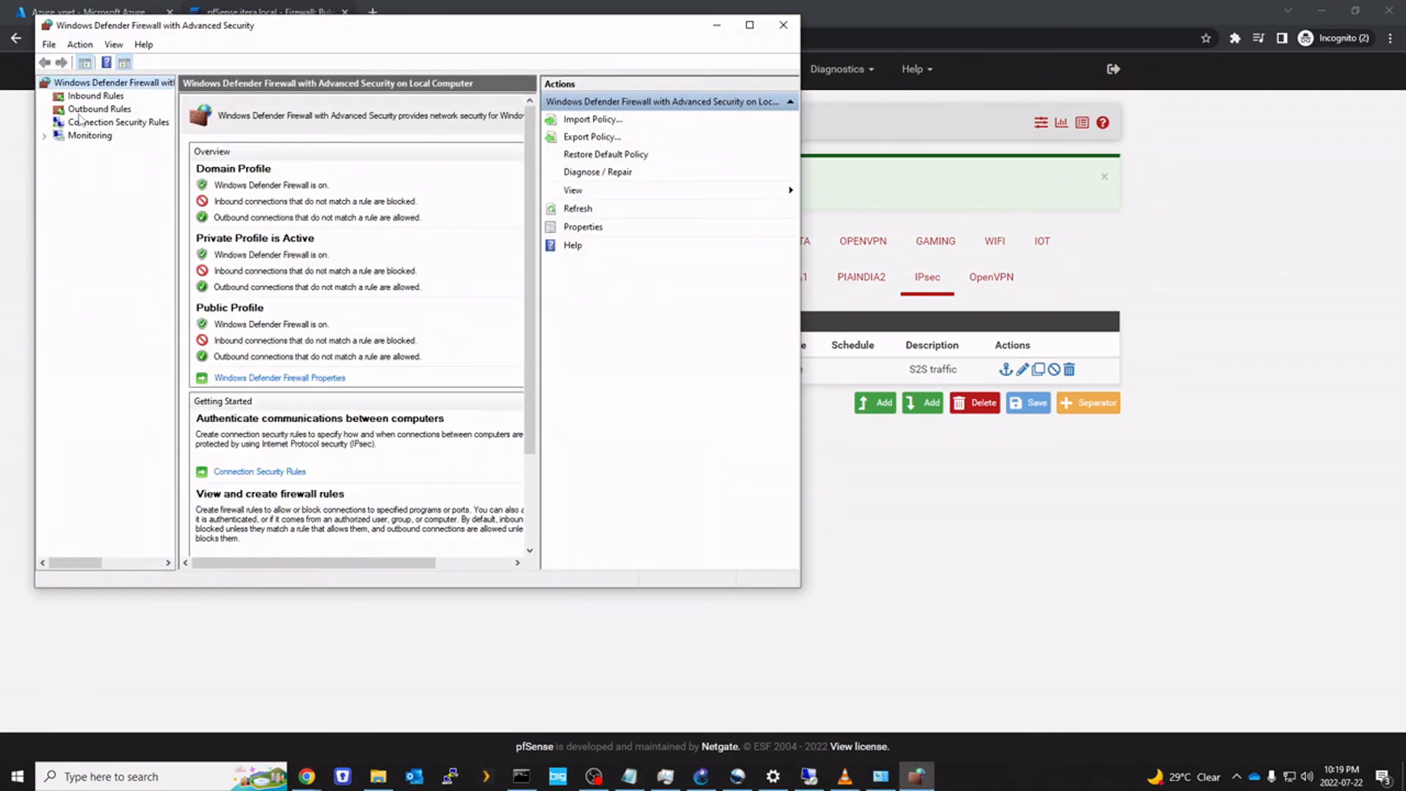
Start a custom inbound rule scoped to remote address range 10.90.0.0/20
{"action": "left_click", "coordinate": [89, 98]}
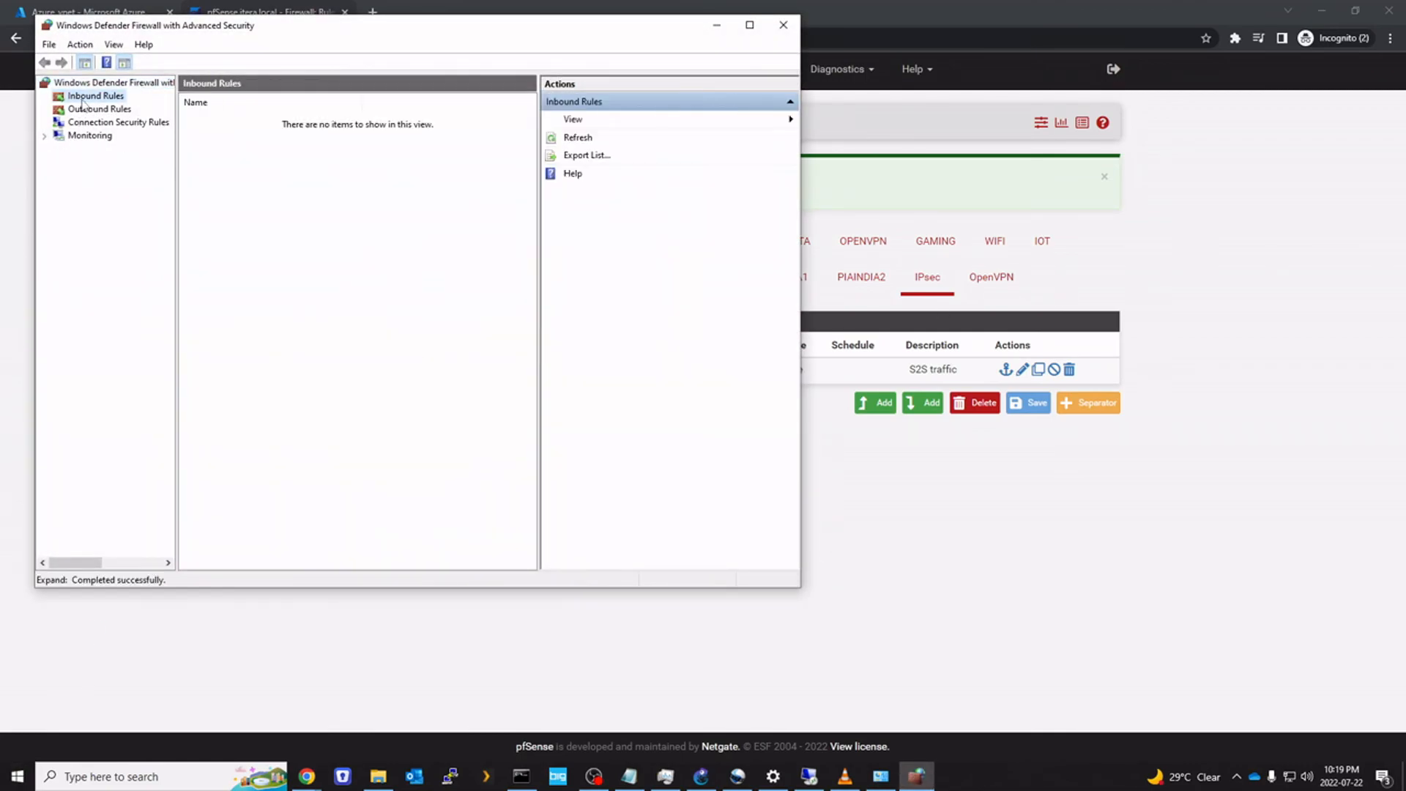
{"action": "right_click", "coordinate": [88, 98]}
{"action": "left_click", "coordinate": [110, 104]}
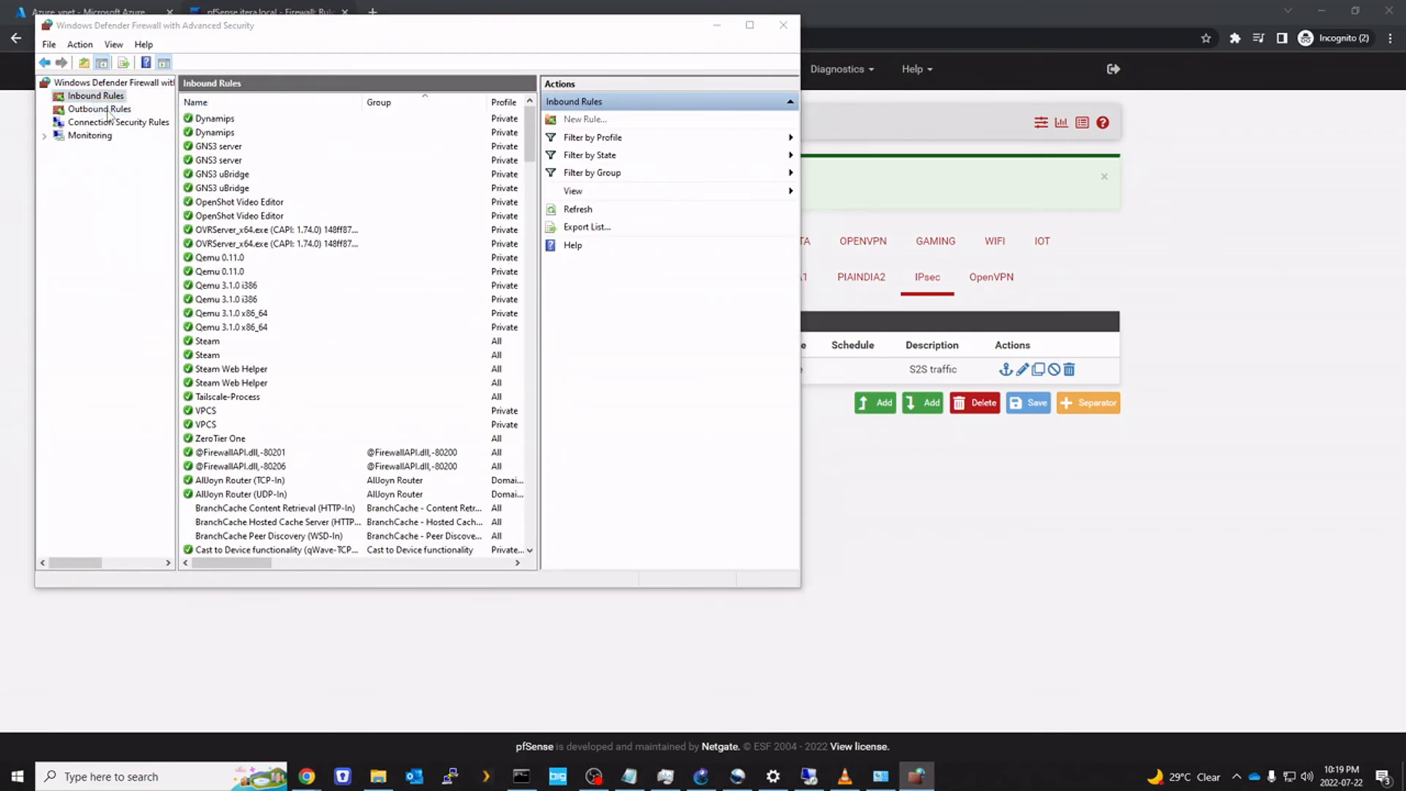
{"action": "left_click", "coordinate": [317, 381]}
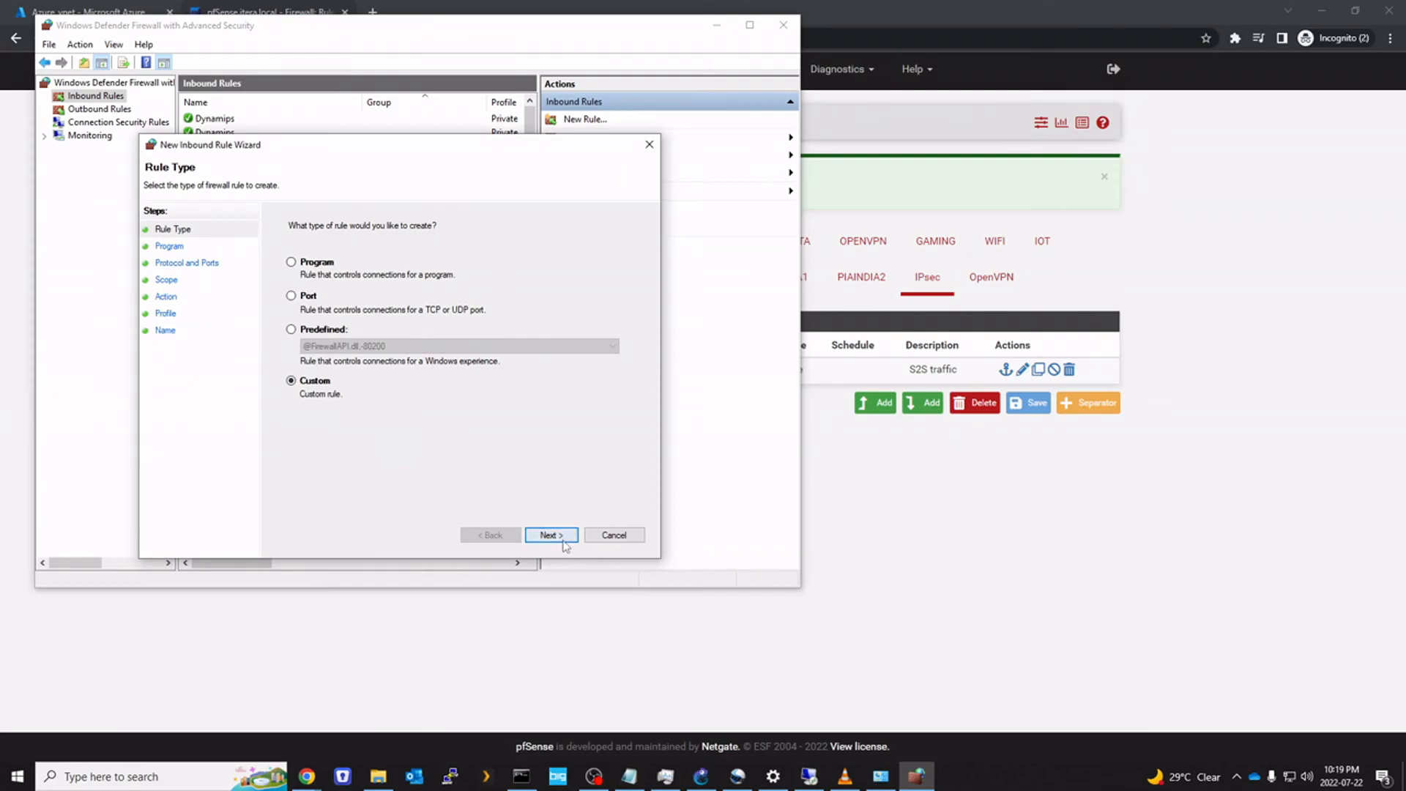
{"action": "left_click", "coordinate": [553, 535]}
{"action": "left_click", "coordinate": [555, 537]}
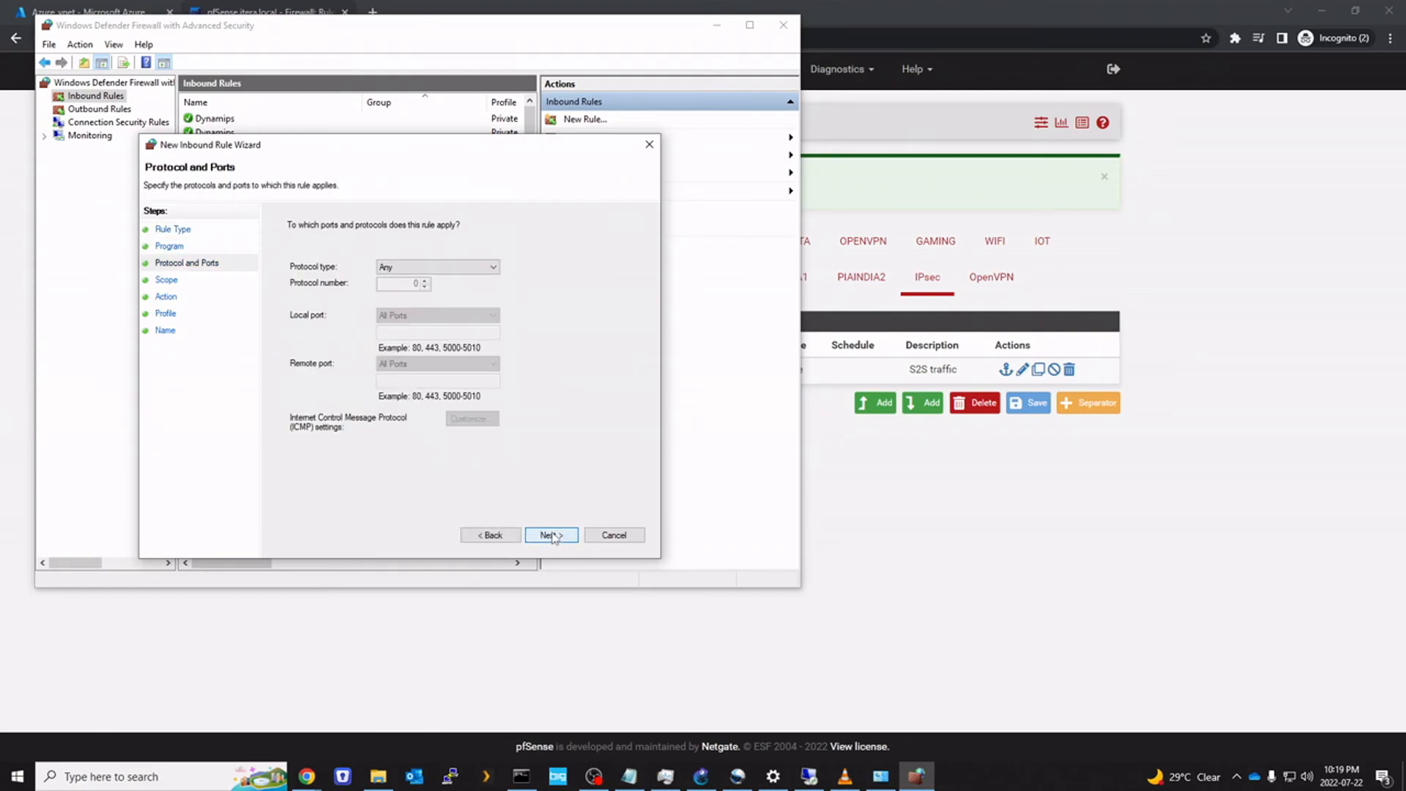
{"action": "left_click", "coordinate": [552, 536]}
{"action": "left_click", "coordinate": [295, 424]}
{"action": "left_click", "coordinate": [581, 442]}
{"action": "type", "text": "10"}
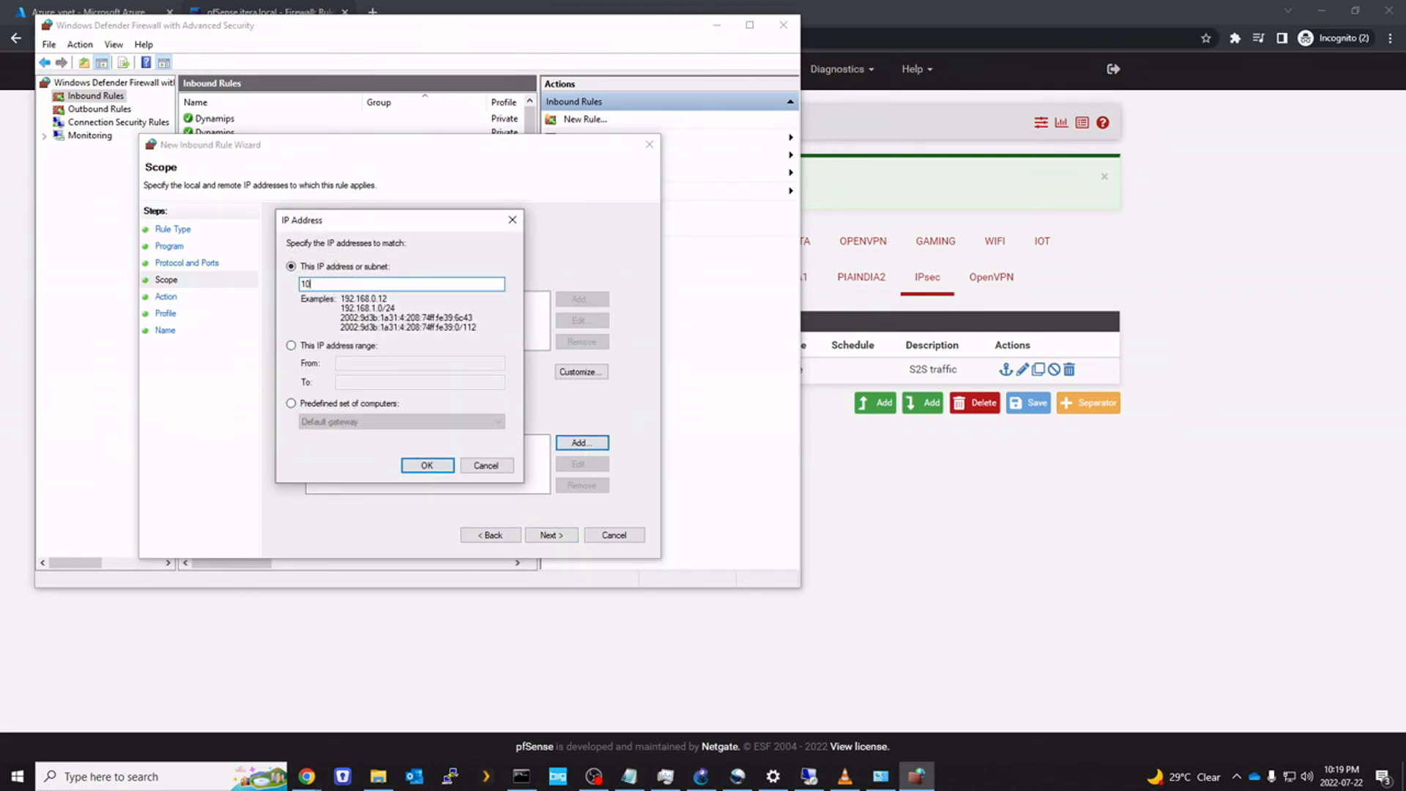
{"action": "type", "text": ".90.0.0/20"}
{"action": "left_click", "coordinate": [427, 465]}
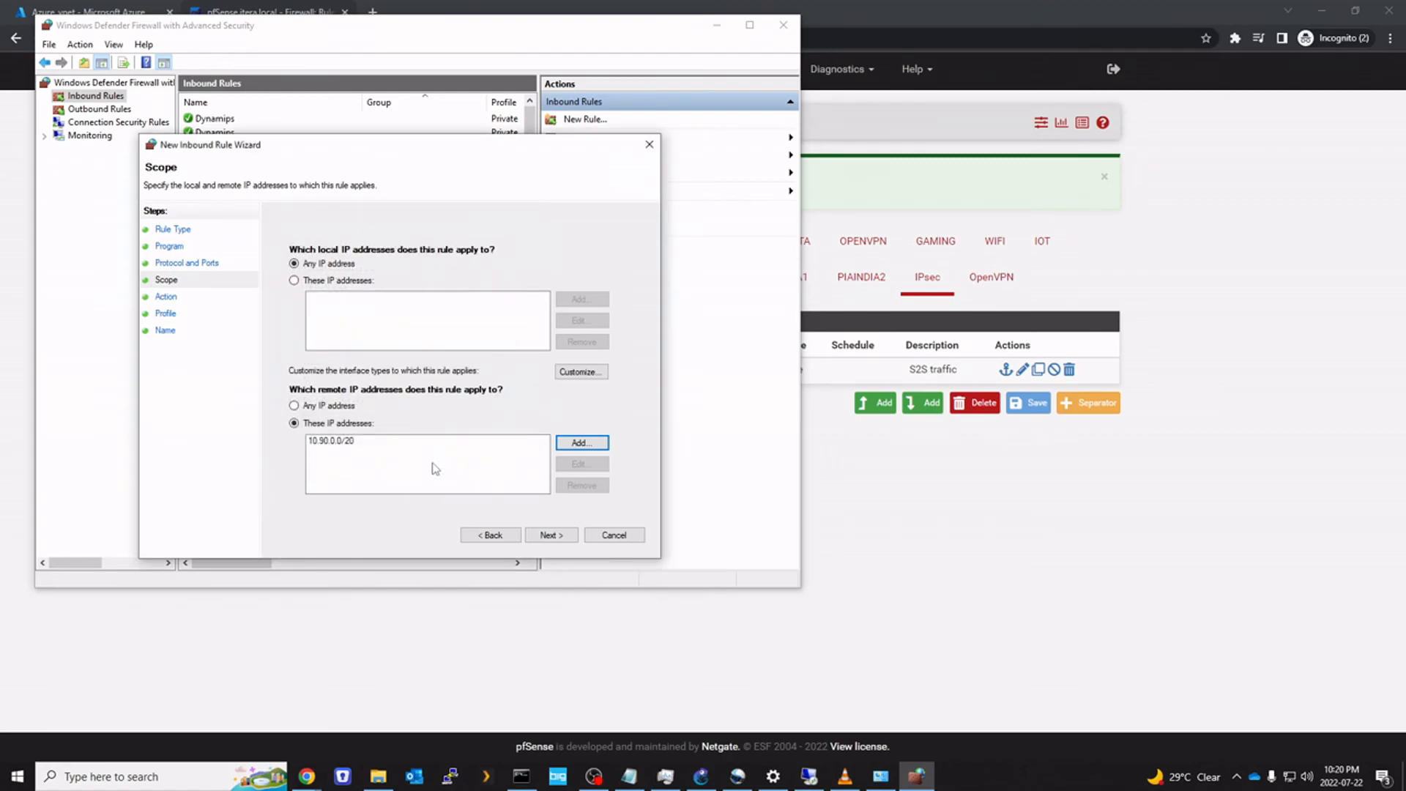
Allow the connection on all profiles and finish the rule named Azure_network
{"action": "left_click", "coordinate": [558, 540]}
{"action": "left_click", "coordinate": [558, 540]}
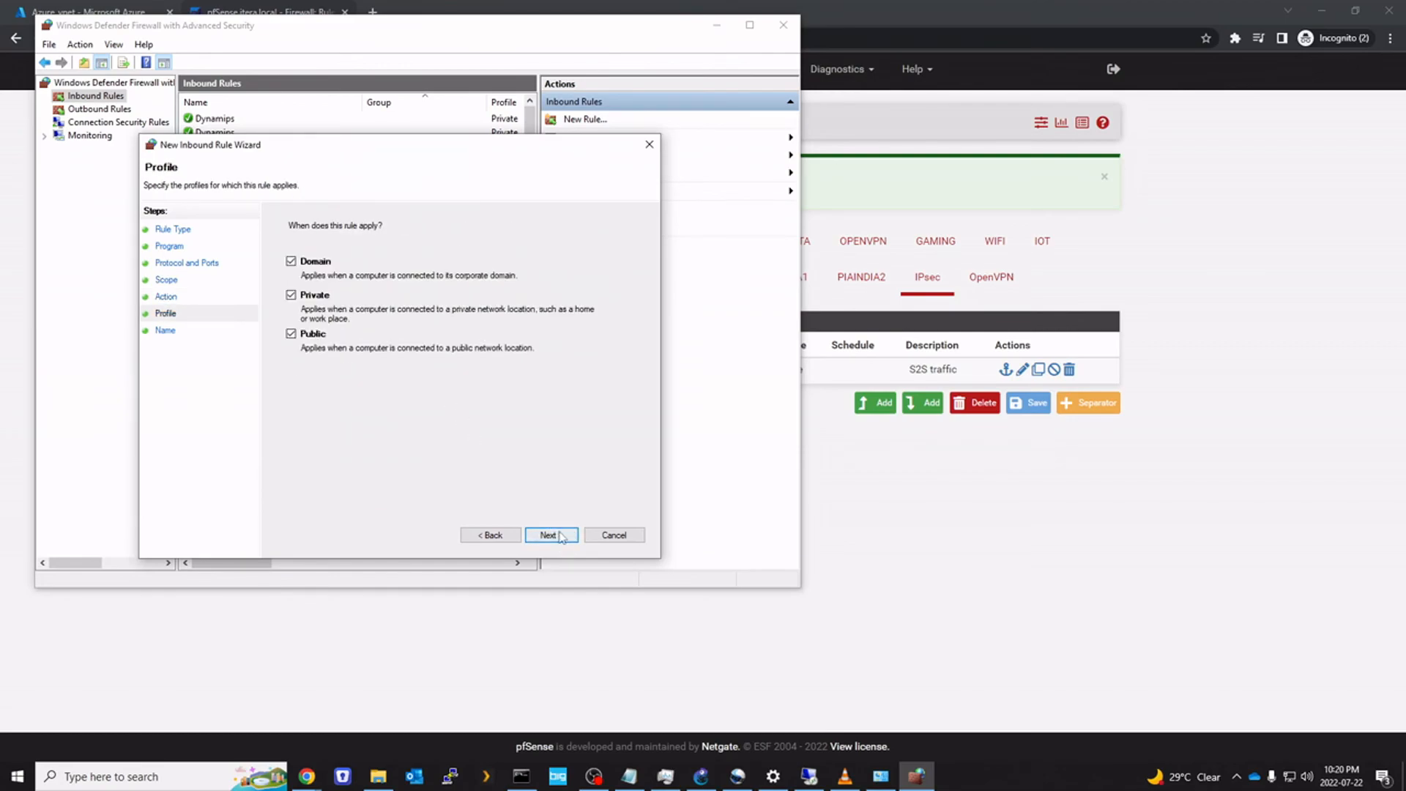
{"action": "left_click", "coordinate": [551, 536]}
{"action": "type", "text": "Azure_network"}
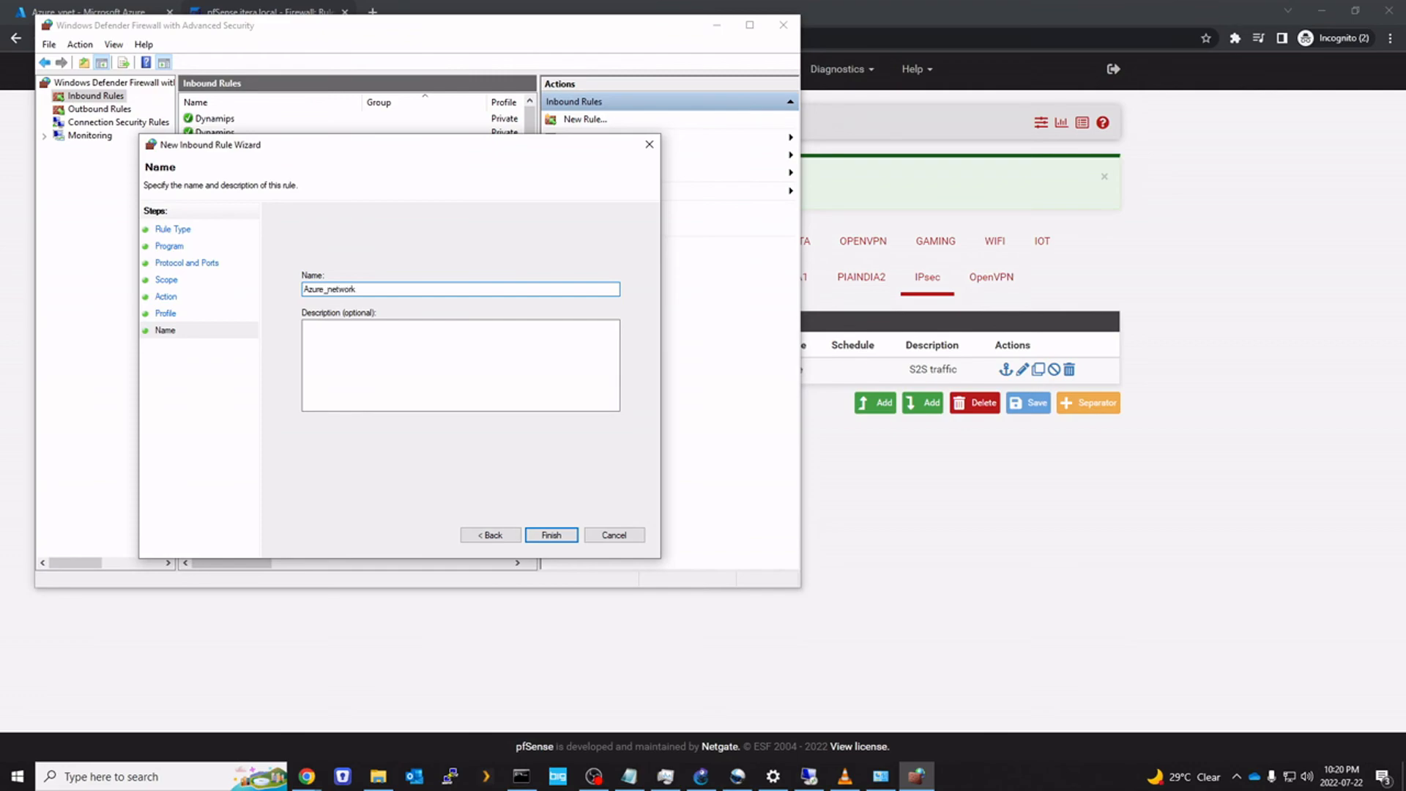
{"action": "key", "text": "Return"}
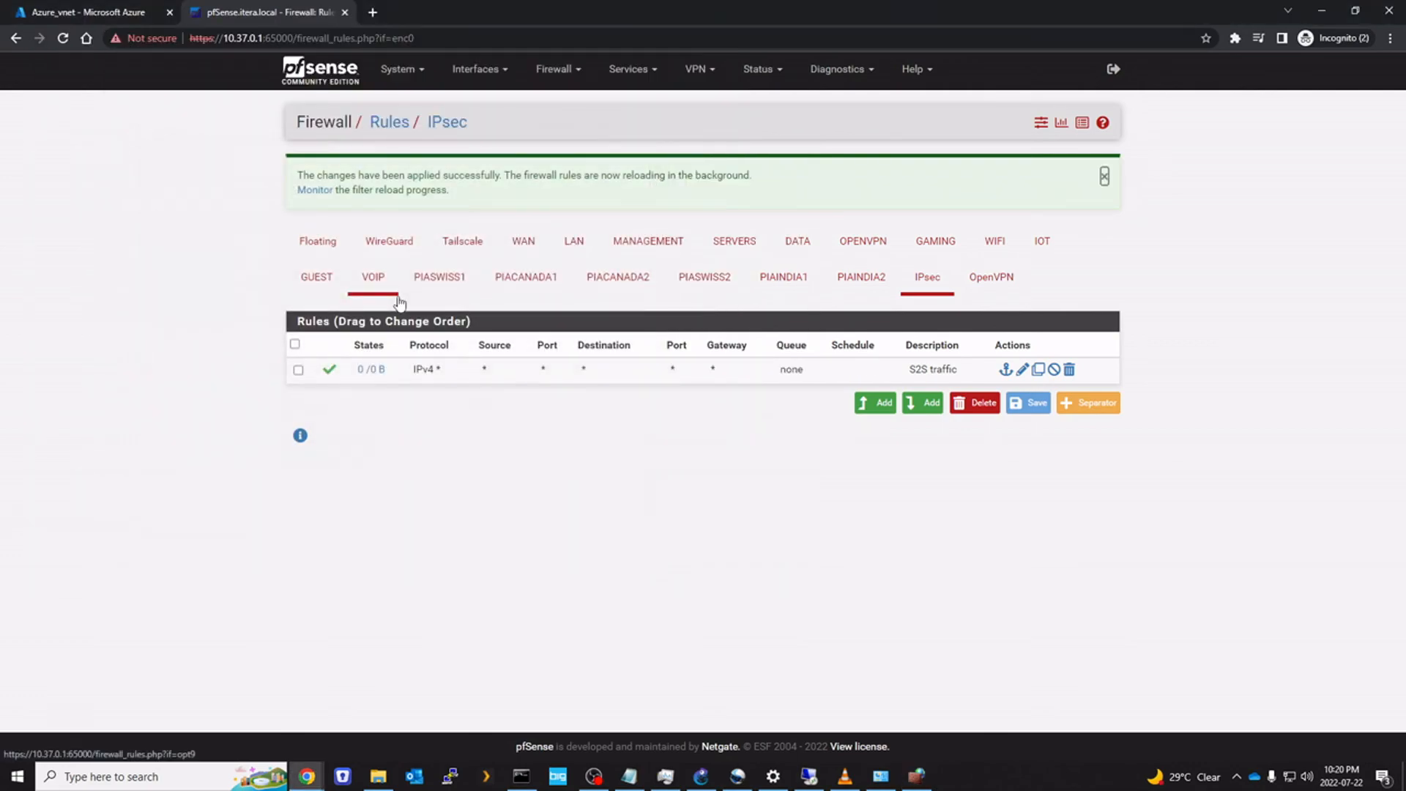
Rerun the ping to 10.37.0.98 from the VM, now receiving replies
{"action": "left_click", "coordinate": [817, 781]}
{"action": "key", "text": "Up"}
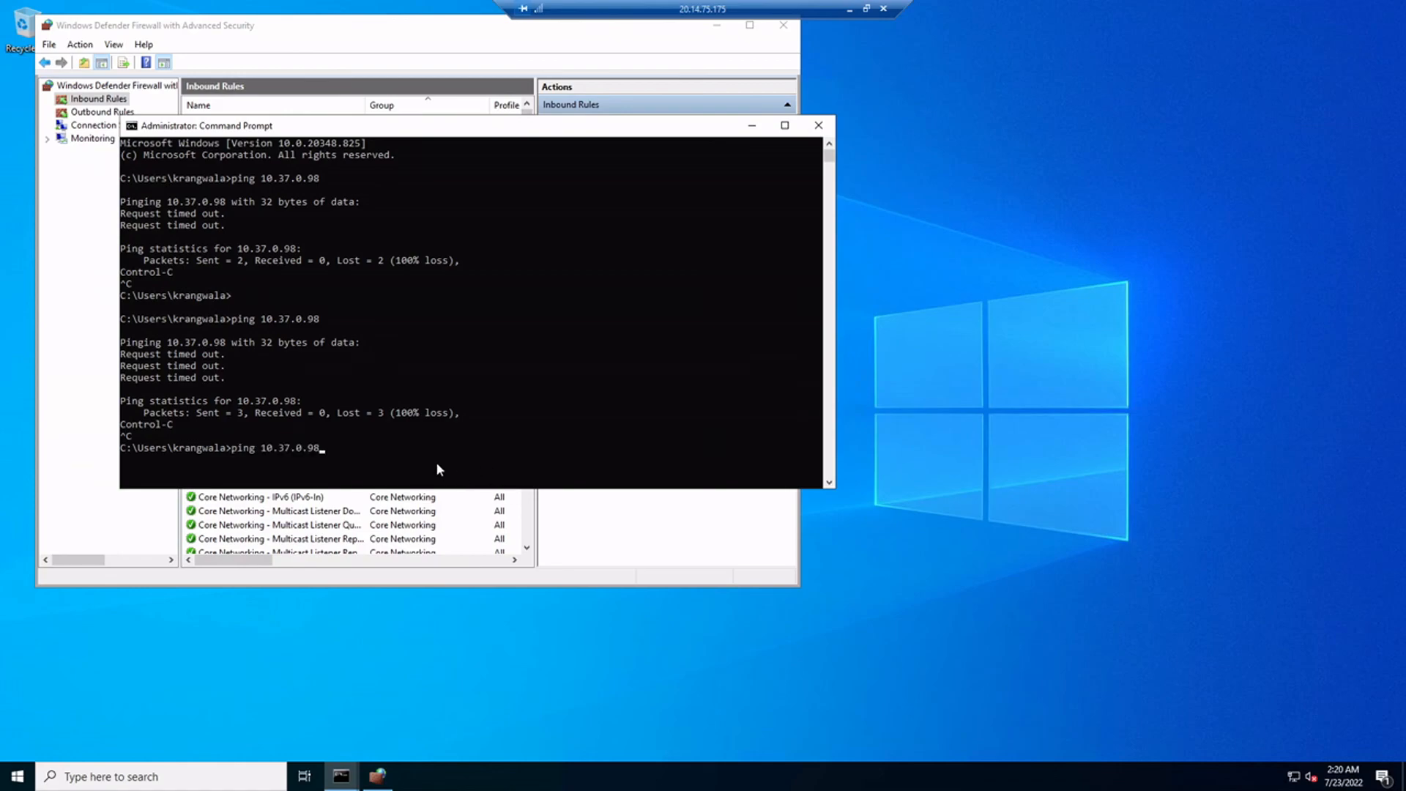
{"action": "key", "text": "Return"}
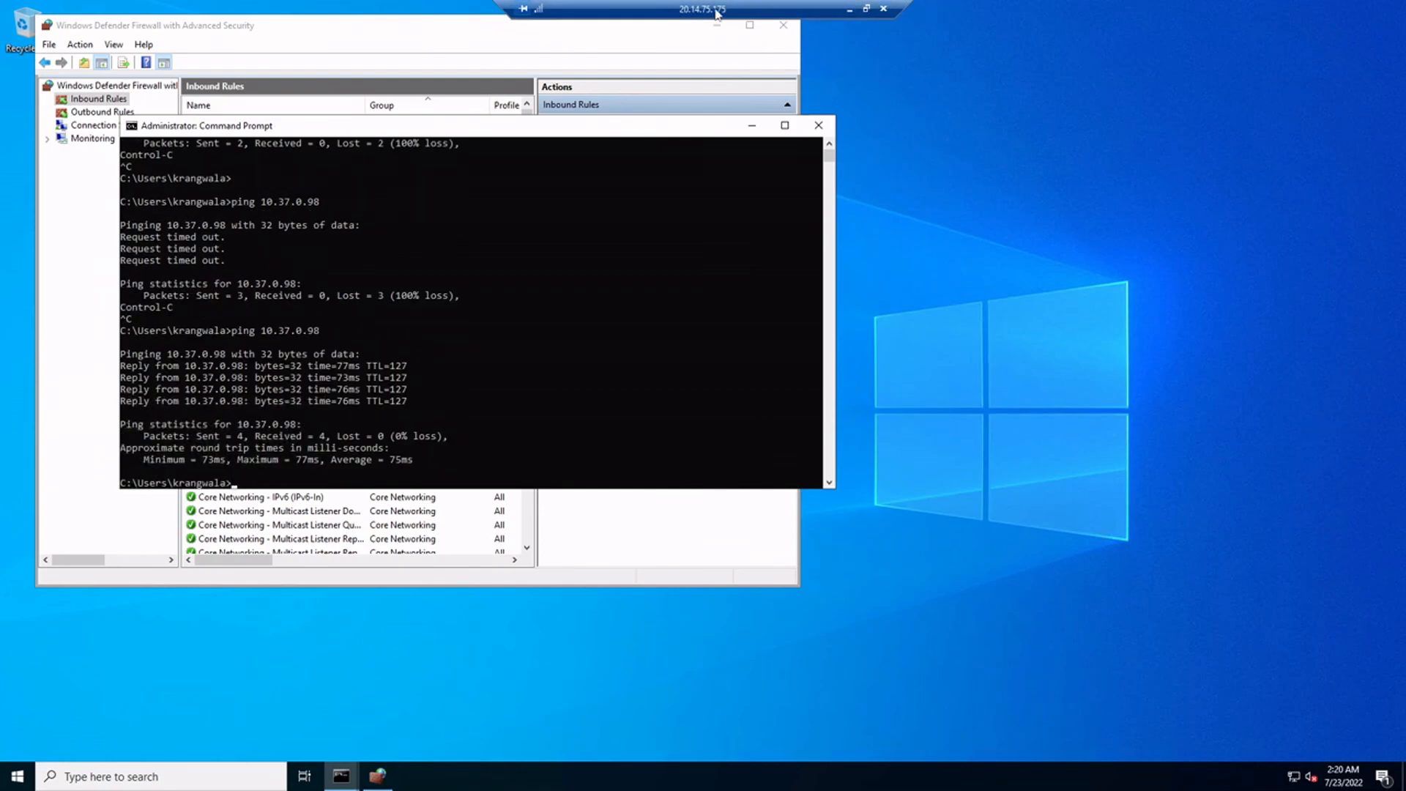
Disconnect the remote session and launch a new Remote Desktop Connection window
{"action": "left_click", "coordinate": [883, 10]}
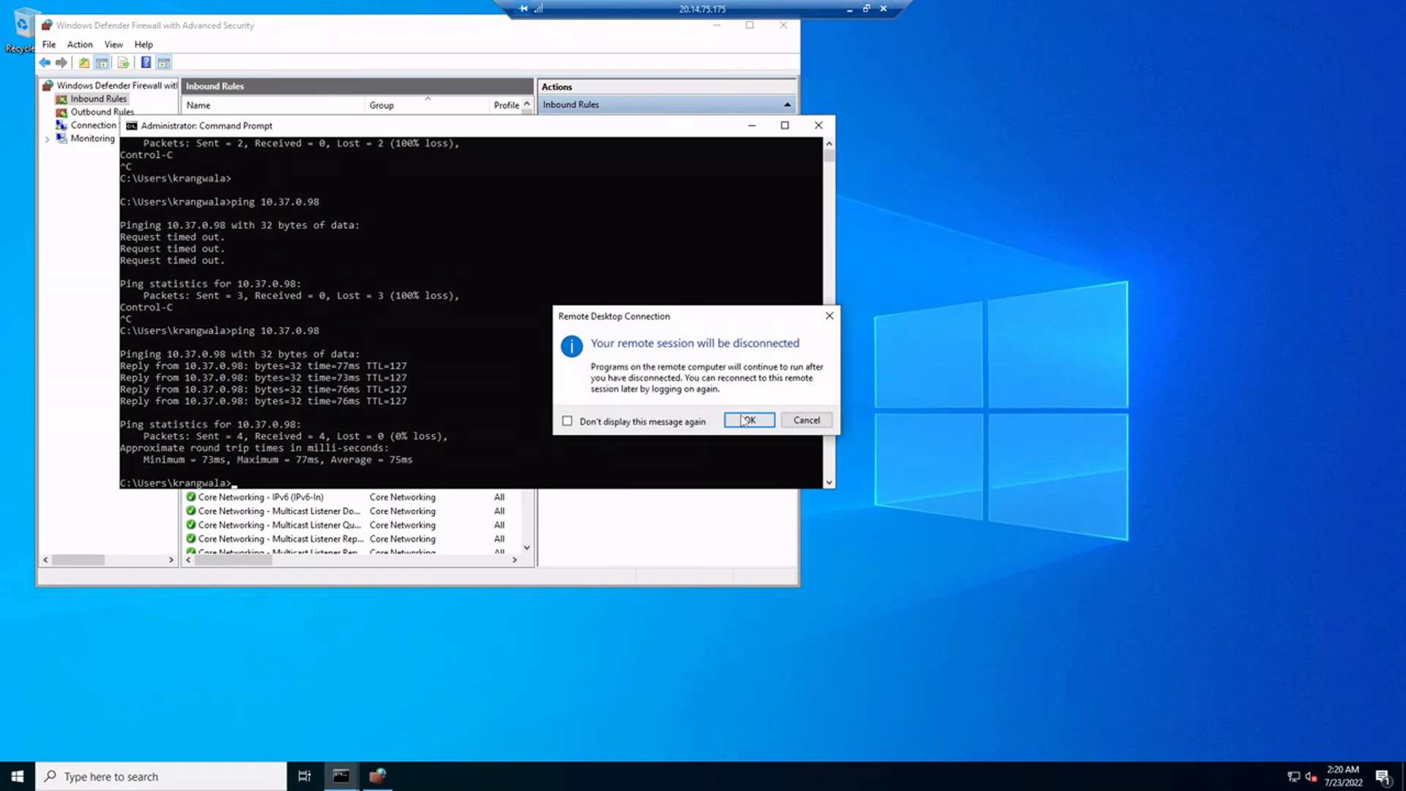
{"action": "left_click", "coordinate": [742, 417]}
{"action": "key", "text": "super"}
{"action": "type", "text": "re"}
{"action": "key", "text": "Return"}
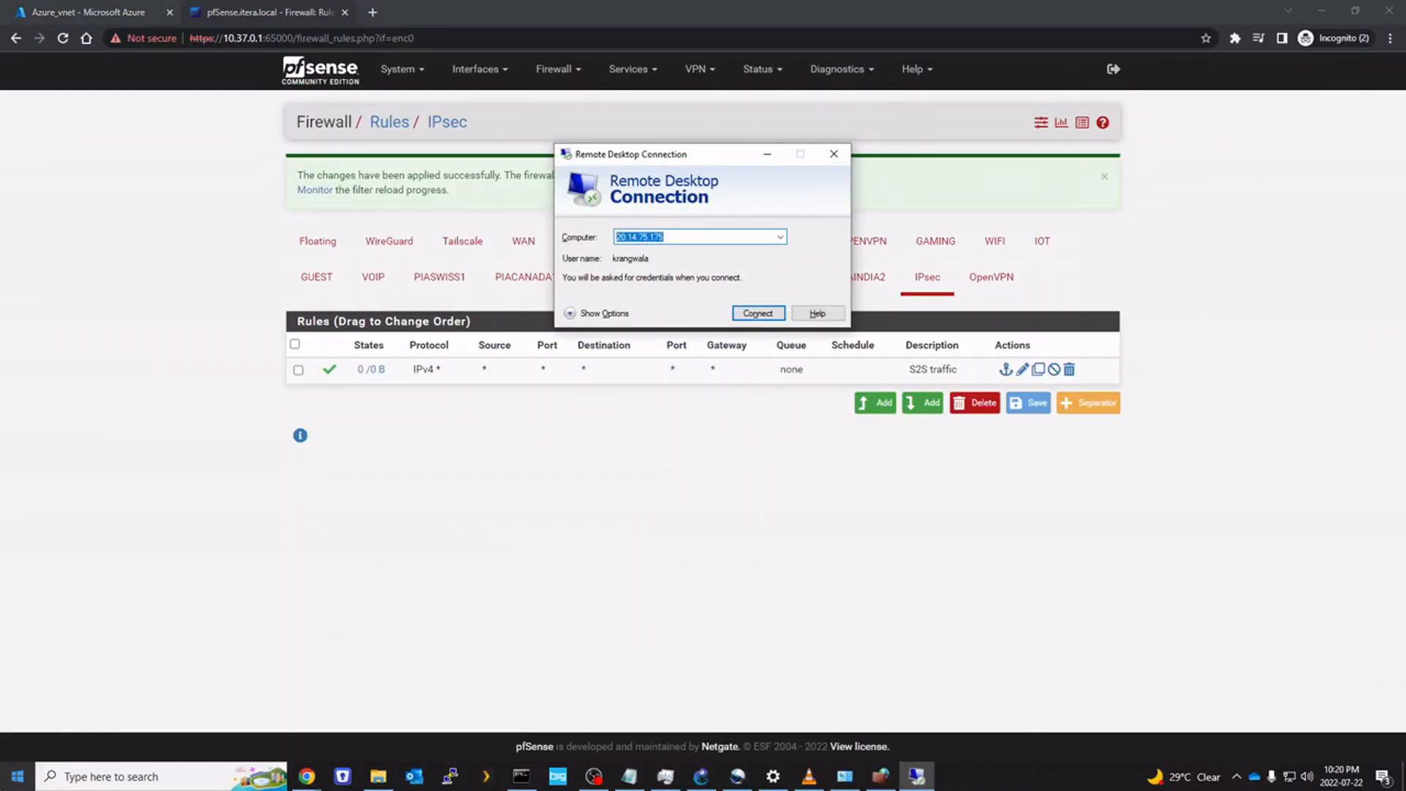
Connect to 10.90.0.4 with the account password, accept the certificate, and close leftover windows
{"action": "type", "text": "10.90"}
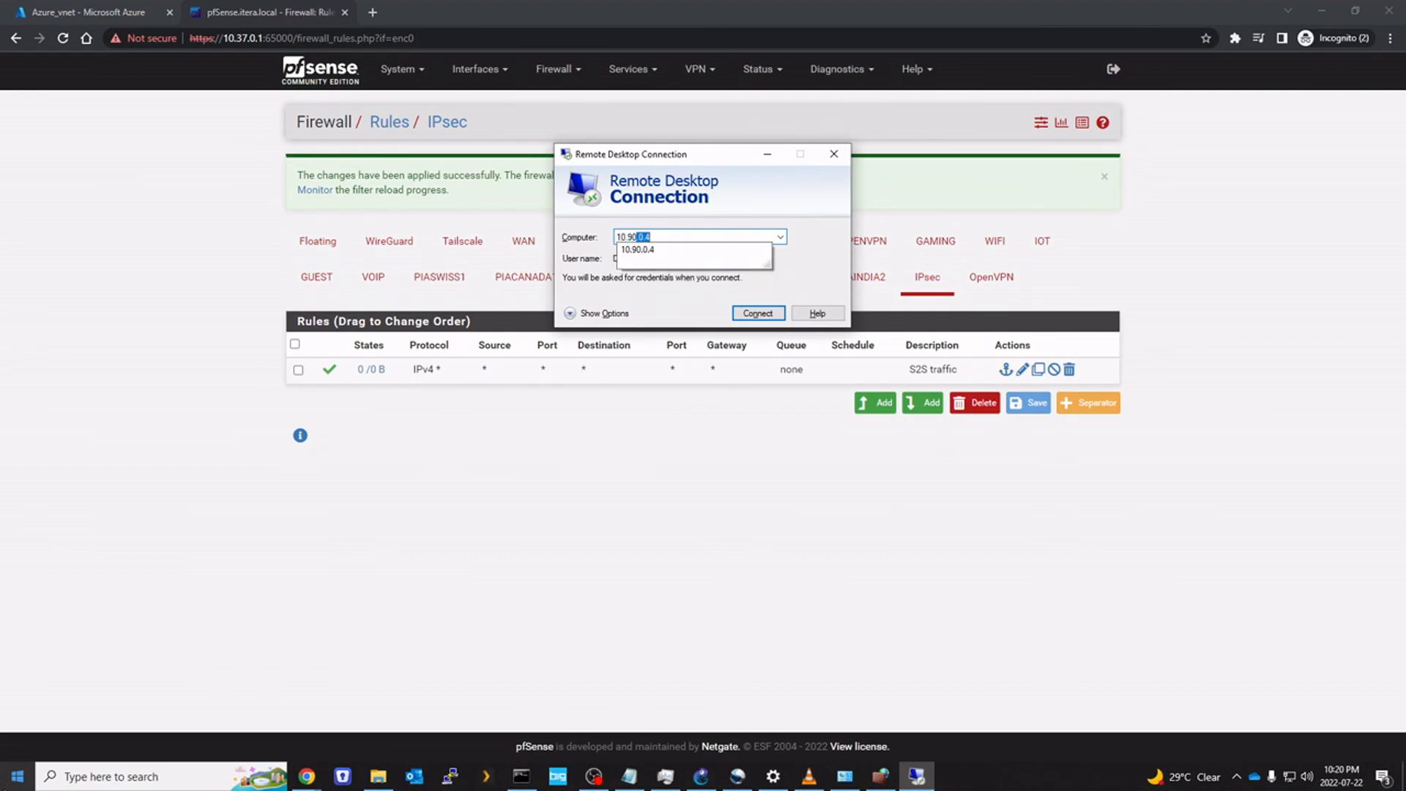
{"action": "type", "text": ".0.4"}
{"action": "key", "text": "Return"}
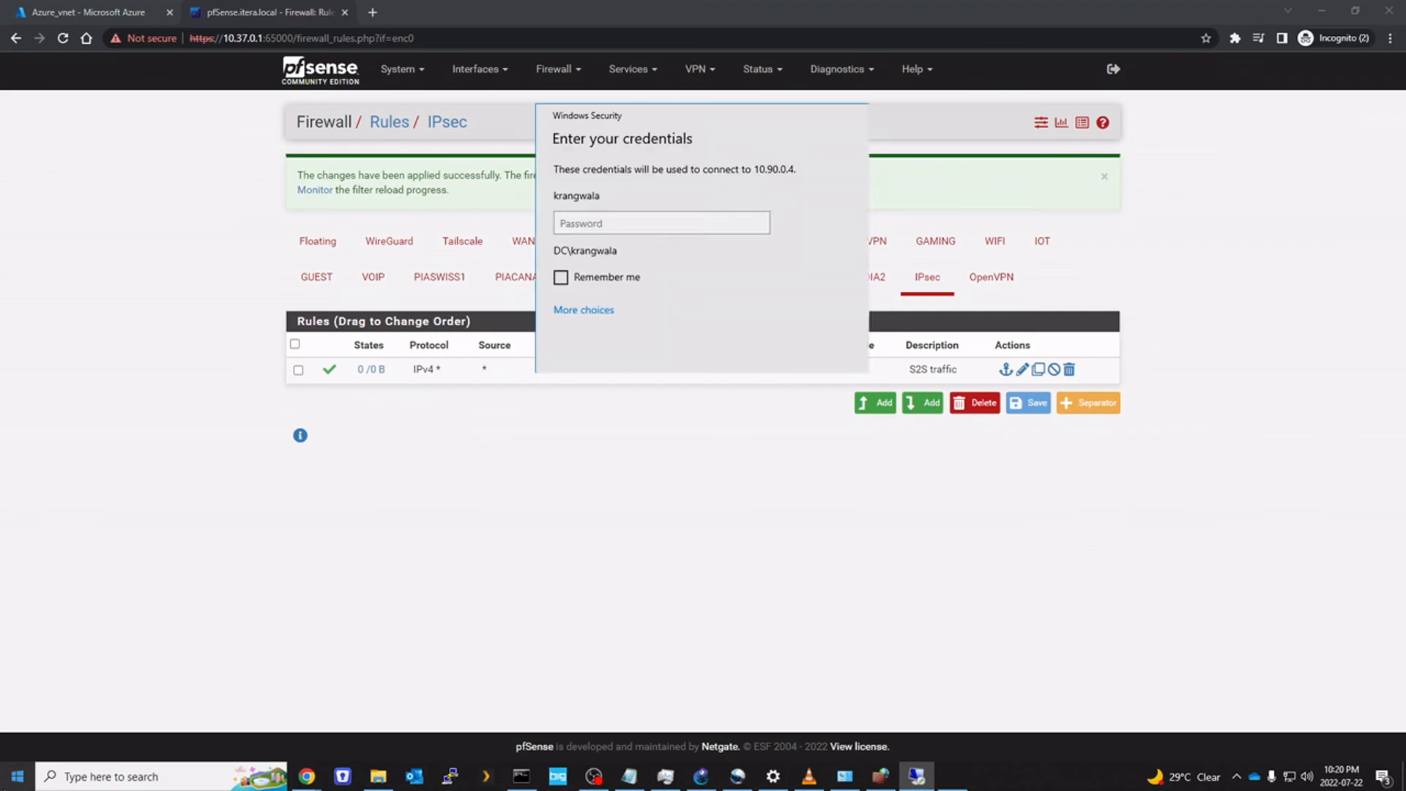
{"action": "type", "text": "***********"}
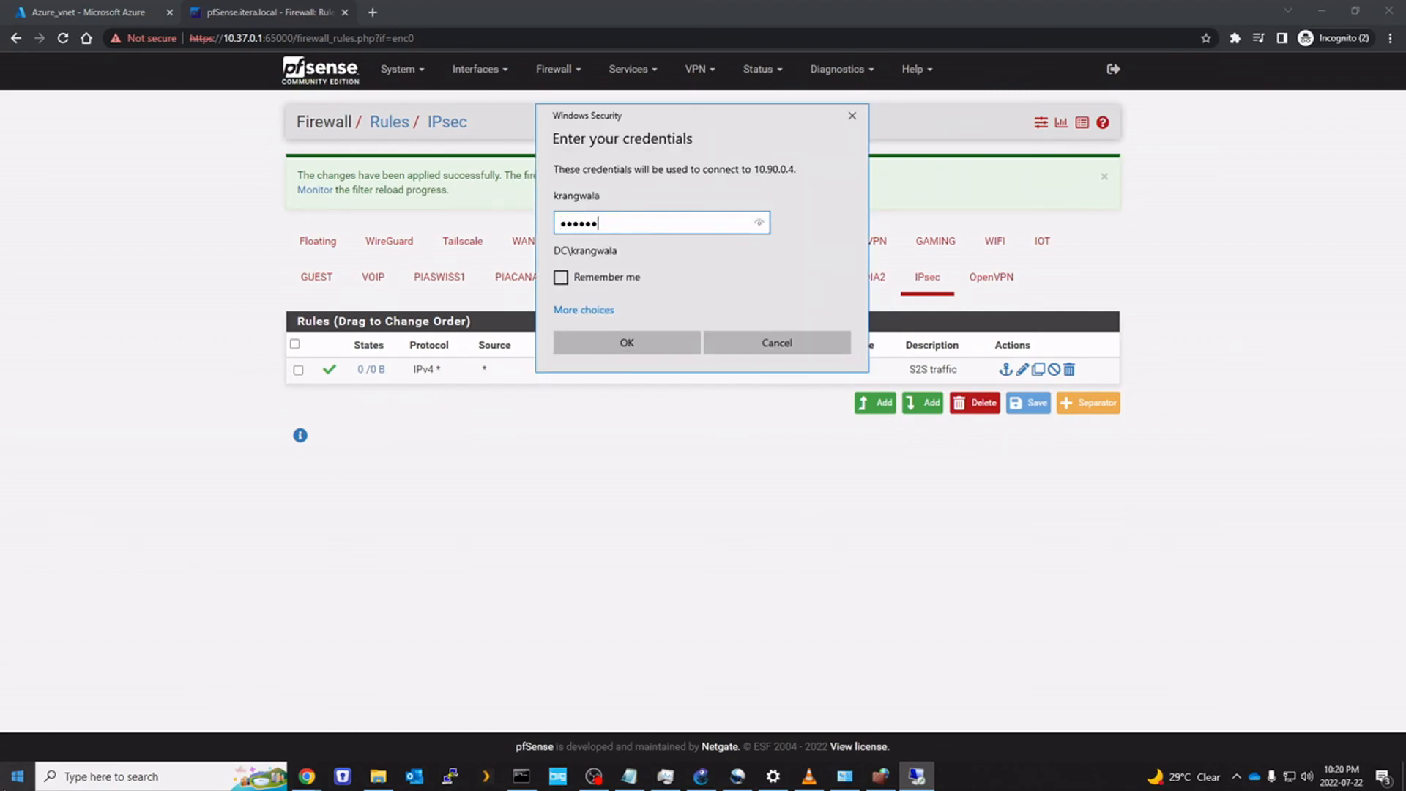
{"action": "key", "text": "Return"}
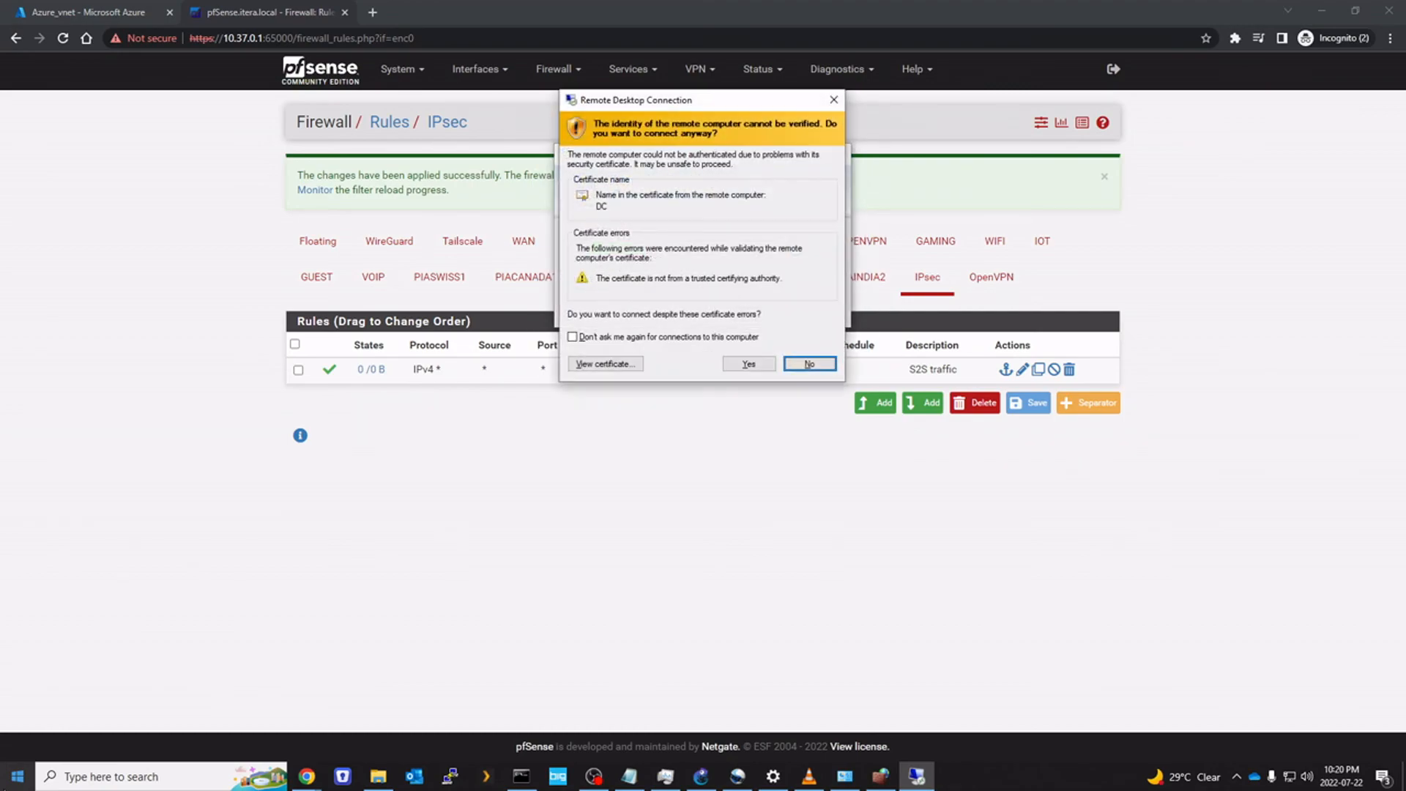
{"action": "left_click", "coordinate": [748, 364]}
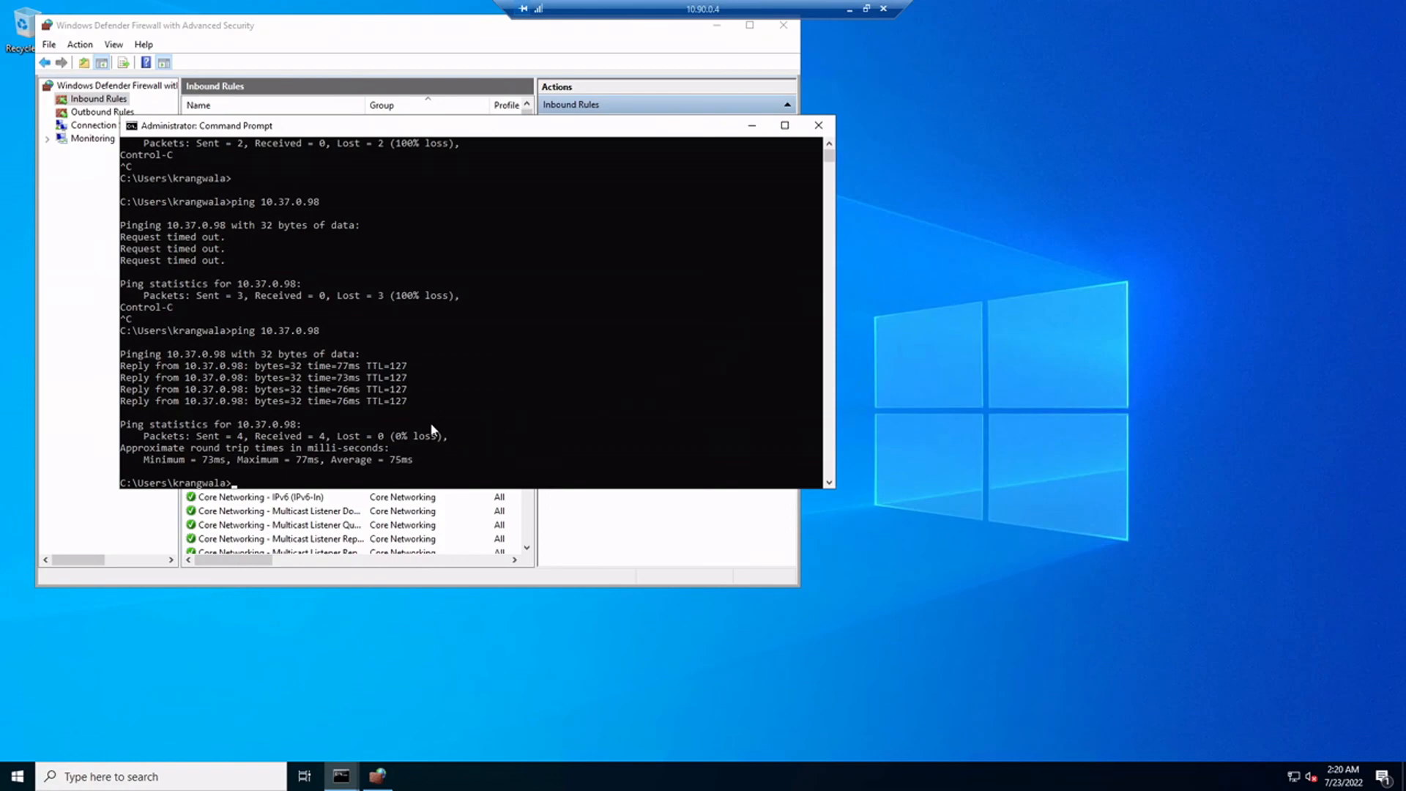
{"action": "left_click", "coordinate": [751, 125]}
{"action": "left_click", "coordinate": [783, 25]}
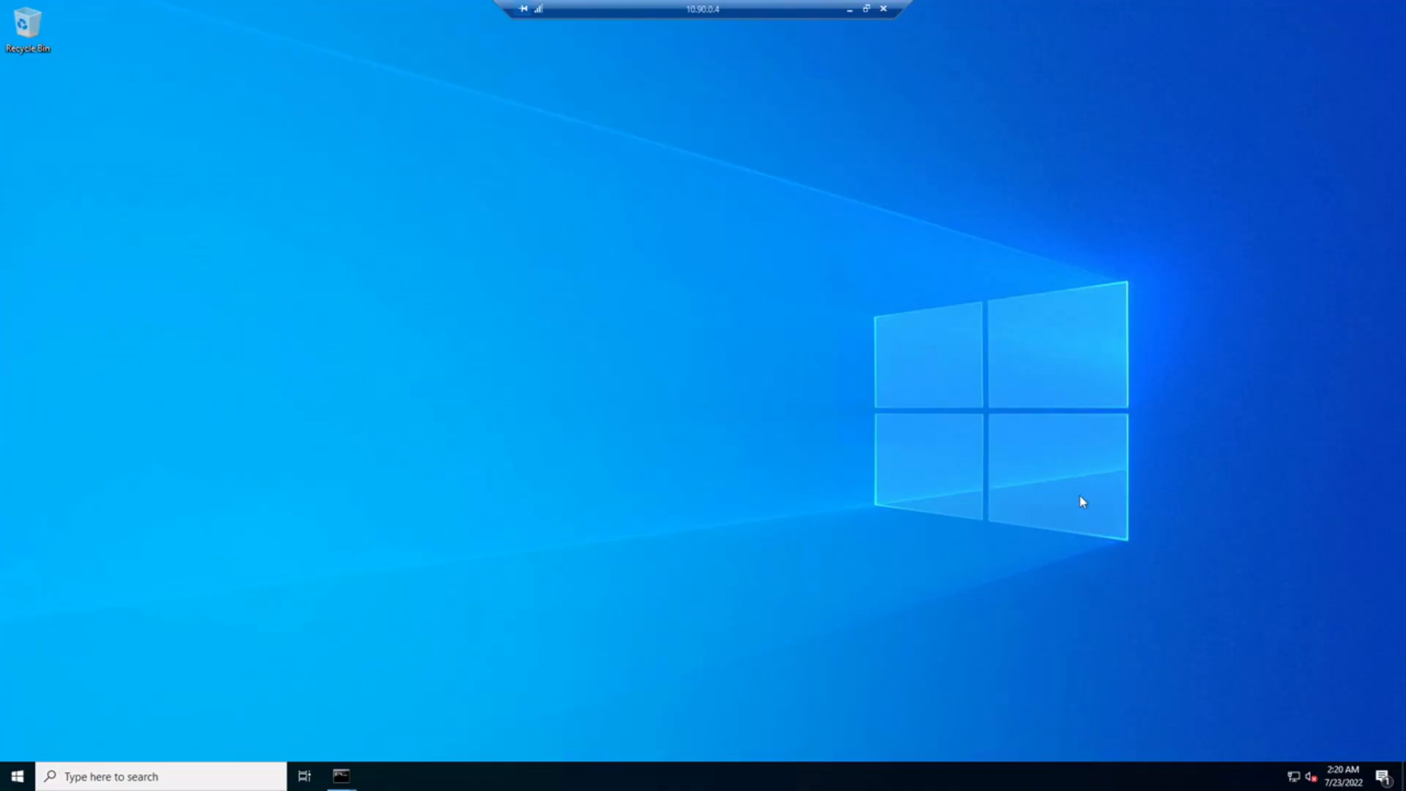